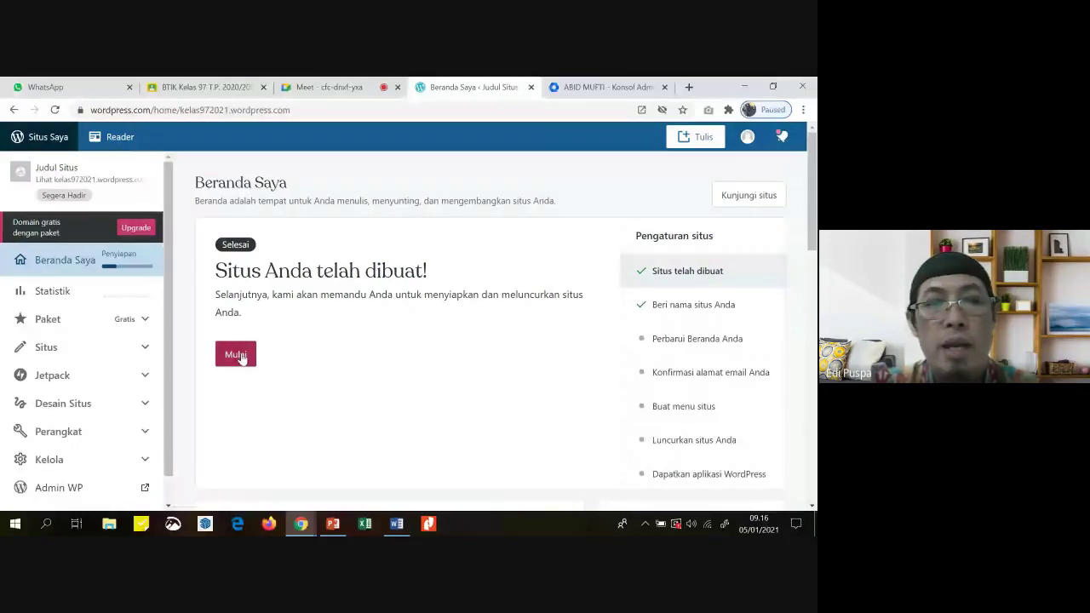
Start the homepage setup step, then view the kelas972021.wordpress.com site with its not-launched notice.
{"action": "left_click", "coordinate": [237, 356]}
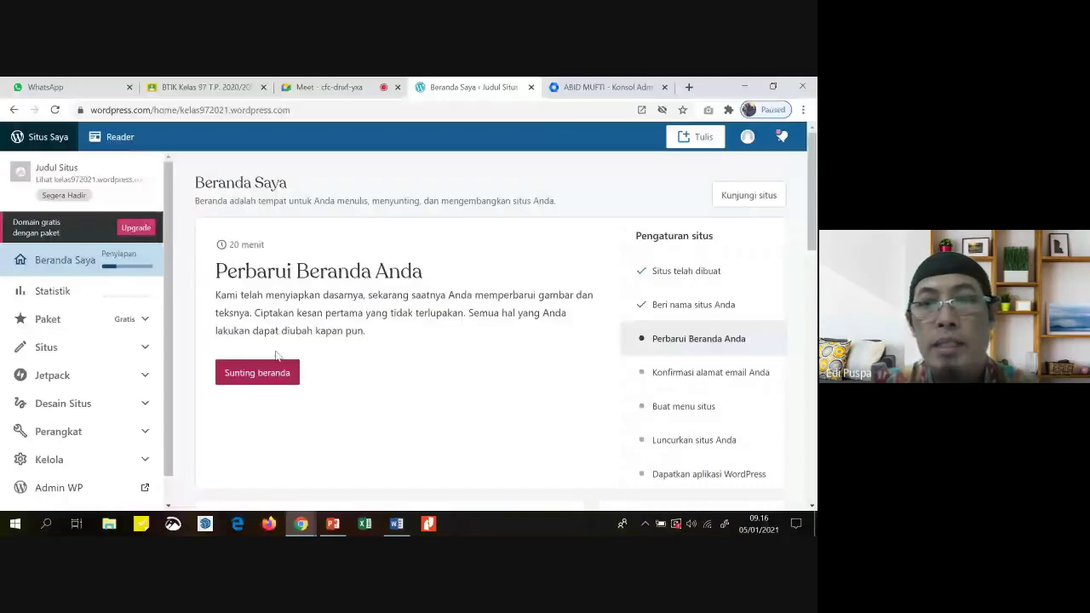
{"action": "left_click", "coordinate": [757, 198]}
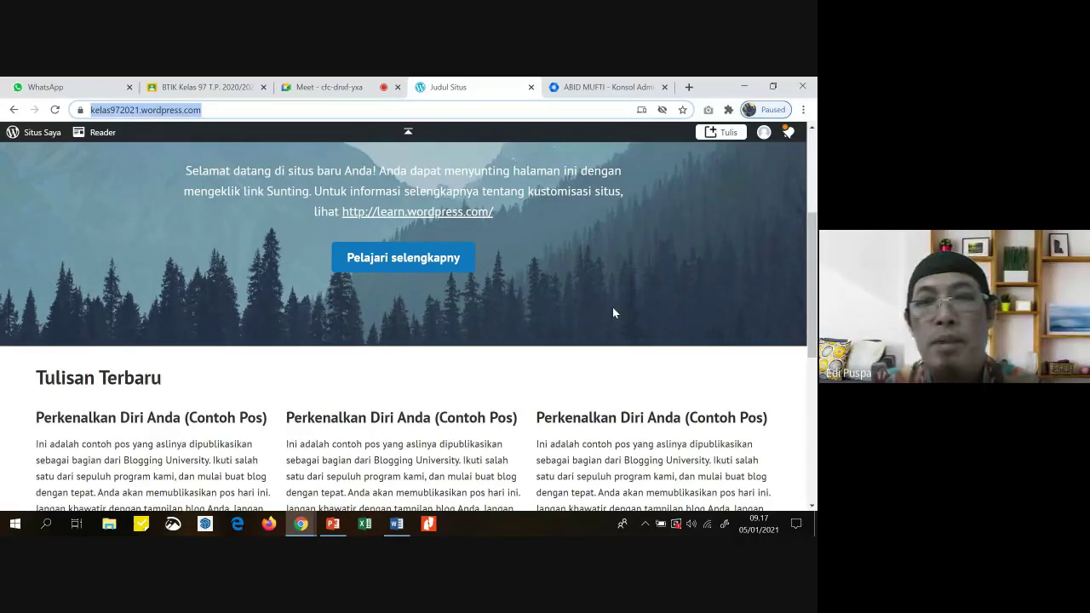
{"action": "scroll", "coordinate": [607, 320], "scroll_direction": "up", "scroll_amount": 1}
{"action": "scroll", "coordinate": [603, 335], "scroll_direction": "up", "scroll_amount": 3}
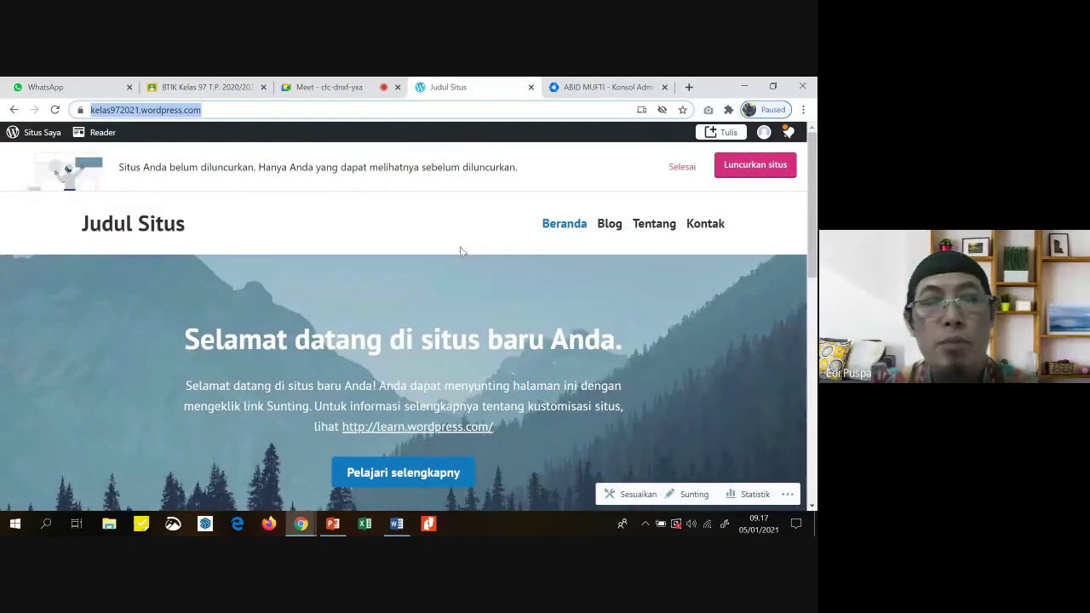
Begin launching the site, skip buying a domain, and keep the free kelas972021.wordpress.com address.
{"action": "left_click", "coordinate": [756, 167]}
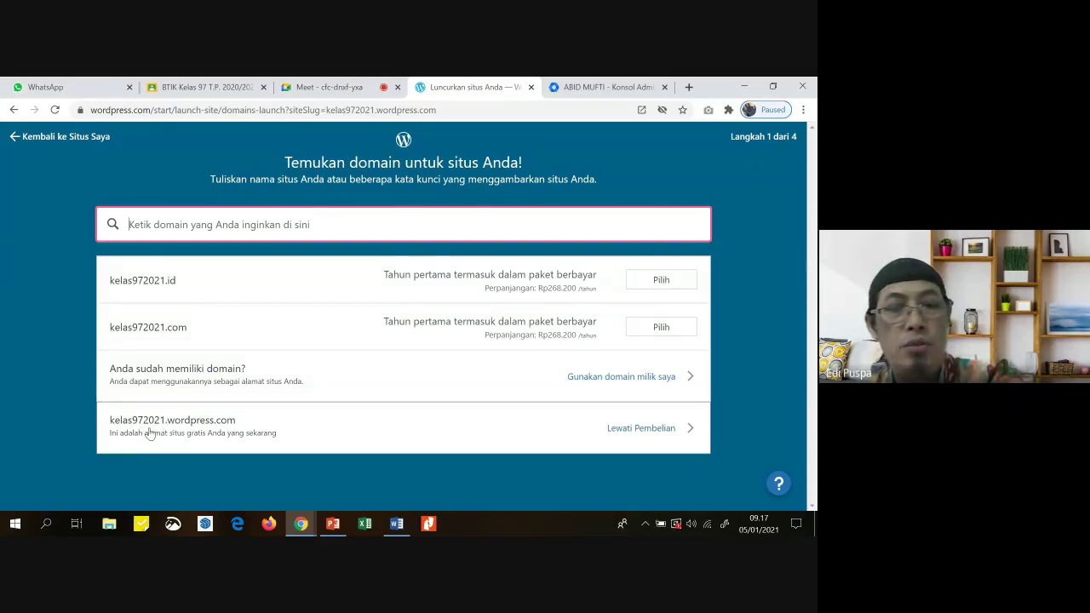
{"action": "left_click", "coordinate": [647, 437]}
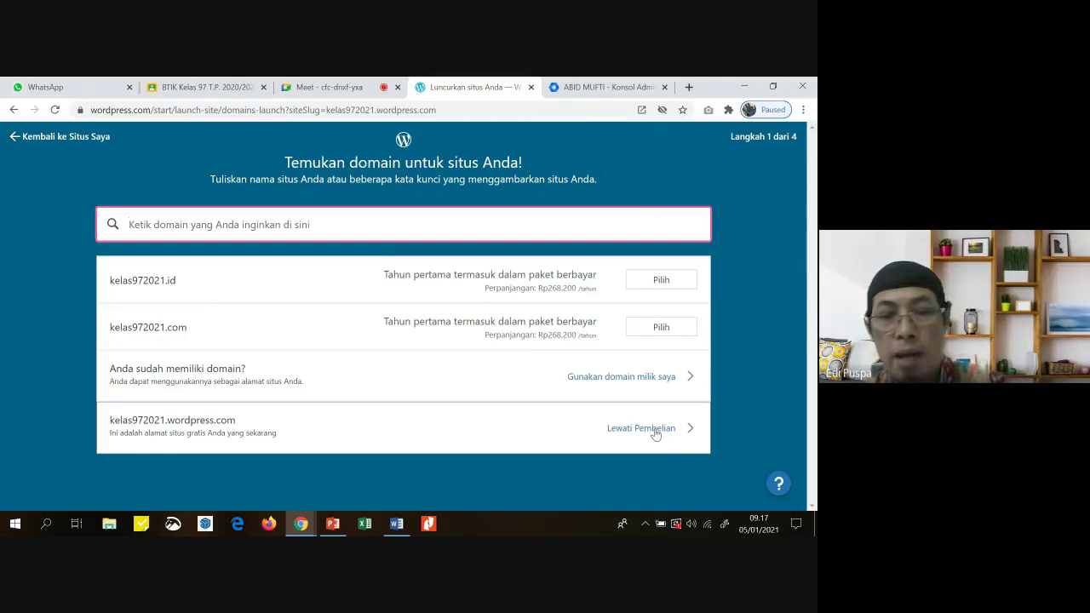
{"action": "left_click", "coordinate": [655, 433]}
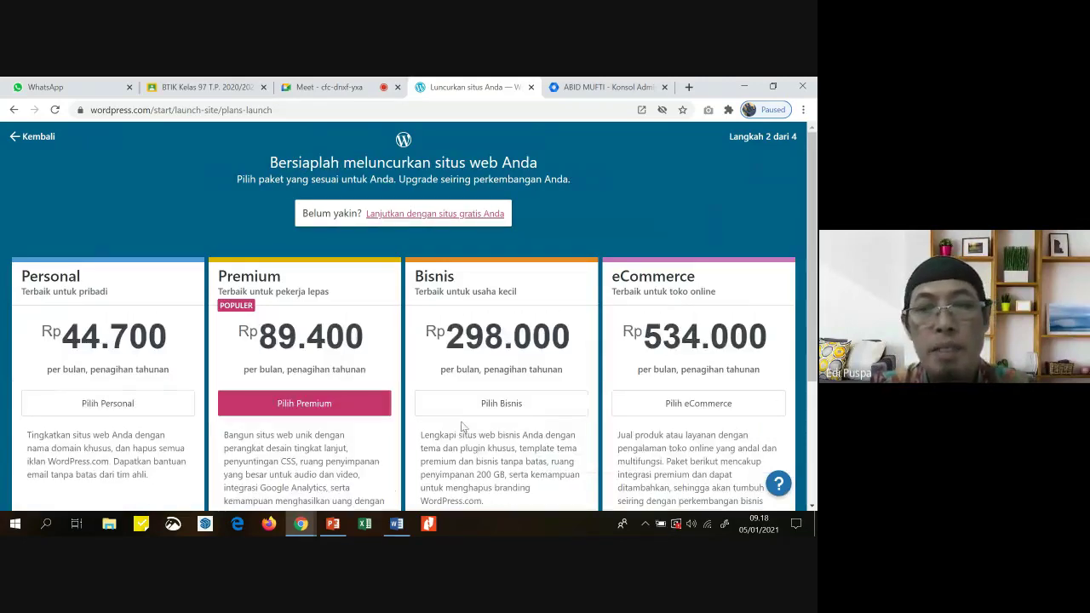
Choose 'Lanjutkan dengan situs gratis Anda' to launch on the free plan.
{"action": "scroll", "coordinate": [466, 425], "scroll_direction": "down", "scroll_amount": 3}
{"action": "scroll", "coordinate": [465, 425], "scroll_direction": "up", "scroll_amount": 3}
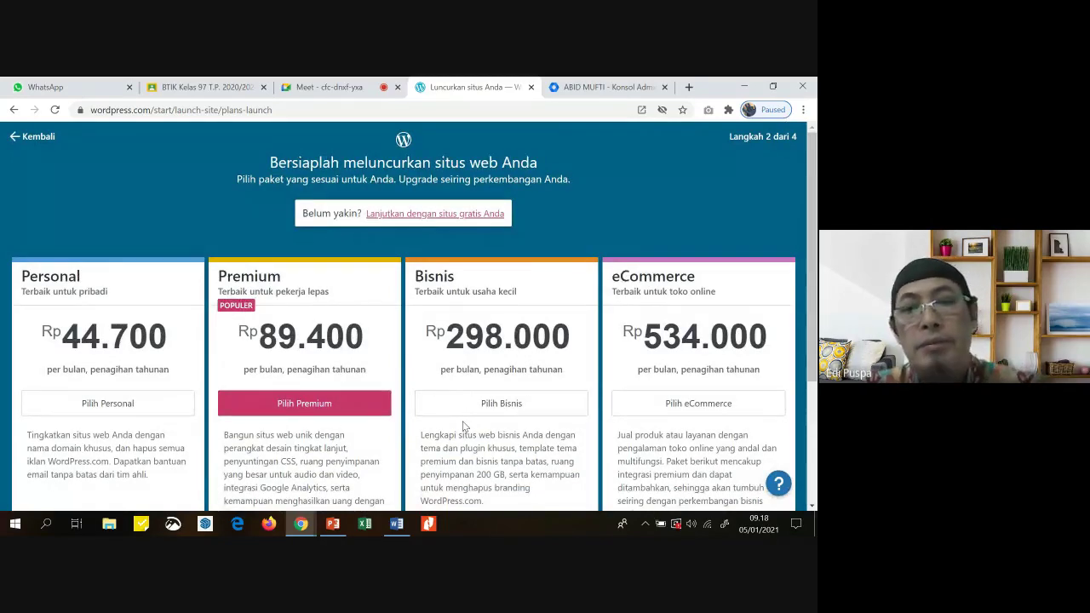
{"action": "left_click", "coordinate": [480, 215]}
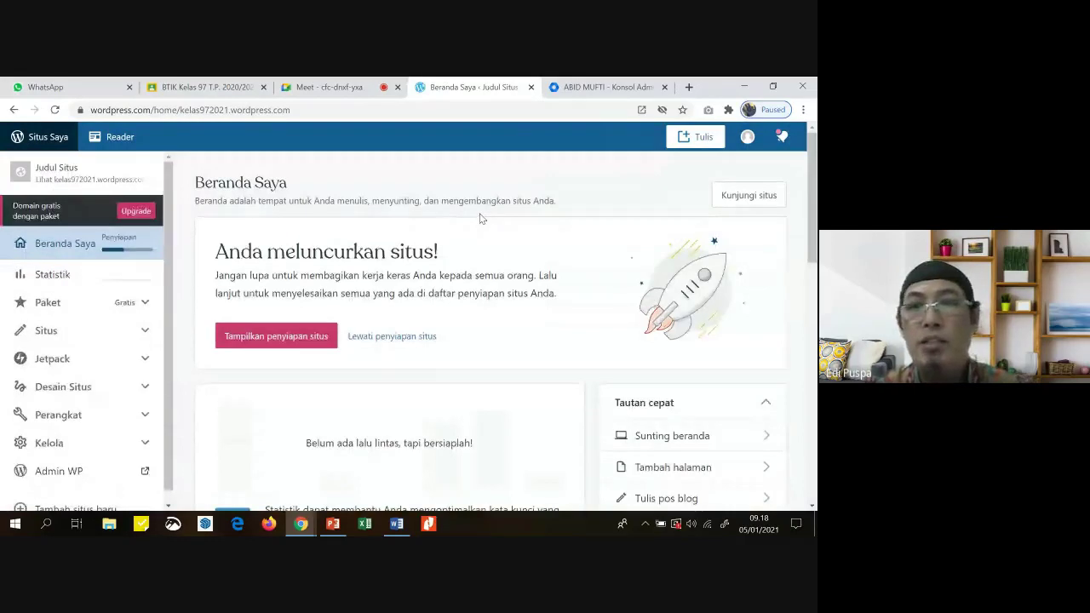
Browse the launched public site, then close the admin console tab and open a new tab.
{"action": "left_click", "coordinate": [752, 201]}
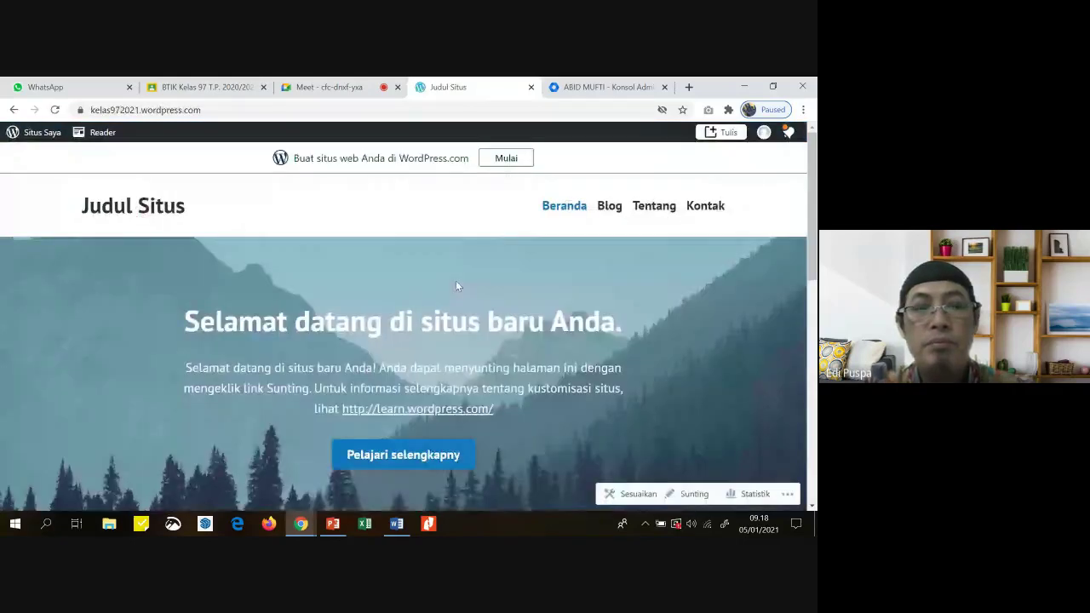
{"action": "scroll", "coordinate": [456, 282], "scroll_direction": "down", "scroll_amount": 5}
{"action": "scroll", "coordinate": [457, 281], "scroll_direction": "up", "scroll_amount": 5}
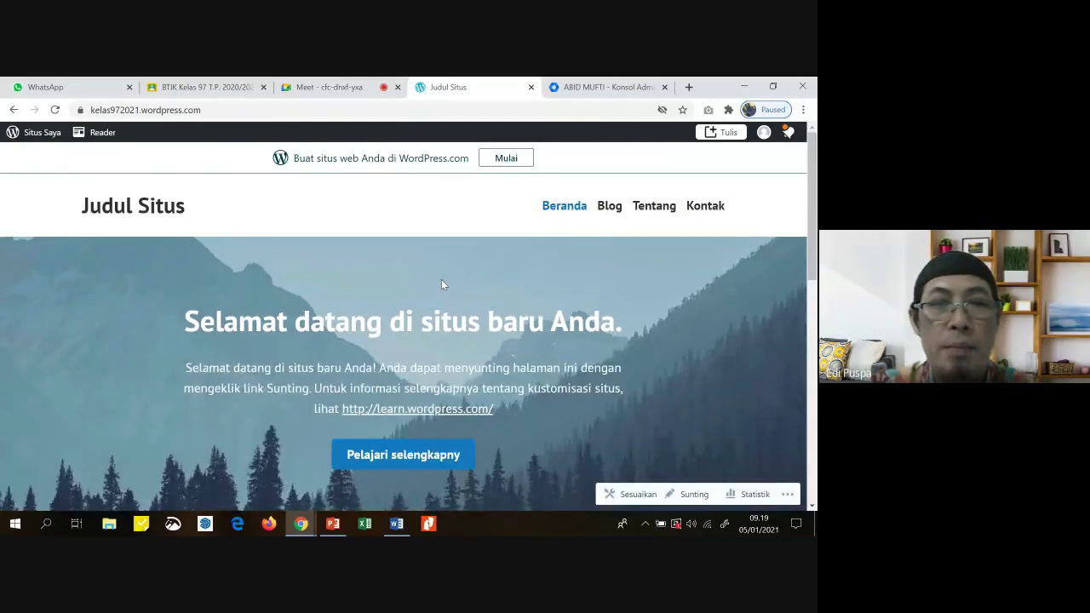
{"action": "scroll", "coordinate": [441, 284], "scroll_direction": "down", "scroll_amount": 1}
{"action": "scroll", "coordinate": [441, 284], "scroll_direction": "down", "scroll_amount": 4}
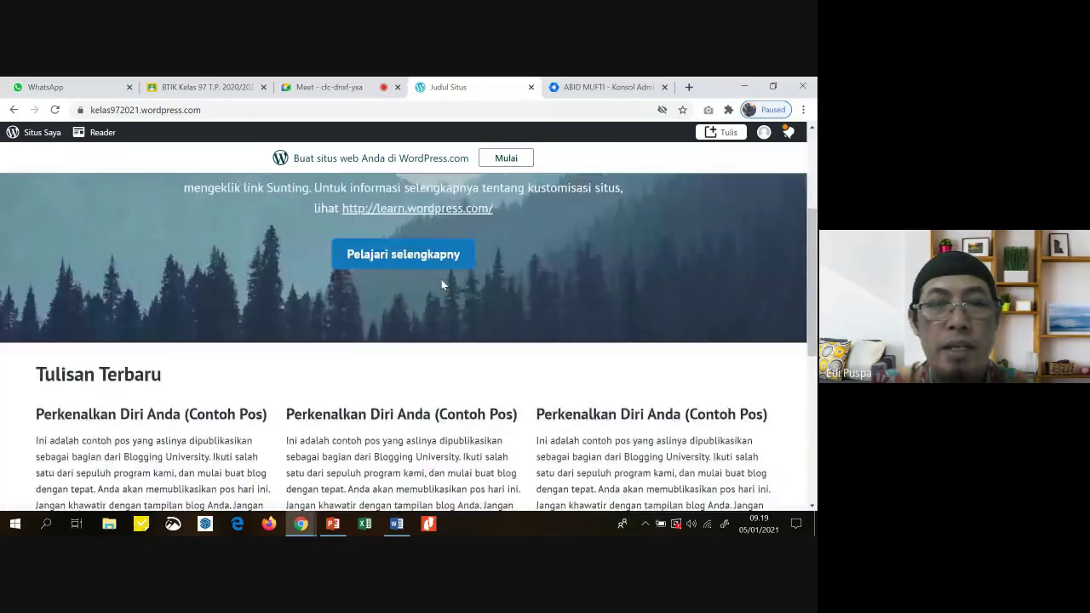
{"action": "scroll", "coordinate": [440, 284], "scroll_direction": "down", "scroll_amount": 3}
{"action": "scroll", "coordinate": [405, 258], "scroll_direction": "up", "scroll_amount": 6}
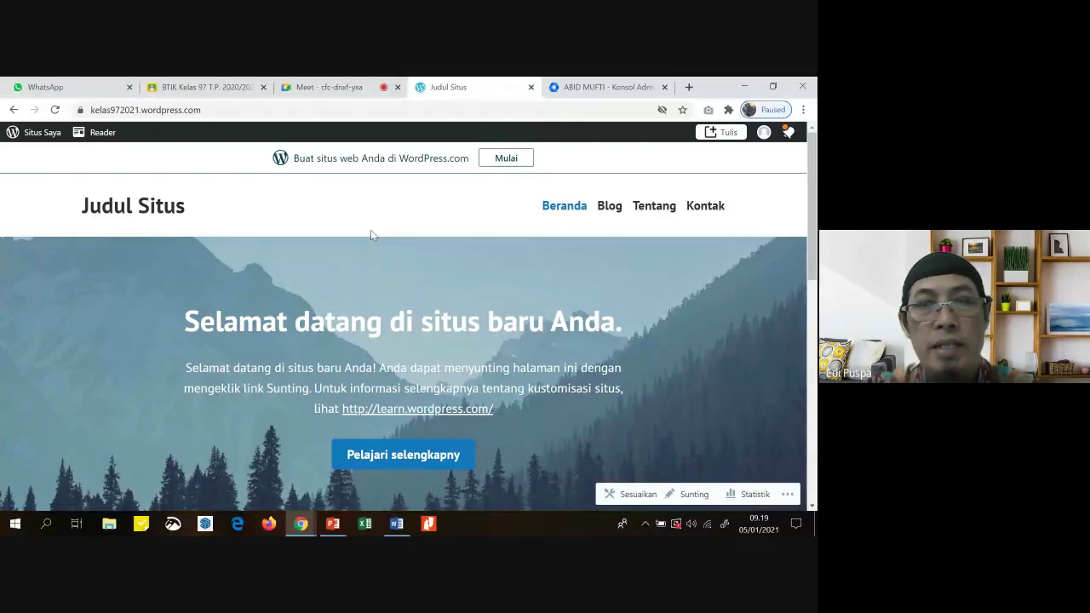
{"action": "left_click", "coordinate": [663, 87]}
{"action": "left_click", "coordinate": [634, 87]}
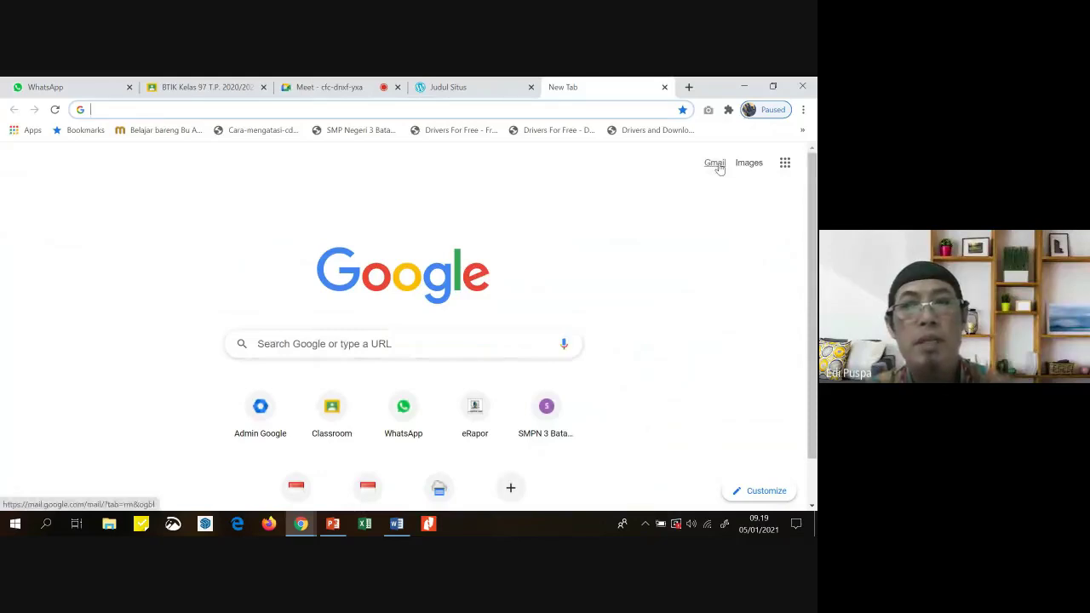
Open Gmail and choose to add another account that isn't listed.
{"action": "left_click", "coordinate": [719, 168]}
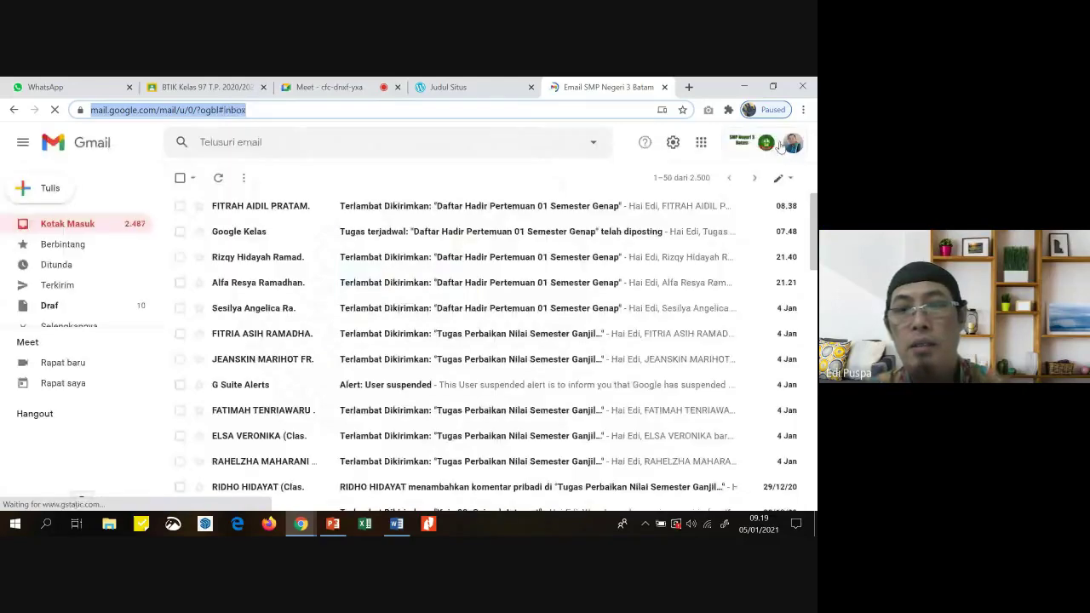
{"action": "left_click", "coordinate": [780, 145]}
{"action": "scroll", "coordinate": [678, 368], "scroll_direction": "down", "scroll_amount": 3}
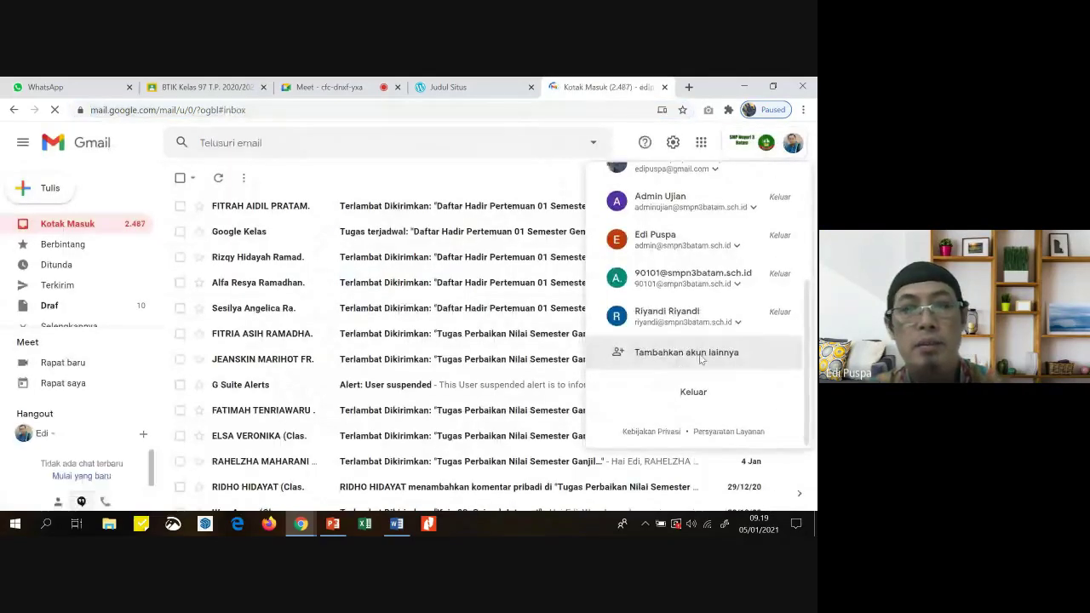
{"action": "left_click", "coordinate": [700, 359]}
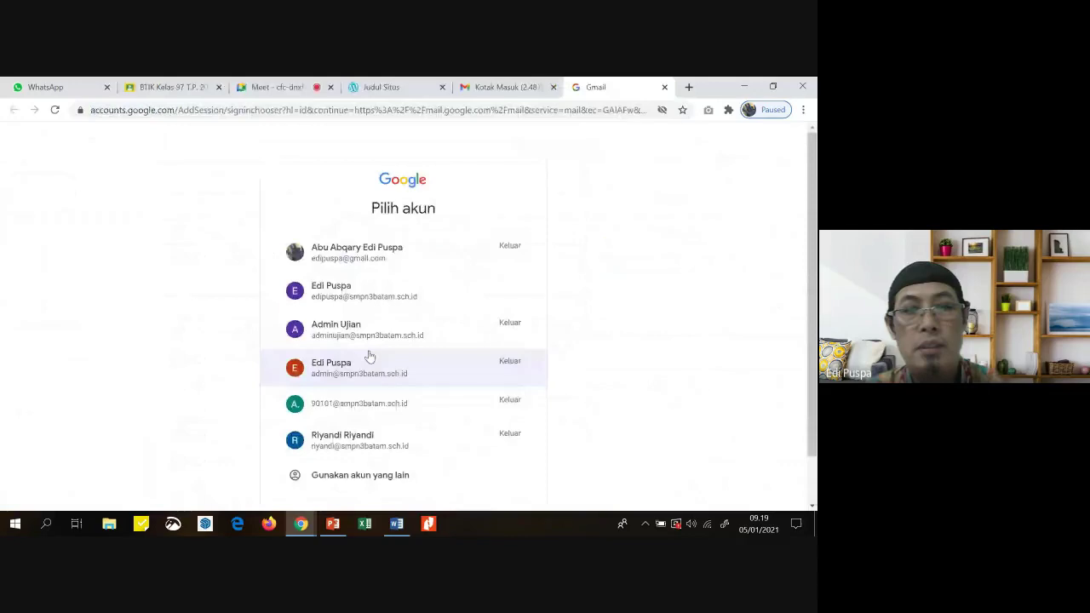
{"action": "scroll", "coordinate": [370, 356], "scroll_direction": "down", "scroll_amount": 1}
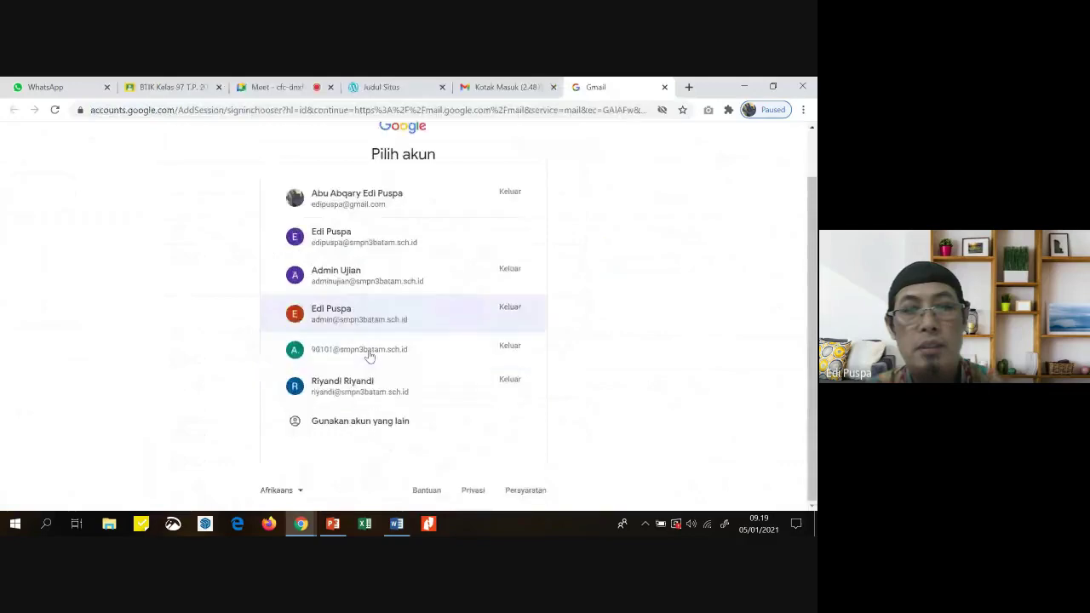
{"action": "left_click", "coordinate": [366, 426]}
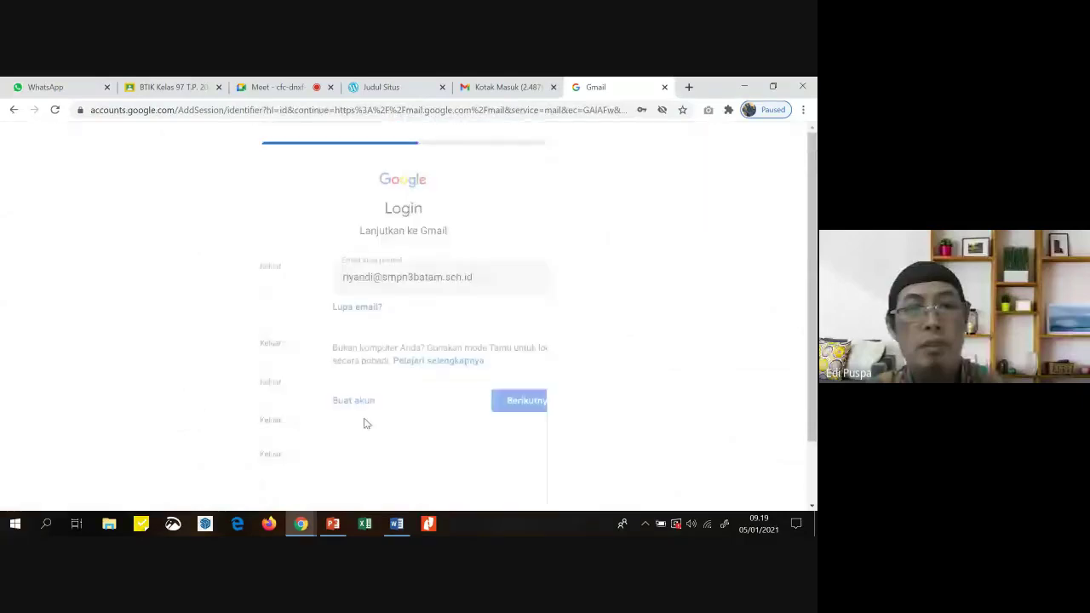
Enter the school account's e-mail address and password to sign in.
{"action": "double_click", "coordinate": [296, 287]}
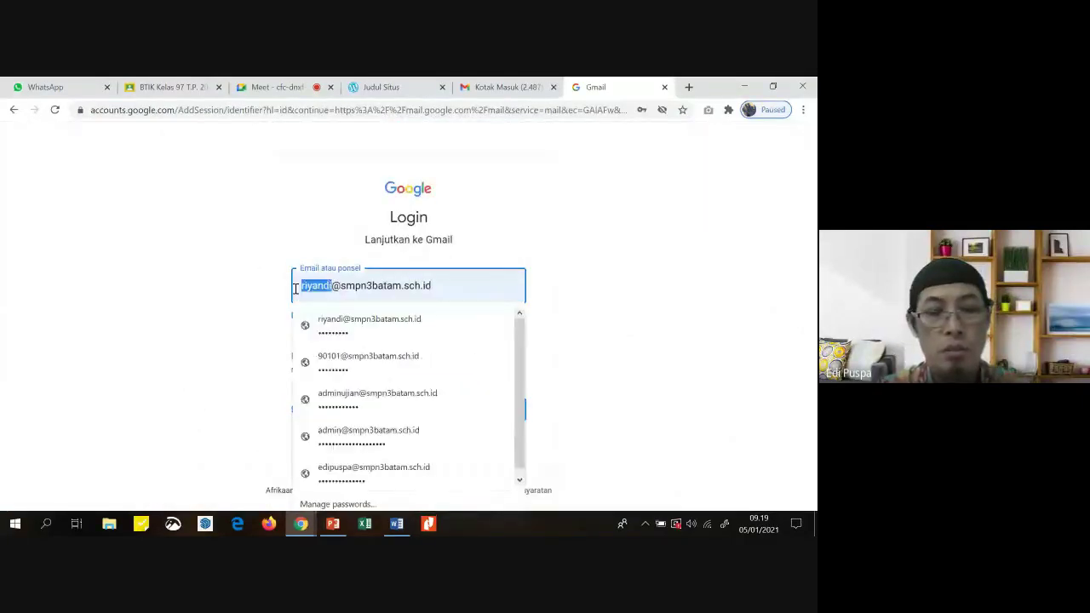
{"action": "type", "text": "901"}
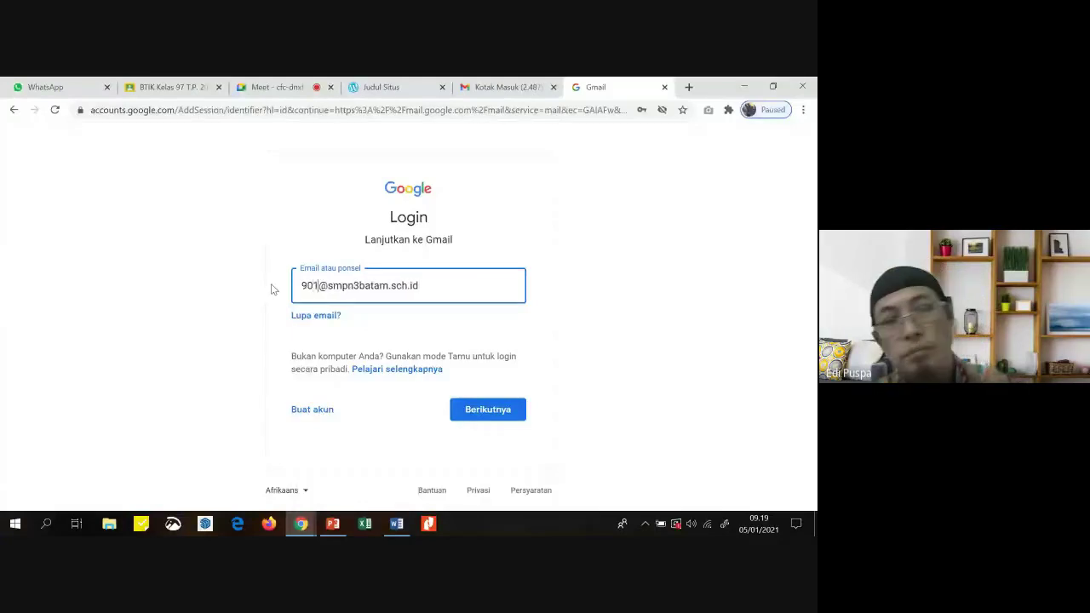
{"action": "type", "text": "02"}
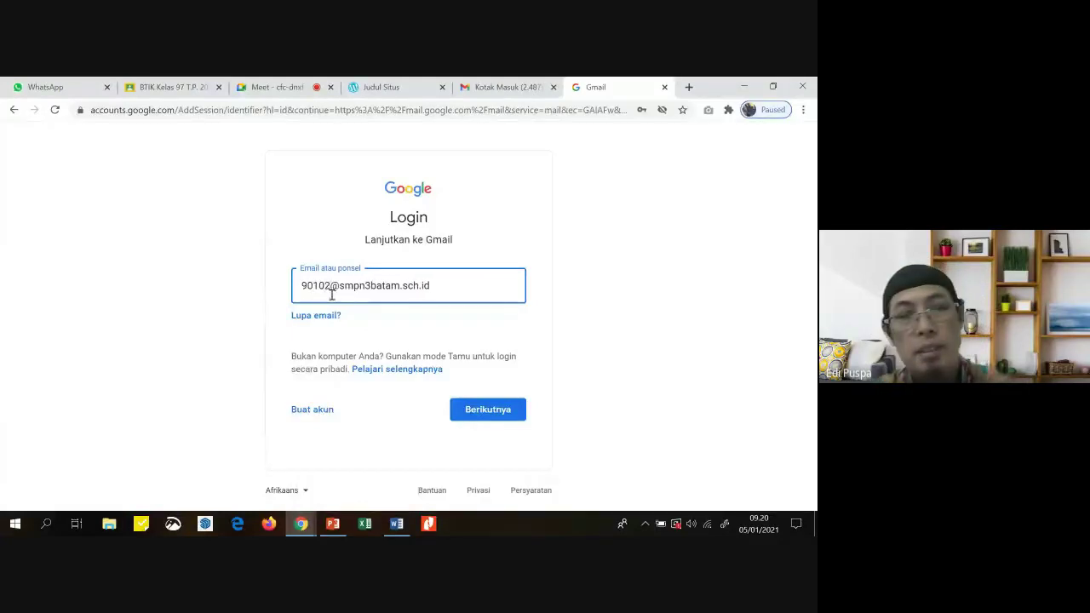
{"action": "left_click", "coordinate": [440, 287]}
{"action": "key", "text": "Return"}
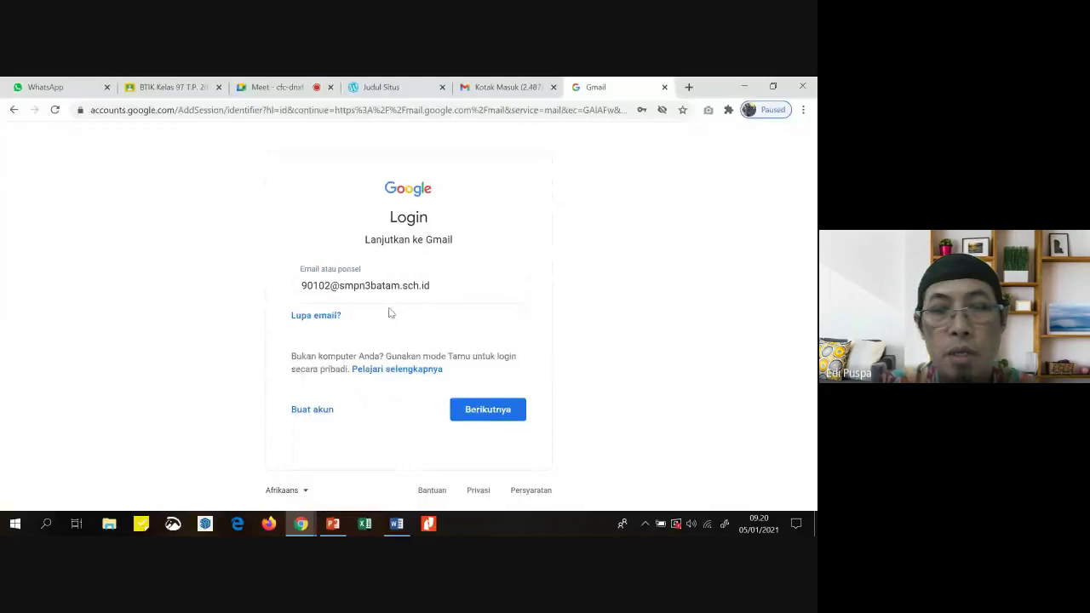
{"action": "left_click", "coordinate": [492, 411]}
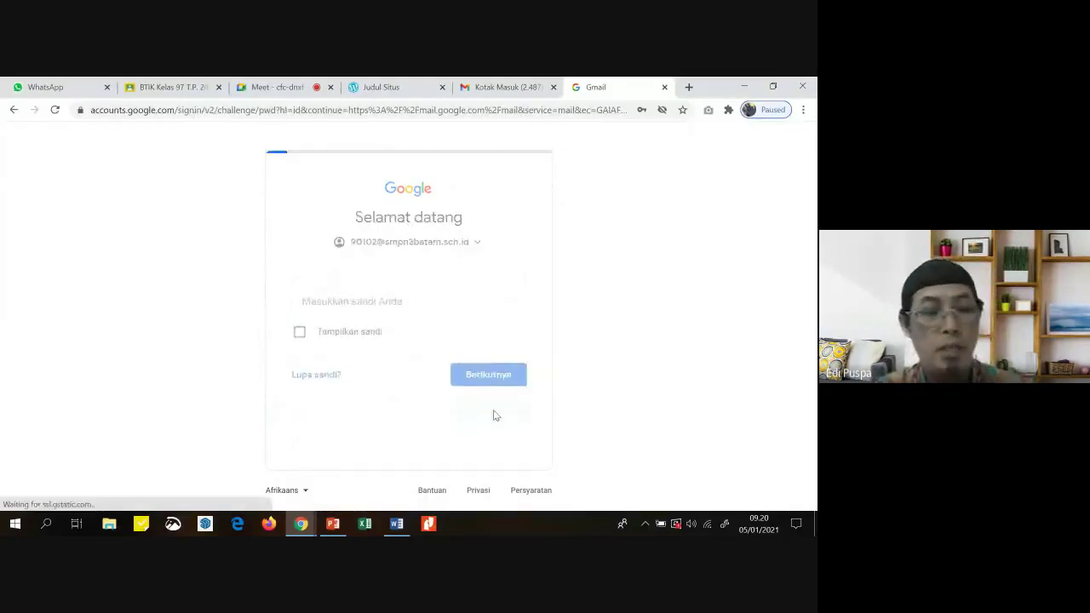
{"action": "left_click", "coordinate": [366, 302]}
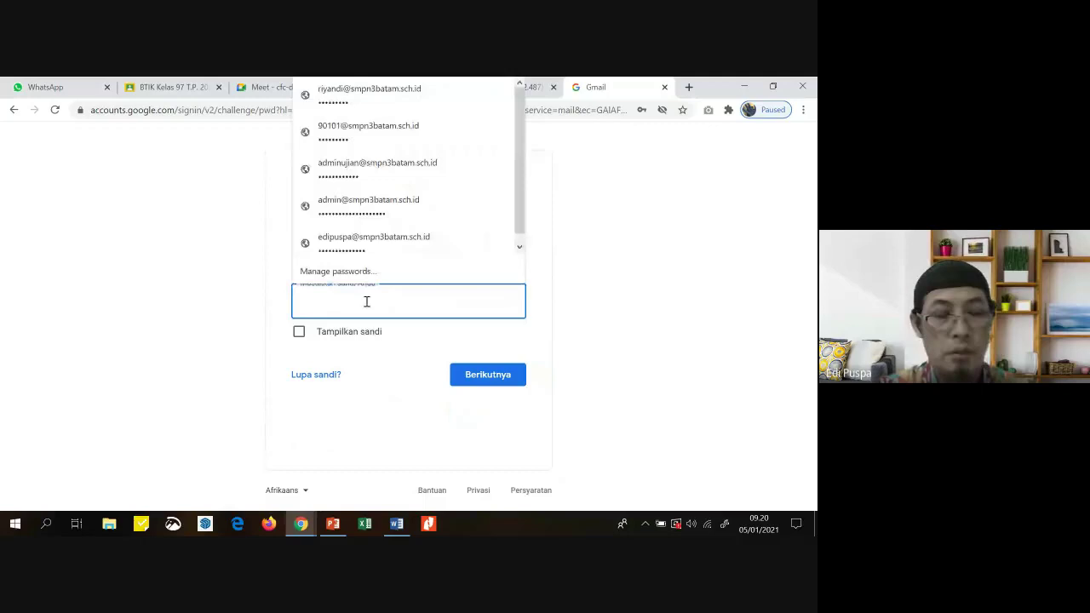
{"action": "type", "text": "*********"}
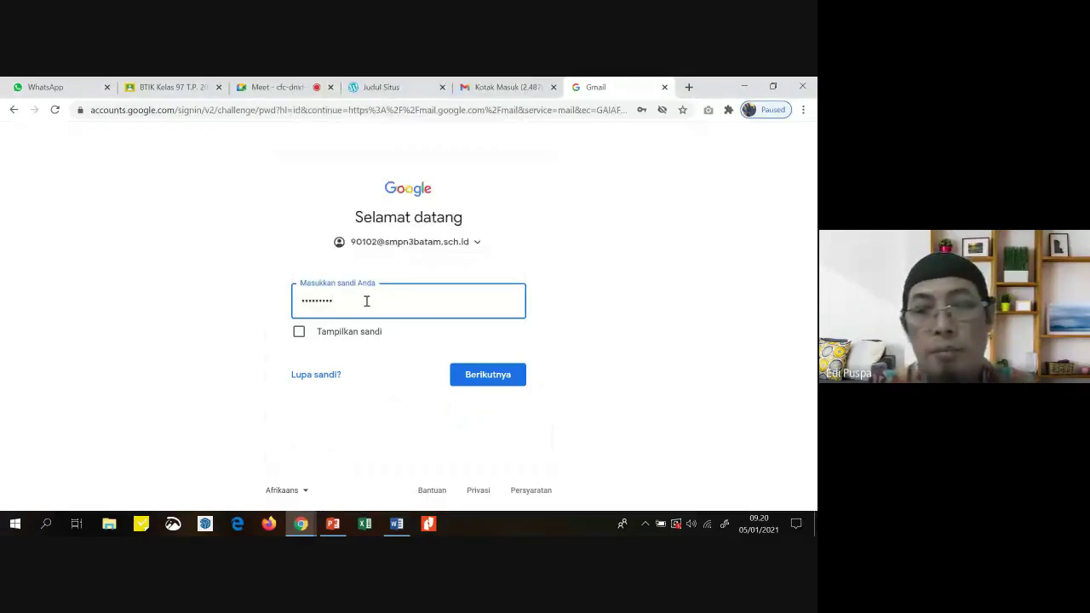
{"action": "left_click", "coordinate": [493, 378]}
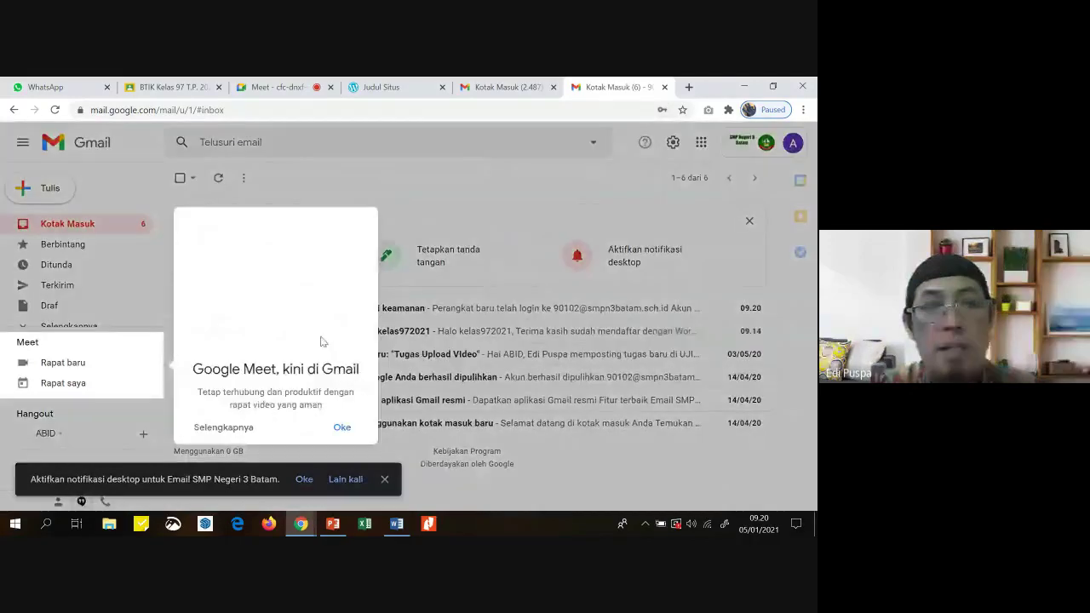
Dismiss the Google Meet popup and confirm the e-mail via WordPress.com's 'Konfirmasi Sekarang' link.
{"action": "left_click", "coordinate": [342, 427]}
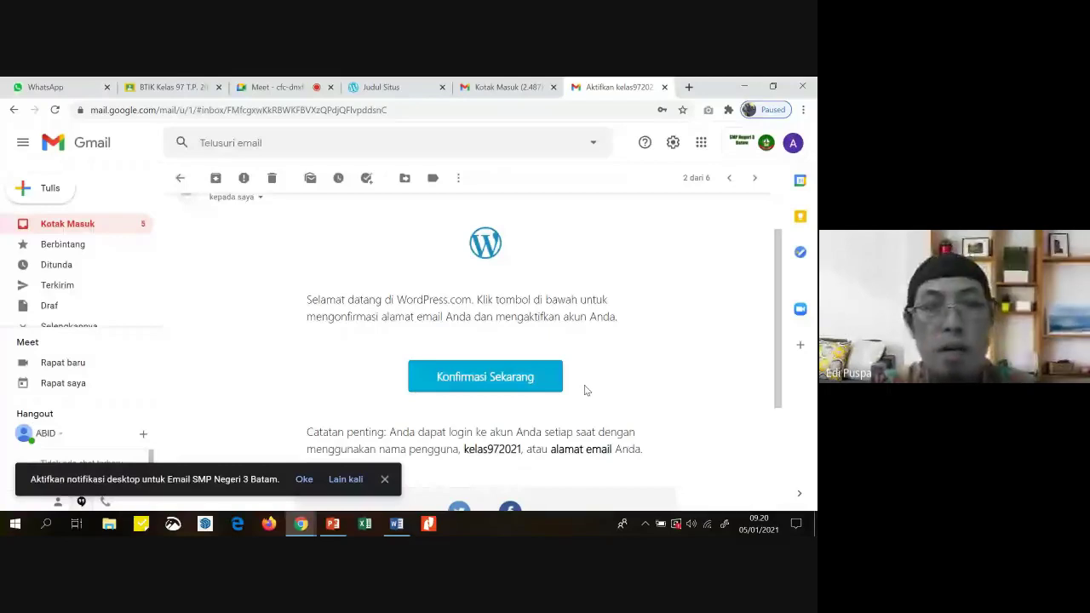
{"action": "left_click", "coordinate": [502, 388]}
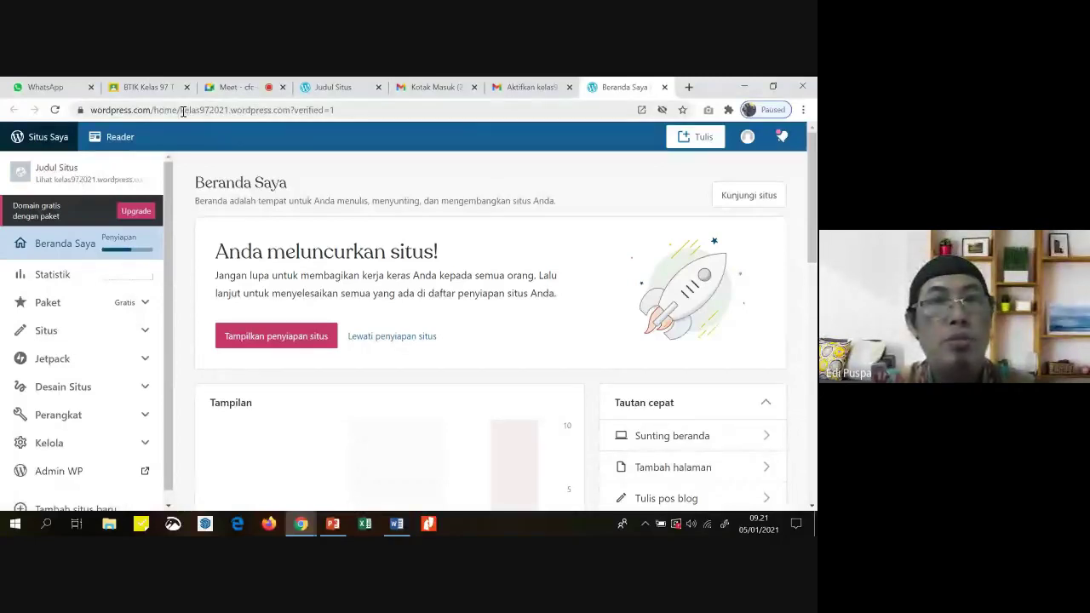
Review the verified kelas972021 home dashboard and its 'Anda meluncurkan situs!' launch notice.
{"action": "left_click_drag", "start_coordinate": [181, 110], "coordinate": [291, 116]}
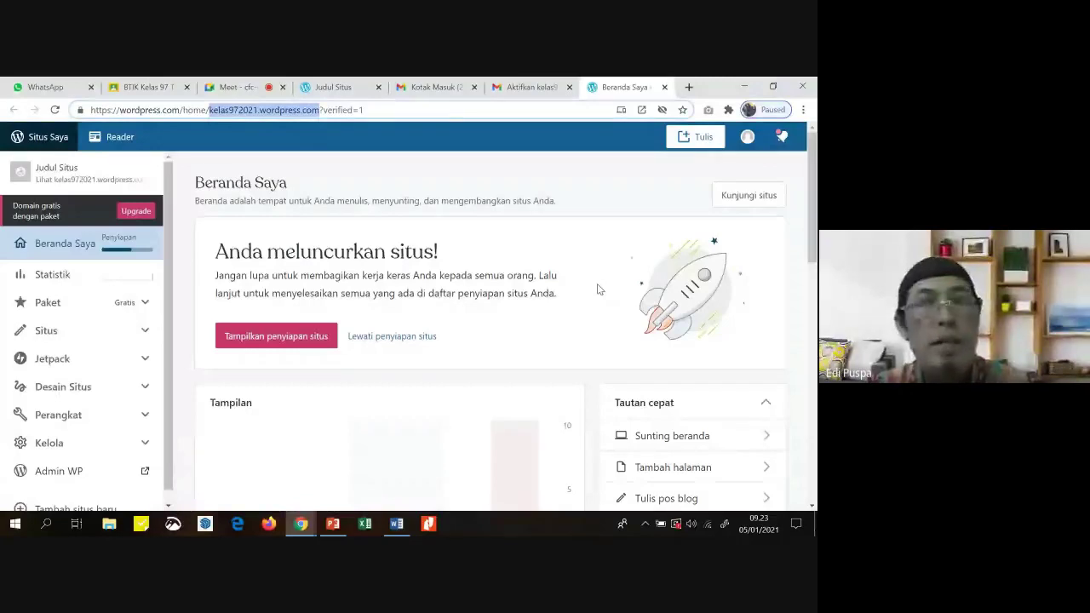
{"action": "left_click", "coordinate": [619, 182]}
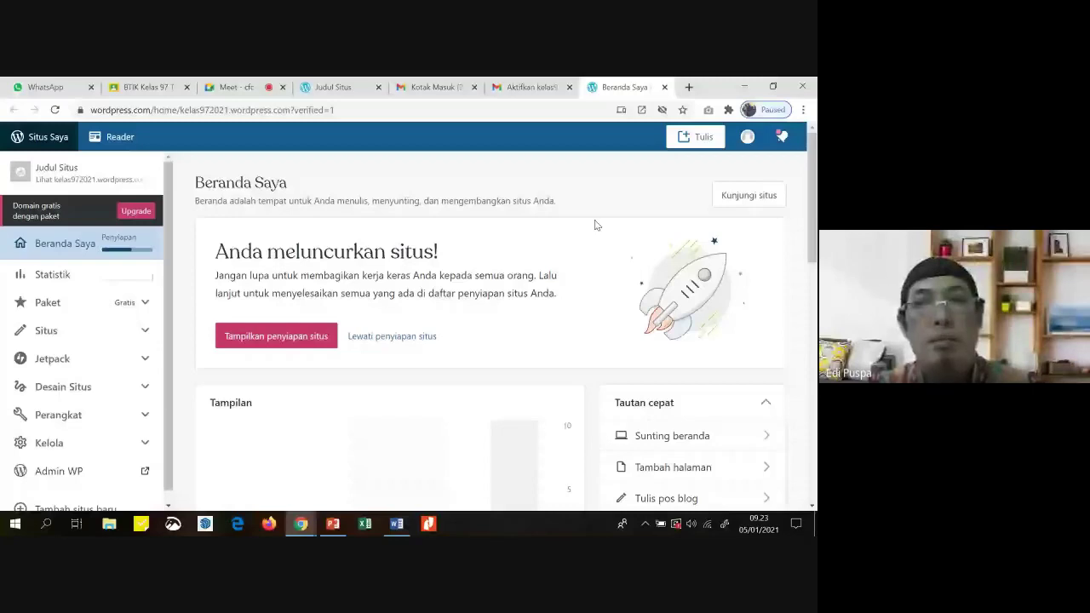
{"action": "scroll", "coordinate": [596, 224], "scroll_direction": "down", "scroll_amount": 3}
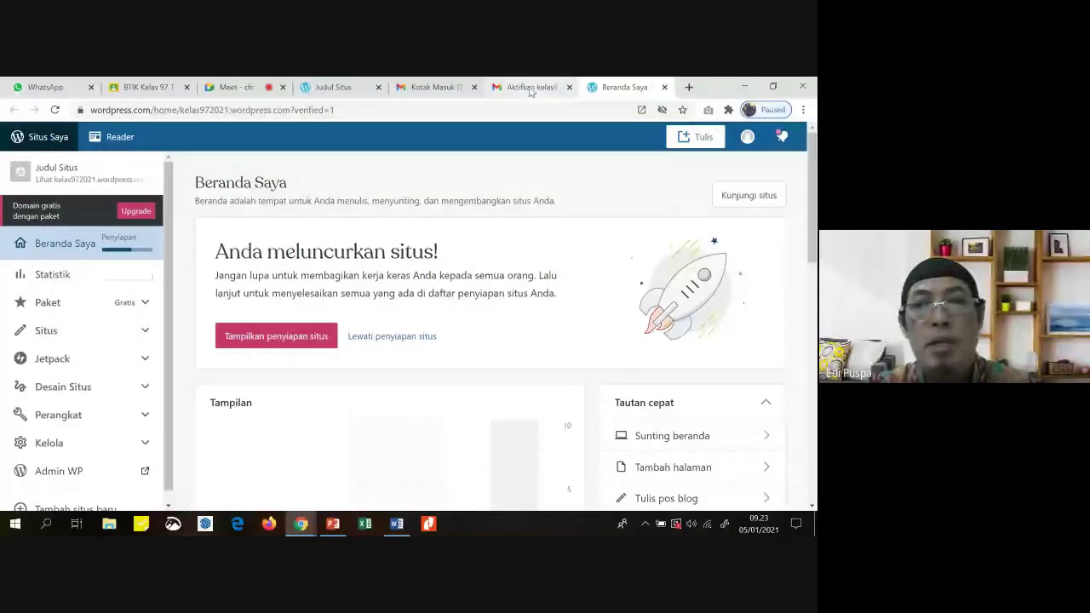
View the live kelas972021.wordpress.com homepage, scroll through it, and return to Beranda Saya.
{"action": "left_click", "coordinate": [752, 199]}
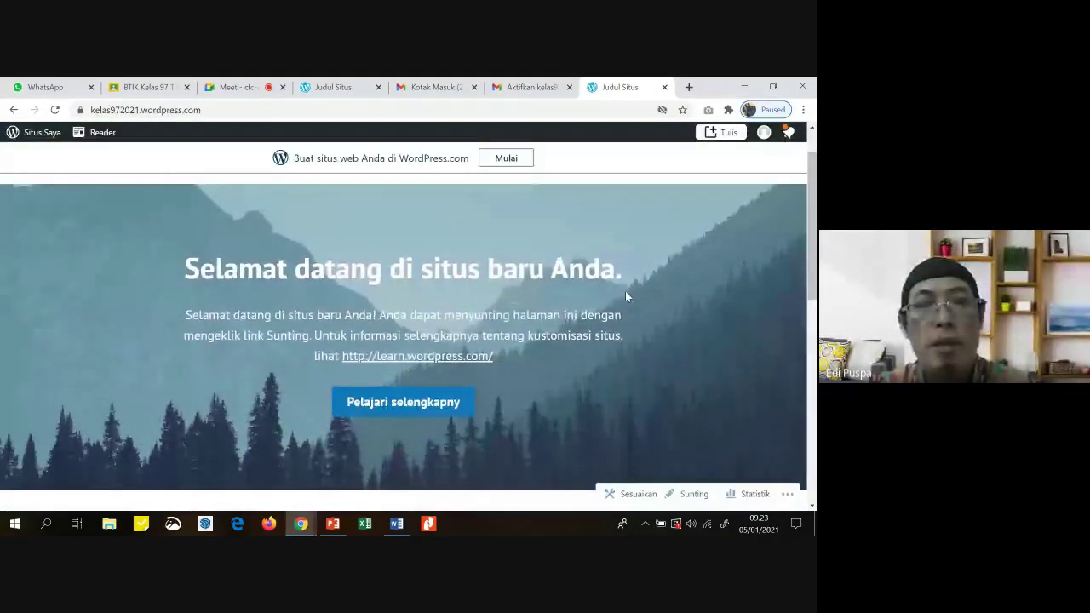
{"action": "scroll", "coordinate": [625, 290], "scroll_direction": "down", "scroll_amount": 5}
{"action": "scroll", "coordinate": [469, 247], "scroll_direction": "up", "scroll_amount": 6}
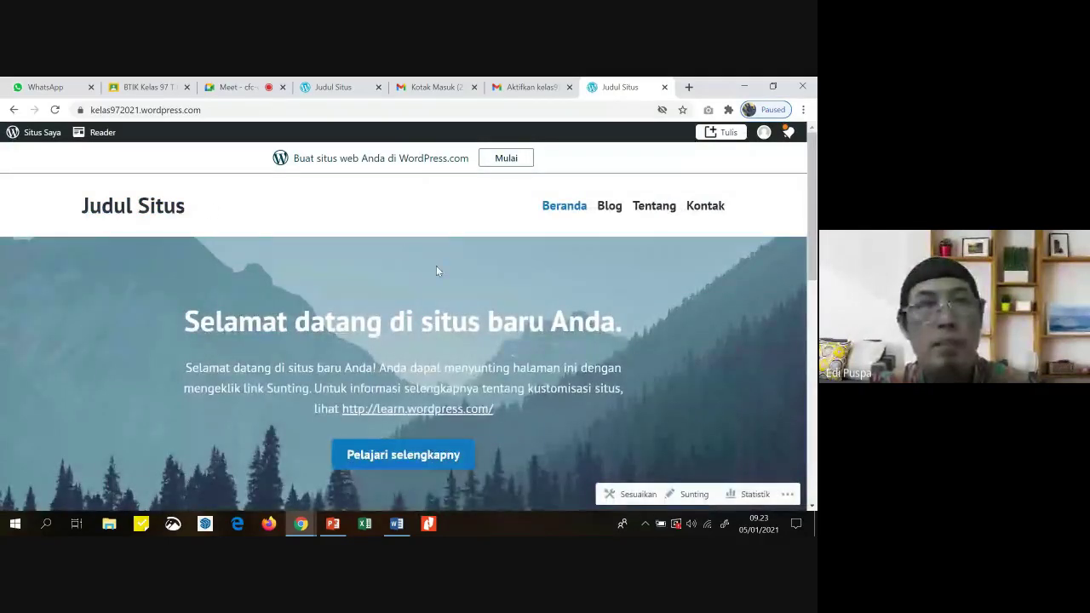
{"action": "scroll", "coordinate": [436, 270], "scroll_direction": "down", "scroll_amount": 2}
{"action": "scroll", "coordinate": [436, 270], "scroll_direction": "up", "scroll_amount": 2}
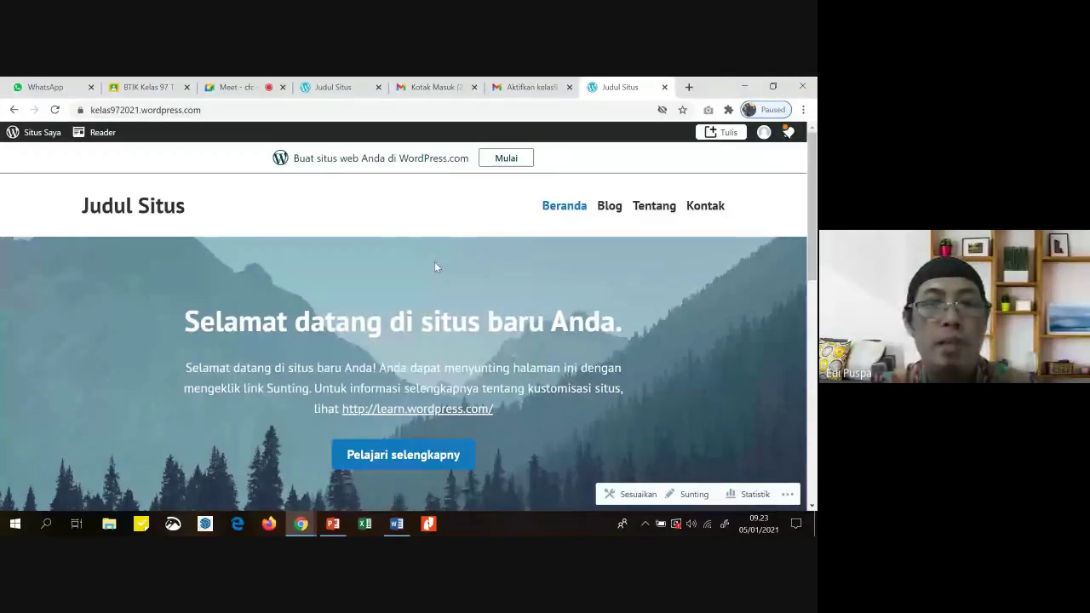
{"action": "scroll", "coordinate": [435, 267], "scroll_direction": "down", "scroll_amount": 15}
{"action": "scroll", "coordinate": [450, 275], "scroll_direction": "up", "scroll_amount": 15}
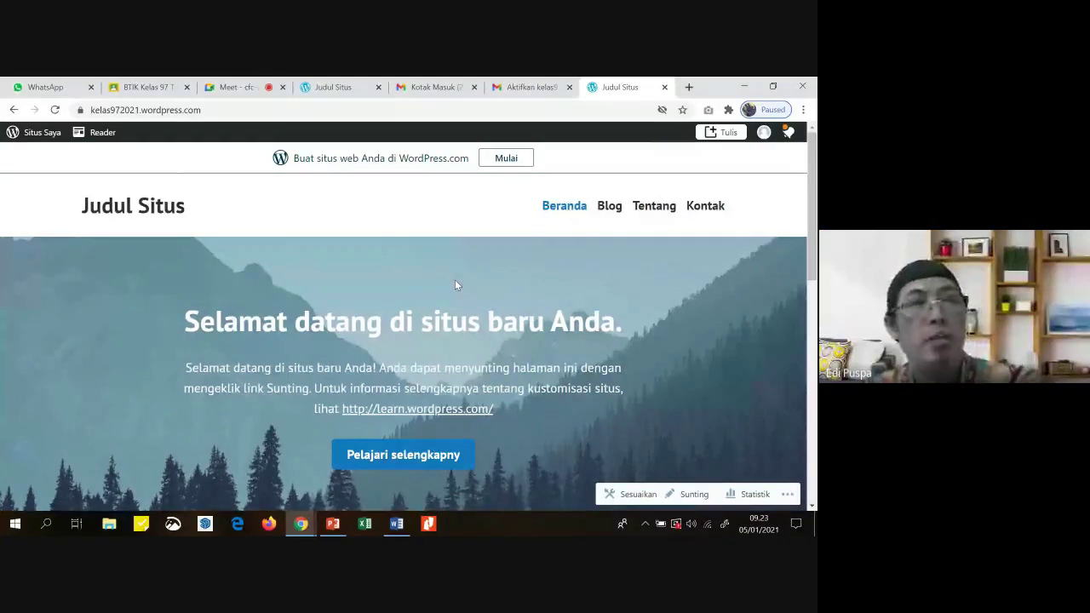
{"action": "left_click", "coordinate": [32, 136]}
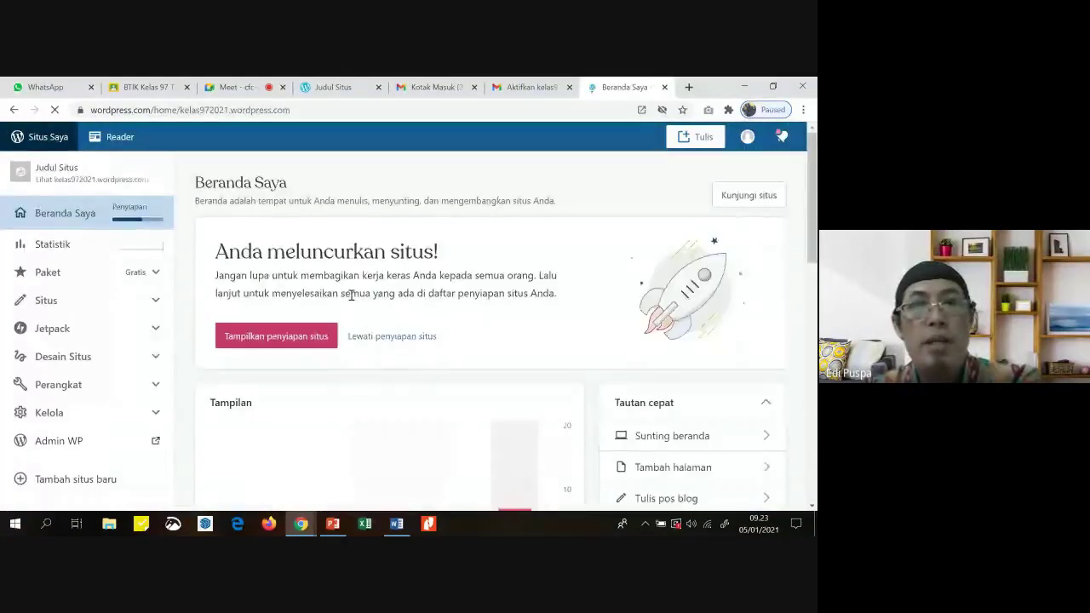
Revisit the public site, return to Beranda Saya, then open Admin WP in a new tab.
{"action": "left_click", "coordinate": [740, 203]}
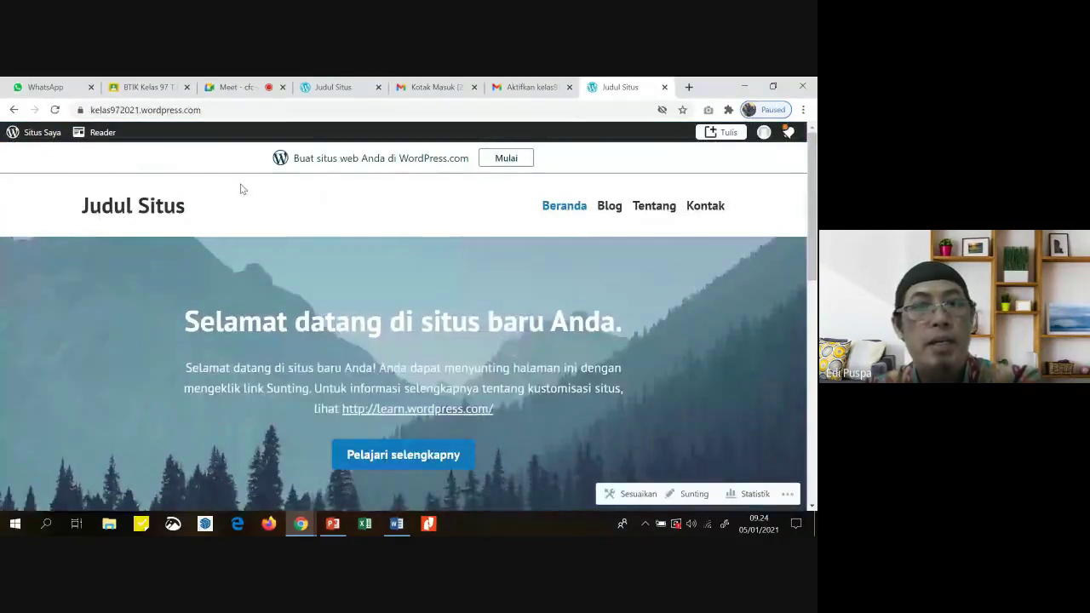
{"action": "left_click", "coordinate": [13, 137]}
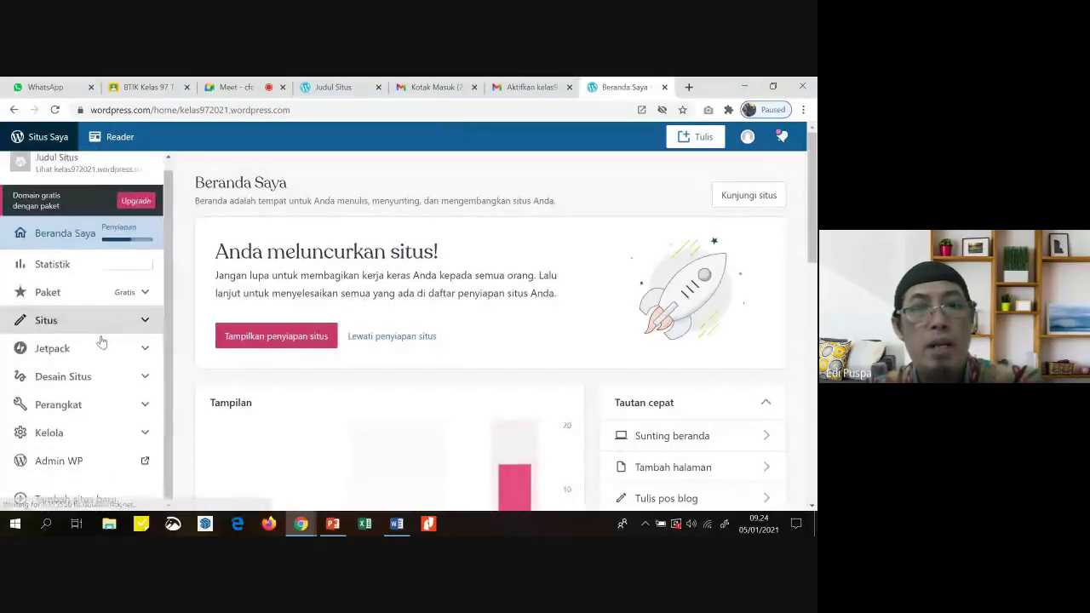
{"action": "scroll", "coordinate": [202, 361], "scroll_direction": "down", "scroll_amount": 1}
{"action": "scroll", "coordinate": [202, 361], "scroll_direction": "down", "scroll_amount": 3}
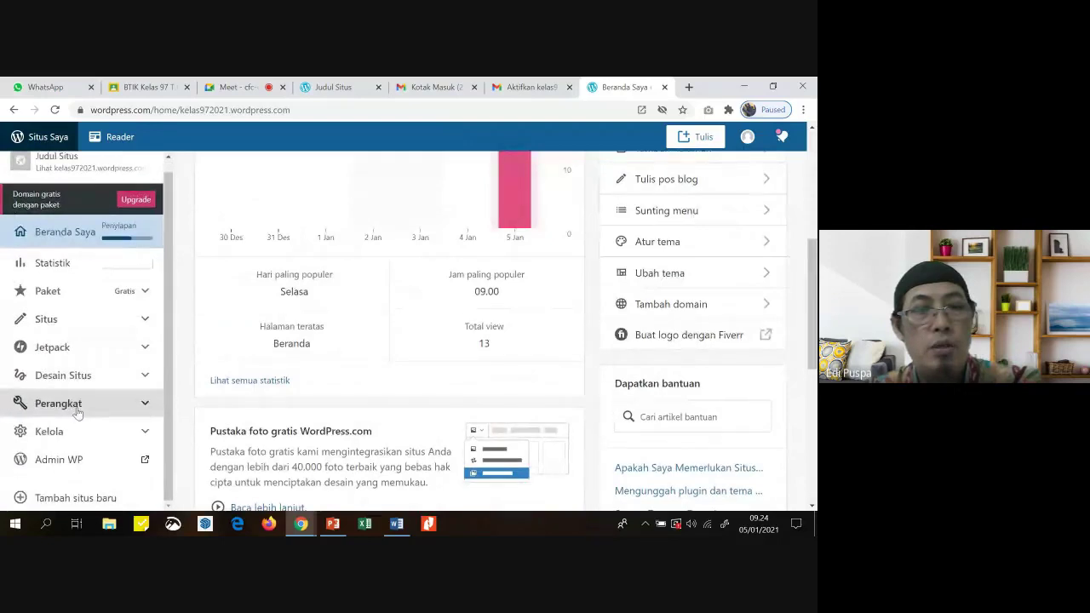
{"action": "left_click", "coordinate": [85, 460]}
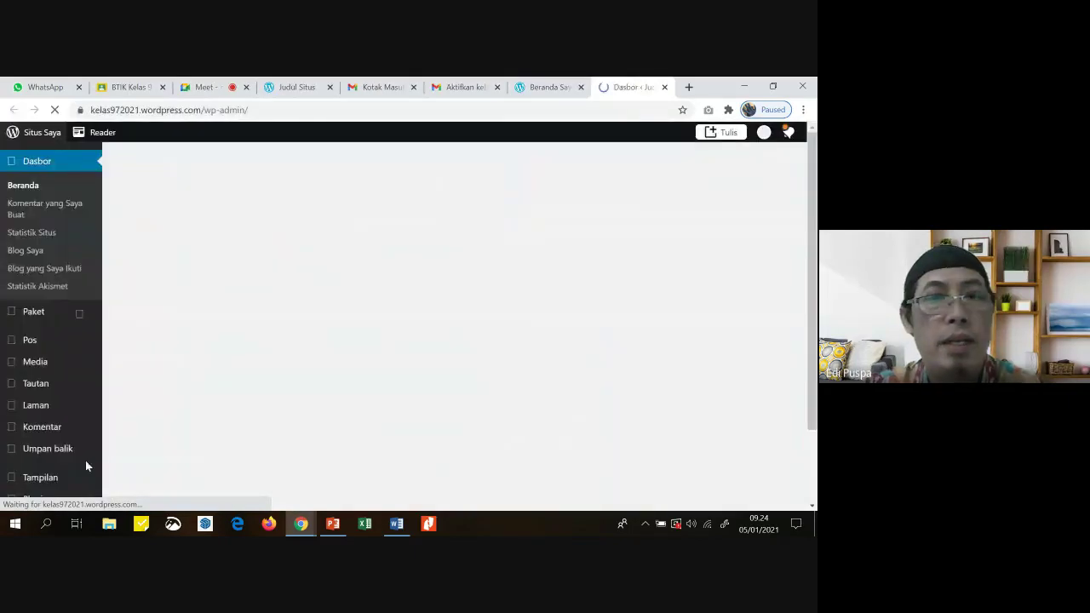
Scroll through the kelas972021 wp-admin Dasbor to review its welcome panel and sidebar menus.
{"action": "scroll", "coordinate": [168, 375], "scroll_direction": "down", "scroll_amount": 5}
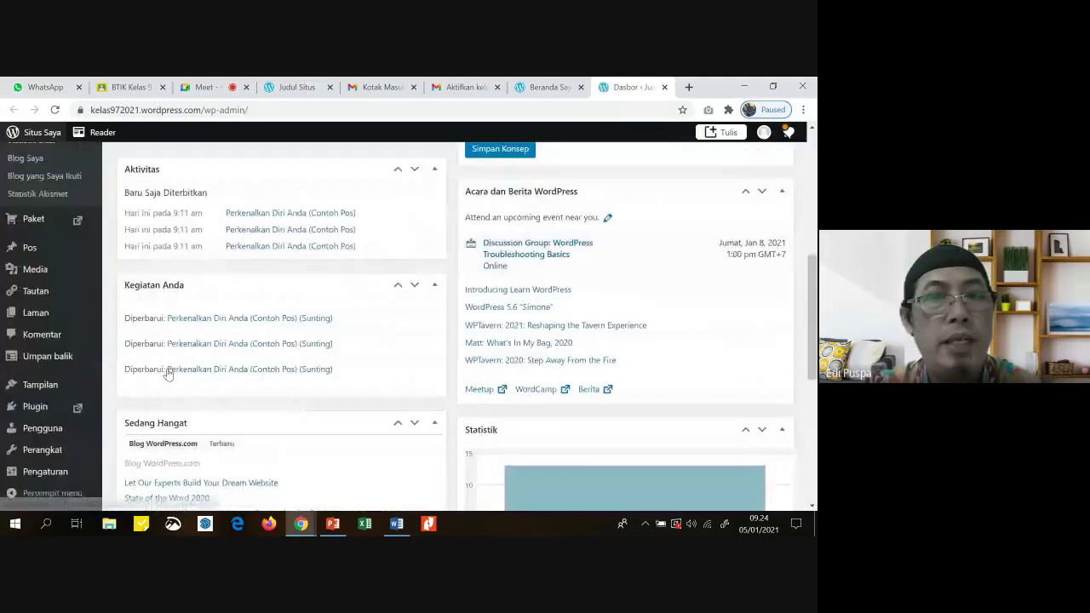
{"action": "scroll", "coordinate": [168, 374], "scroll_direction": "up", "scroll_amount": 5}
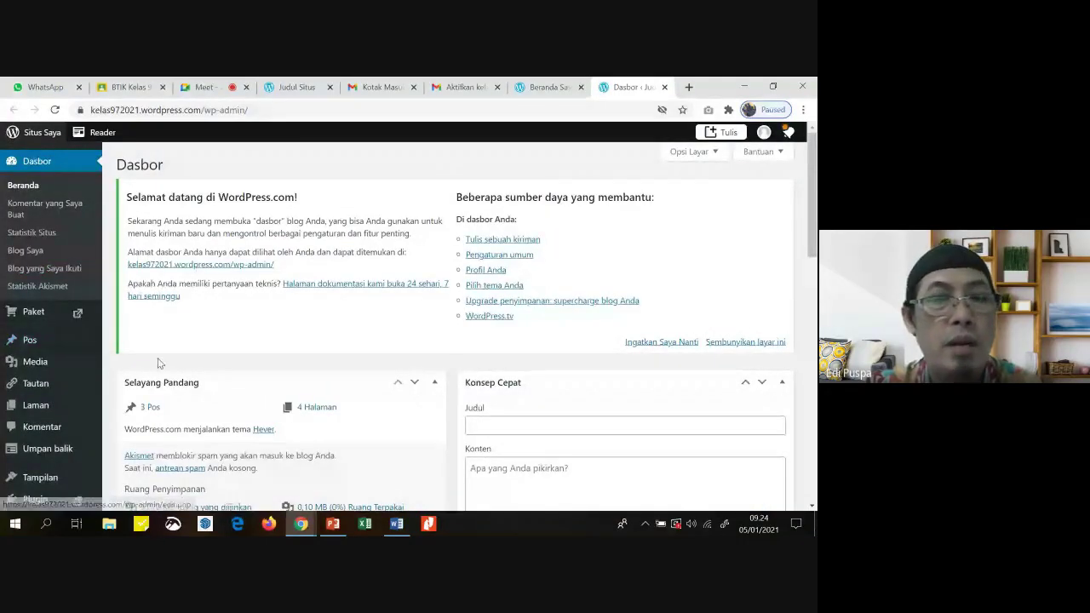
{"action": "scroll", "coordinate": [127, 367], "scroll_direction": "down", "scroll_amount": 1}
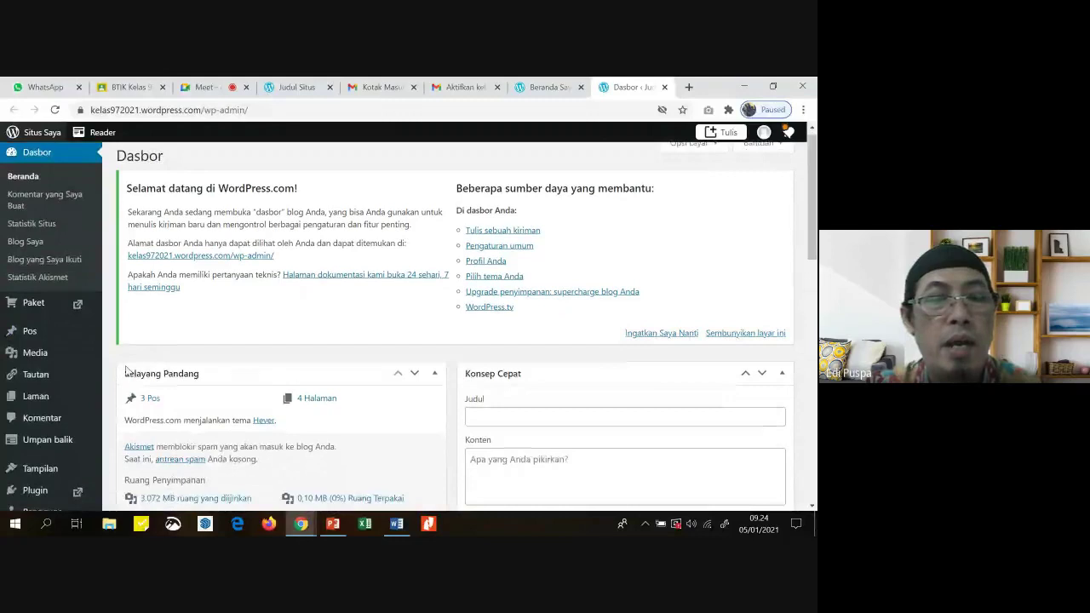
{"action": "scroll", "coordinate": [125, 369], "scroll_direction": "down", "scroll_amount": 3}
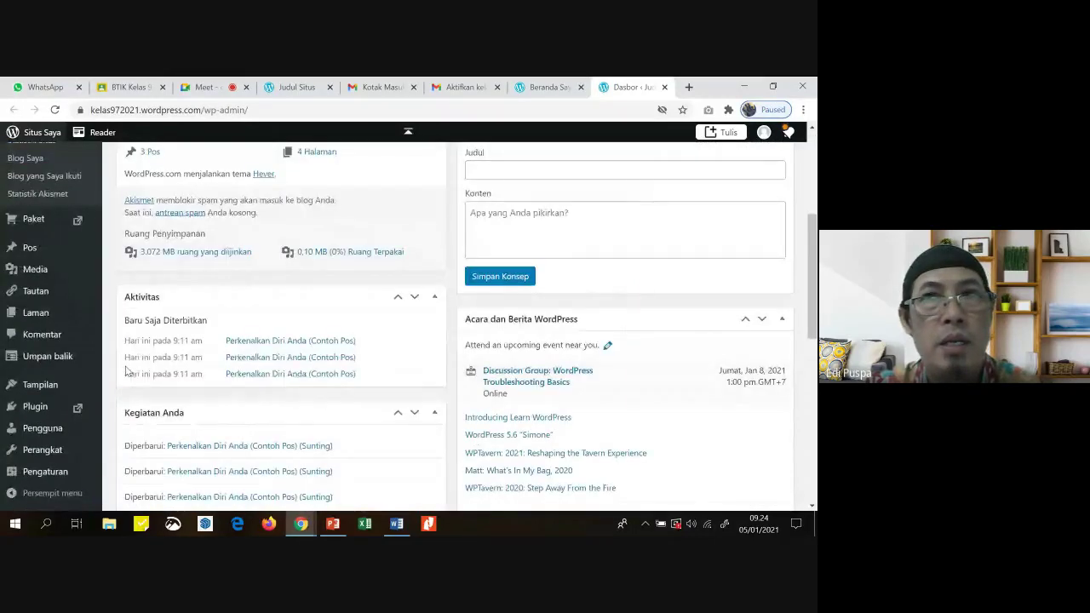
{"action": "scroll", "coordinate": [125, 370], "scroll_direction": "up", "scroll_amount": 3}
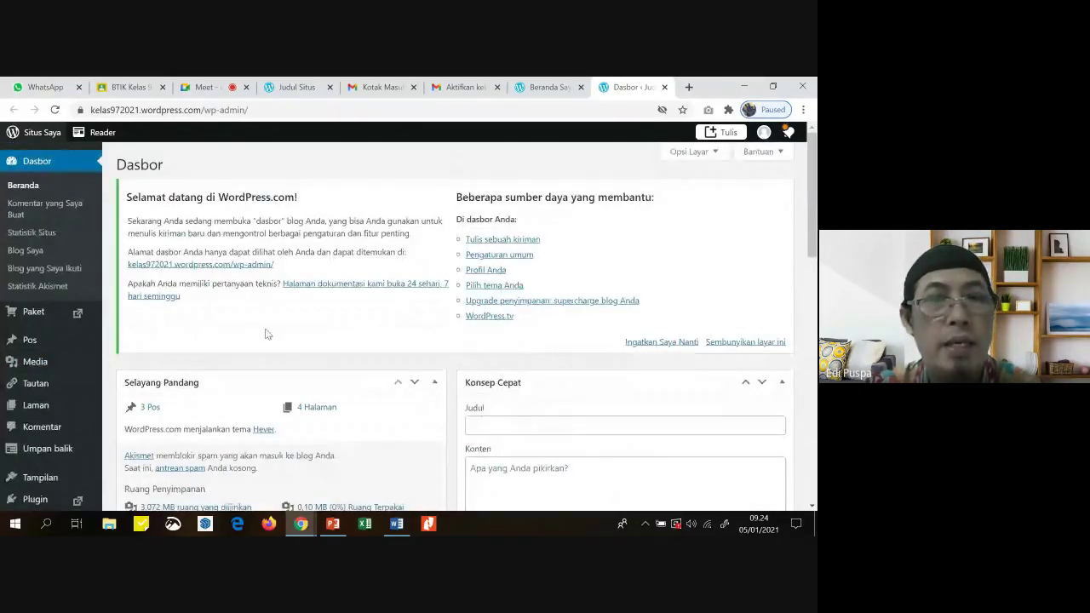
{"action": "scroll", "coordinate": [222, 328], "scroll_direction": "down", "scroll_amount": 1}
{"action": "scroll", "coordinate": [221, 328], "scroll_direction": "up", "scroll_amount": 2}
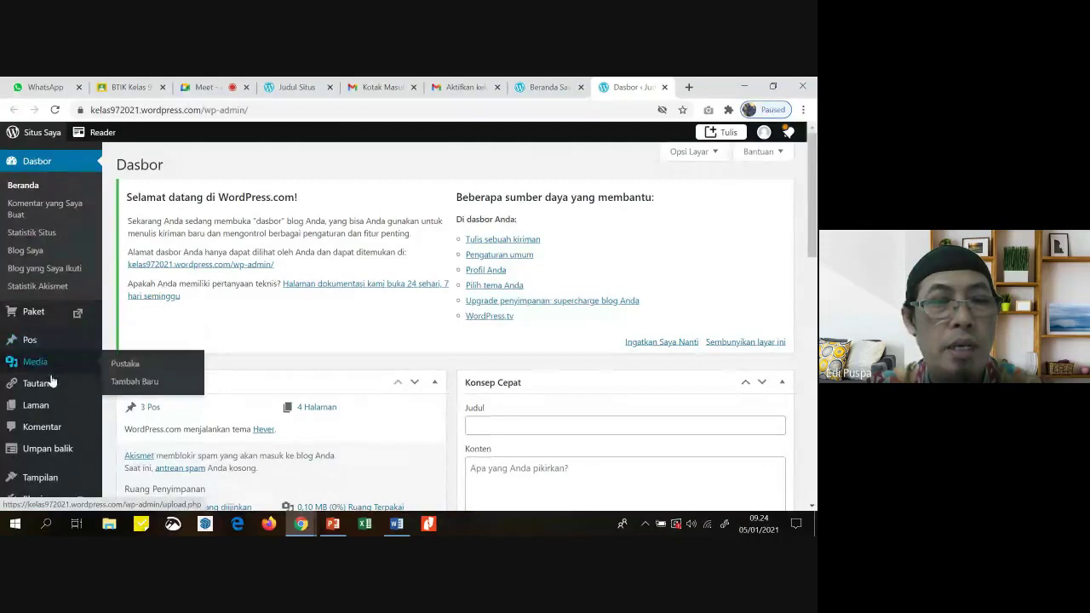
{"action": "scroll", "coordinate": [47, 395], "scroll_direction": "down", "scroll_amount": 4}
{"action": "mouse_move", "coordinate": [52, 397]}
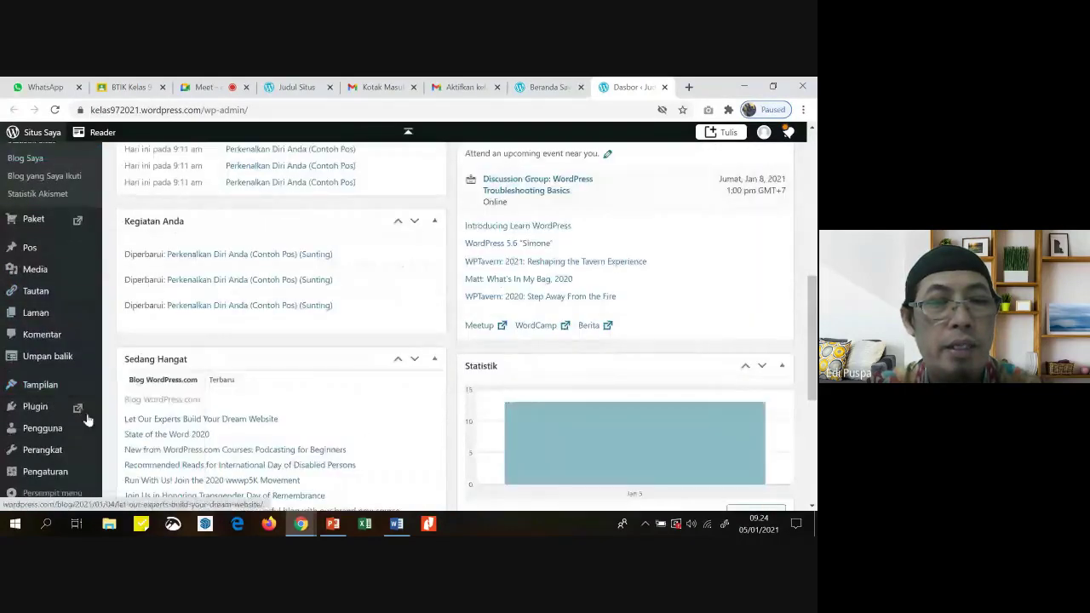
{"action": "scroll", "coordinate": [43, 409], "scroll_direction": "down", "scroll_amount": 5}
{"action": "scroll", "coordinate": [36, 413], "scroll_direction": "up", "scroll_amount": 5}
{"action": "scroll", "coordinate": [276, 345], "scroll_direction": "up", "scroll_amount": 5}
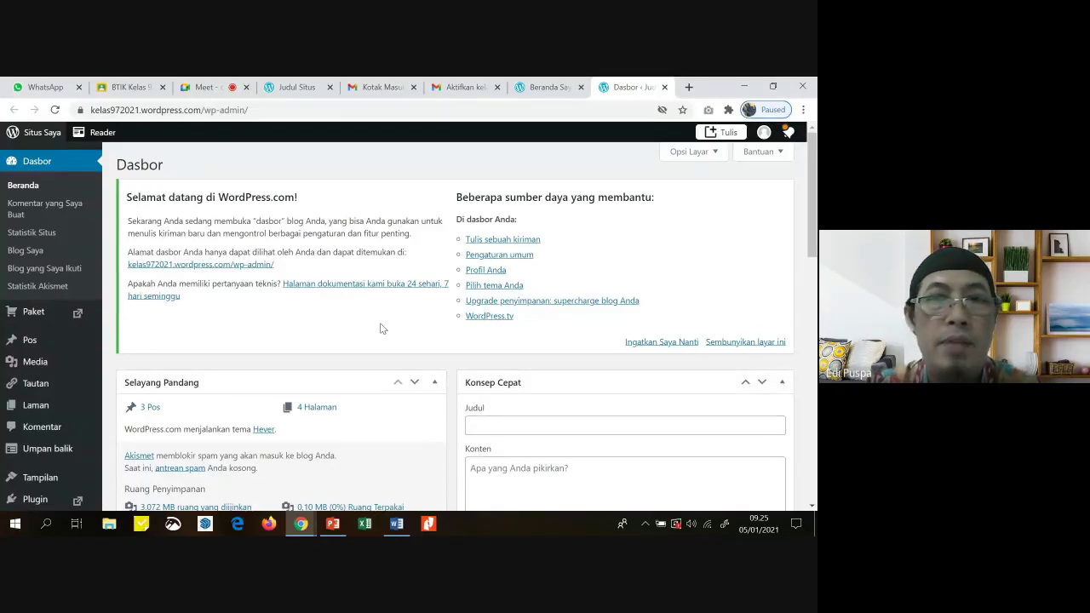
{"action": "left_click", "coordinate": [91, 109]}
{"action": "left_click", "coordinate": [281, 110]}
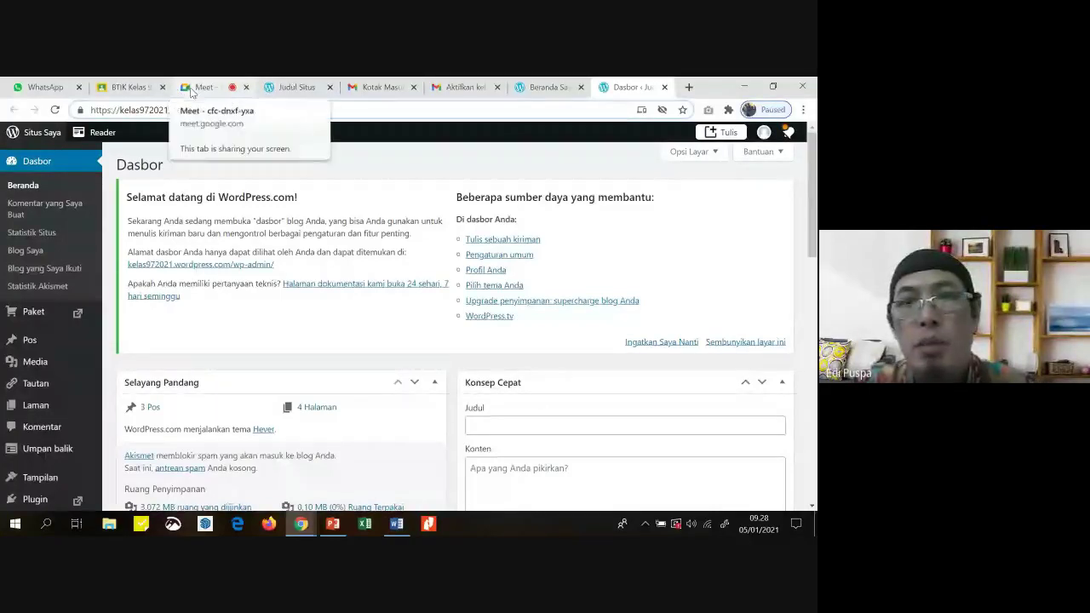
Log out of WordPress.com from the Profil Saya page and close the logged-out tab.
{"action": "left_click", "coordinate": [547, 88]}
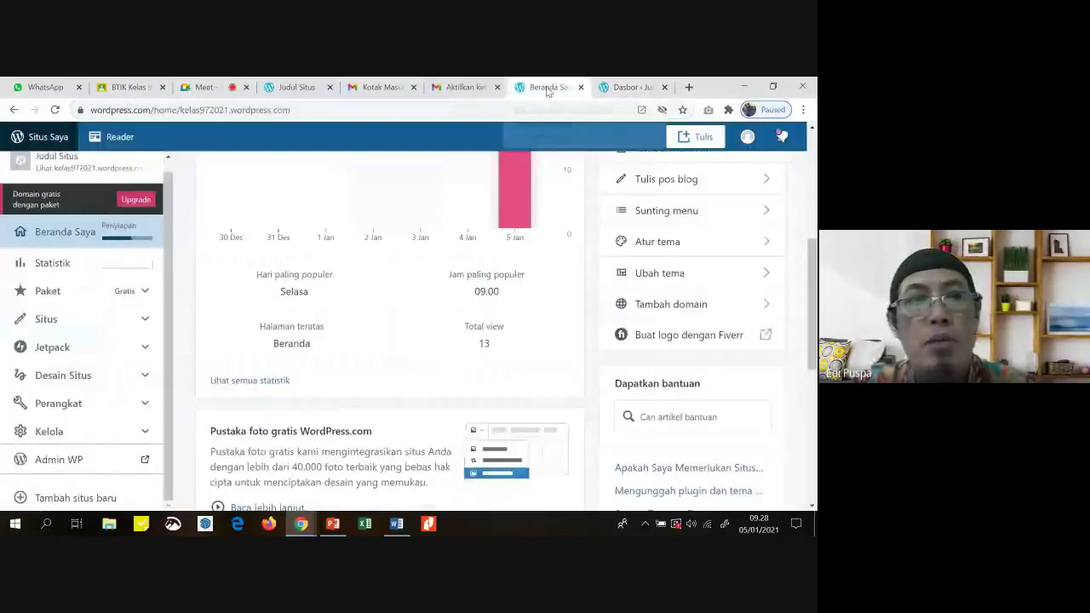
{"action": "left_click", "coordinate": [610, 87]}
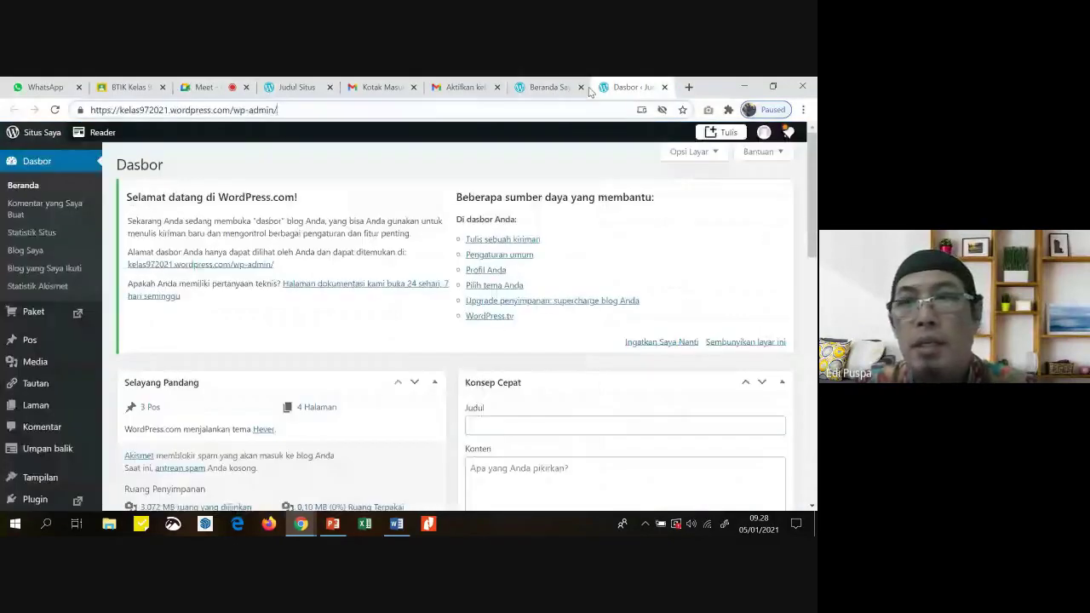
{"action": "mouse_move", "coordinate": [766, 139]}
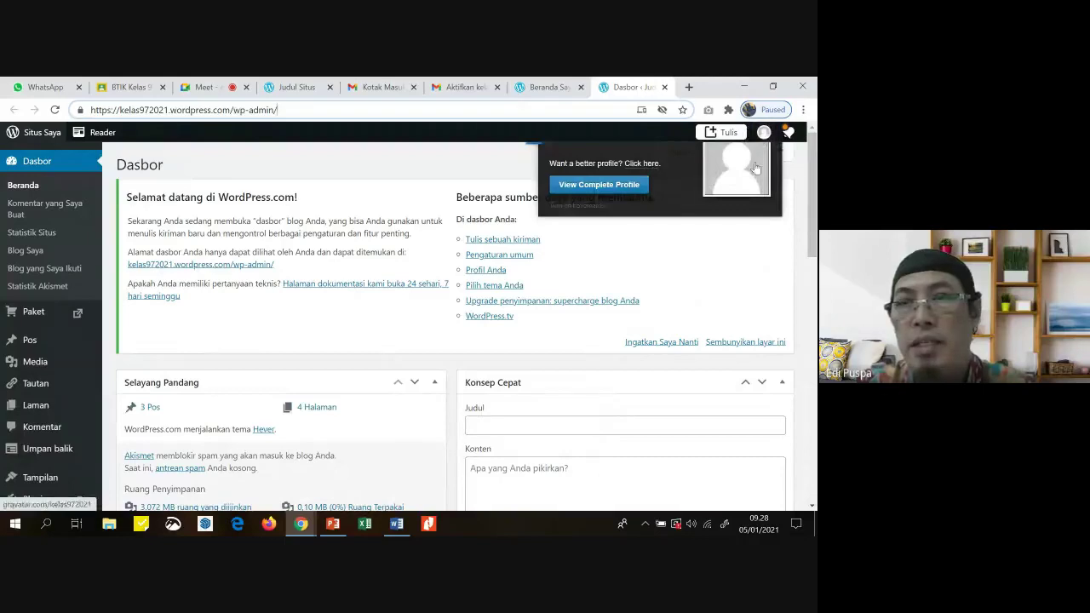
{"action": "left_click", "coordinate": [764, 136]}
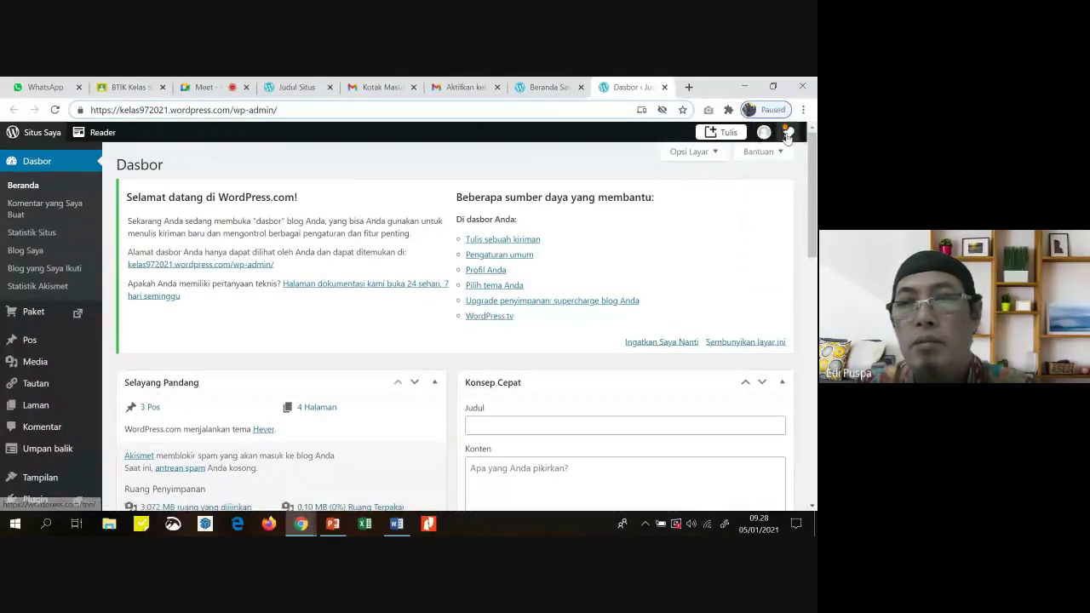
{"action": "left_click", "coordinate": [763, 134]}
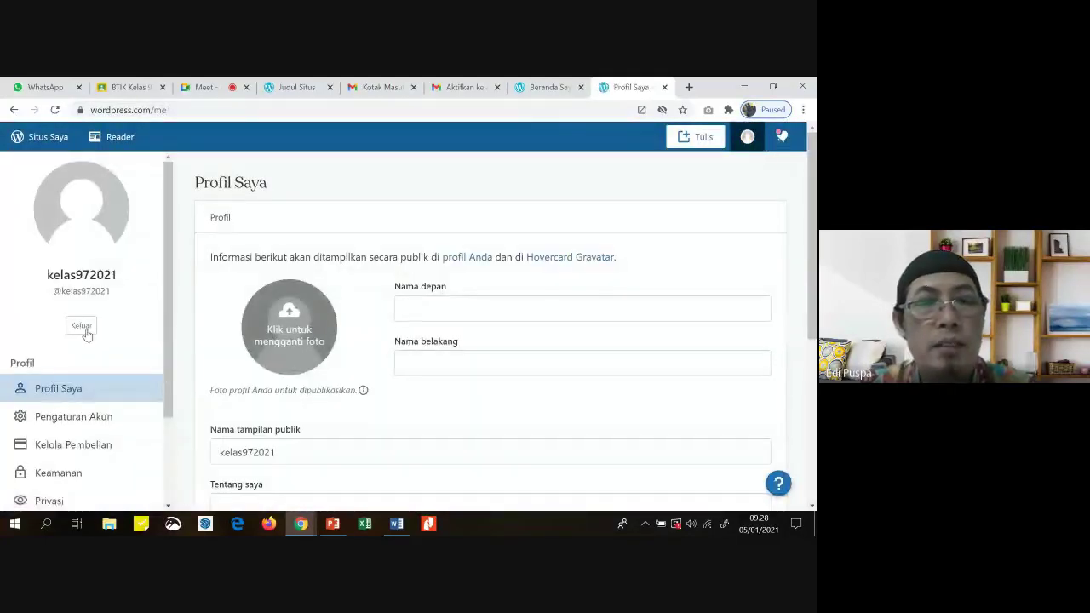
{"action": "left_click", "coordinate": [82, 329]}
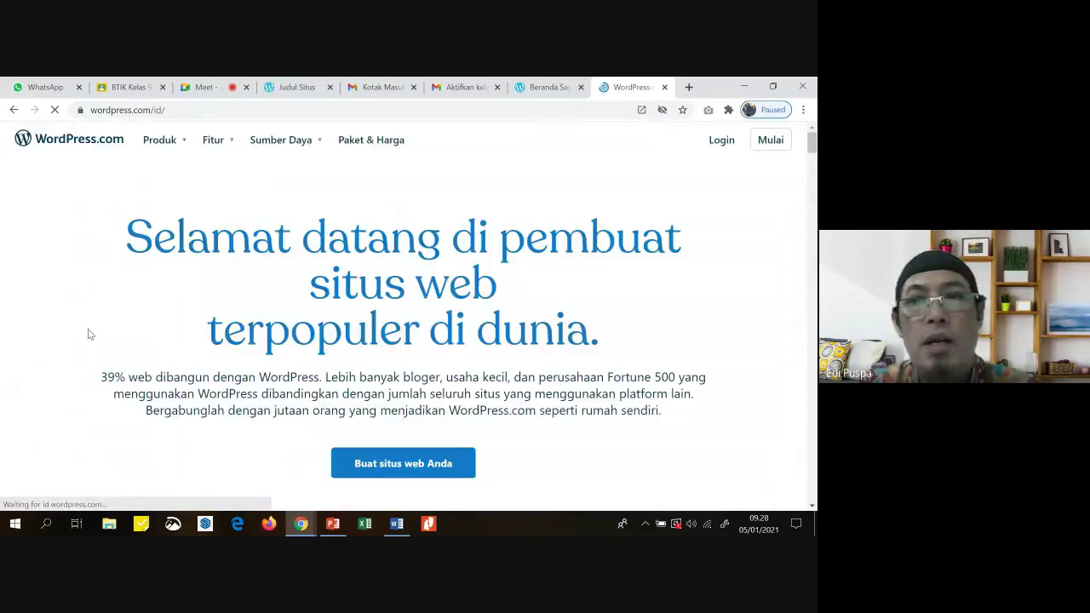
{"action": "left_click", "coordinate": [664, 88]}
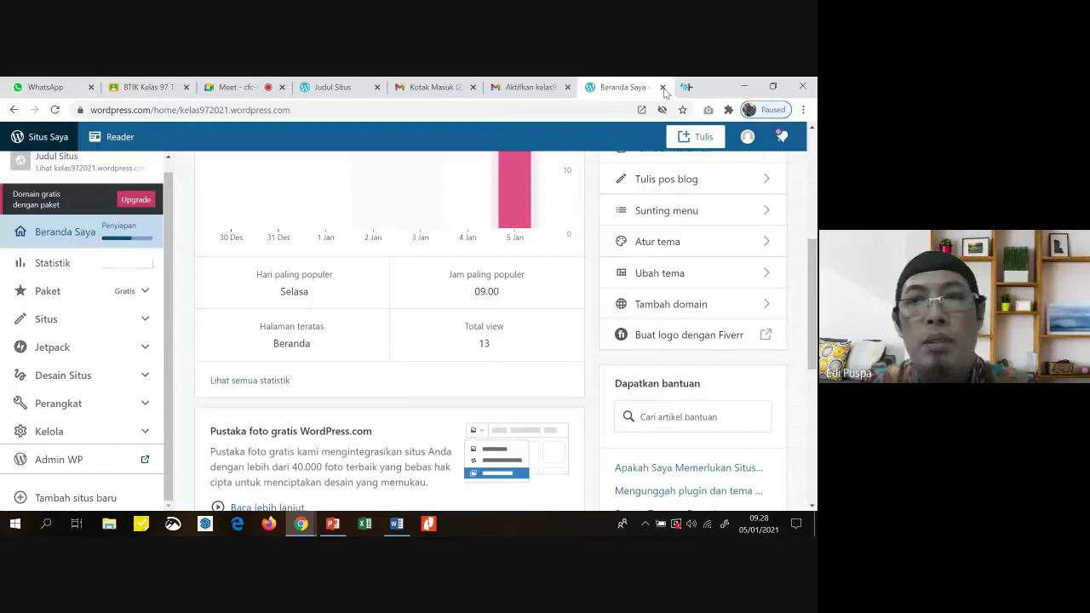
Close the Beranda Saya tab and open a new tab on the Google start page.
{"action": "left_click", "coordinate": [663, 87]}
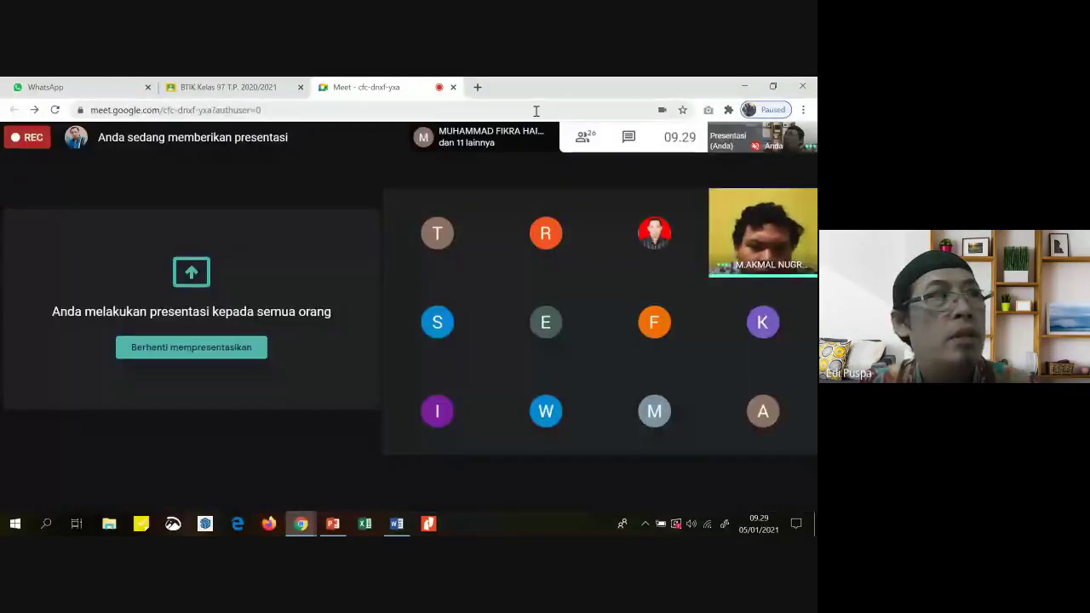
{"action": "mouse_move", "coordinate": [370, 210]}
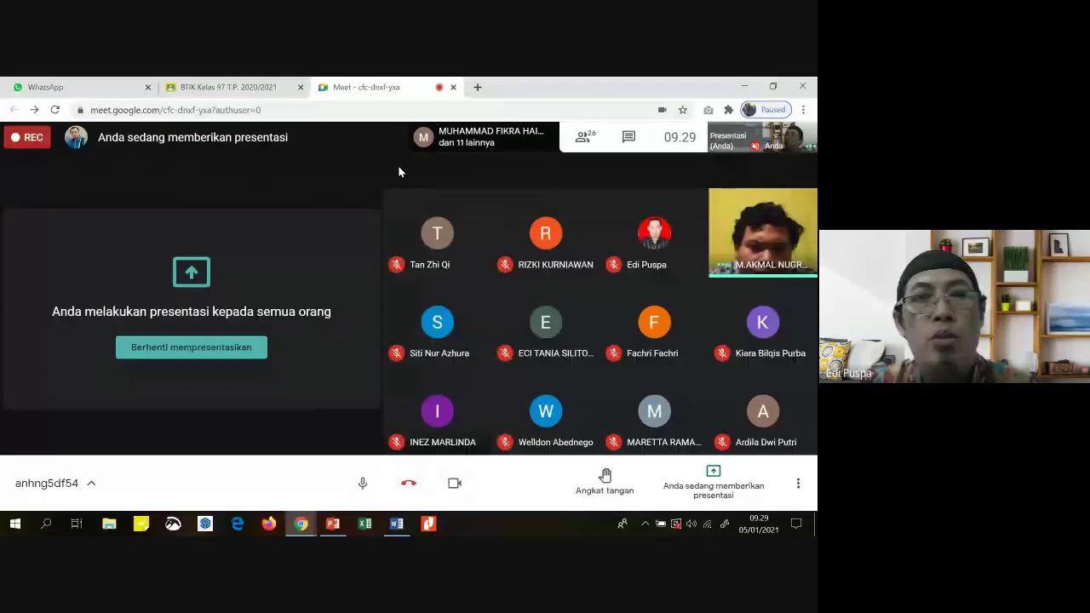
{"action": "left_click", "coordinate": [478, 87]}
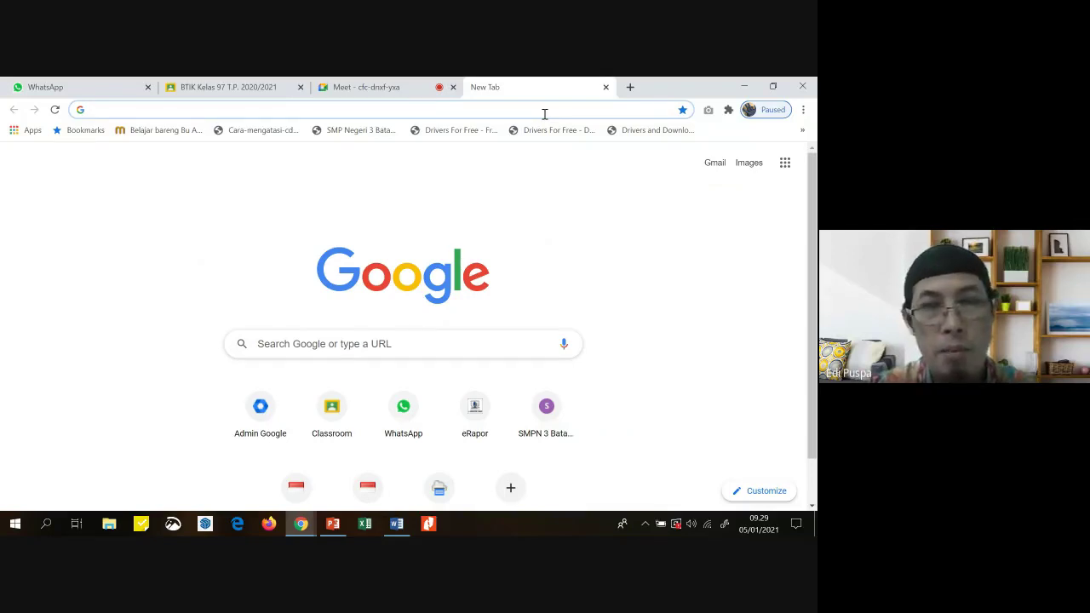
Enter kelas972021.wordpress.com/wp-admin in the new tab's address bar, highlighting the domain.
{"action": "type", "text": "k"}
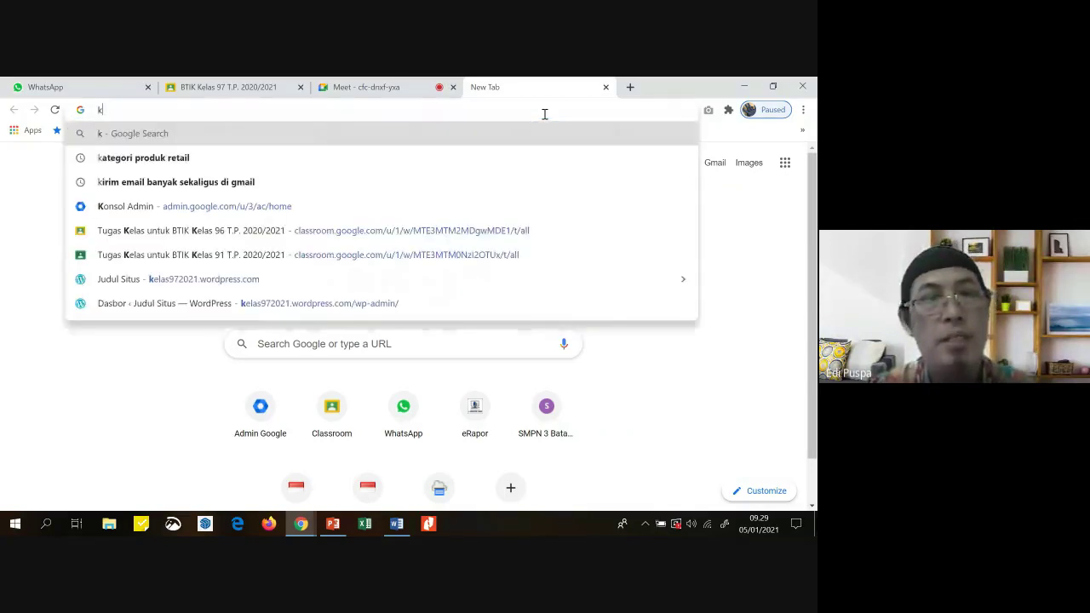
{"action": "type", "text": "elas"}
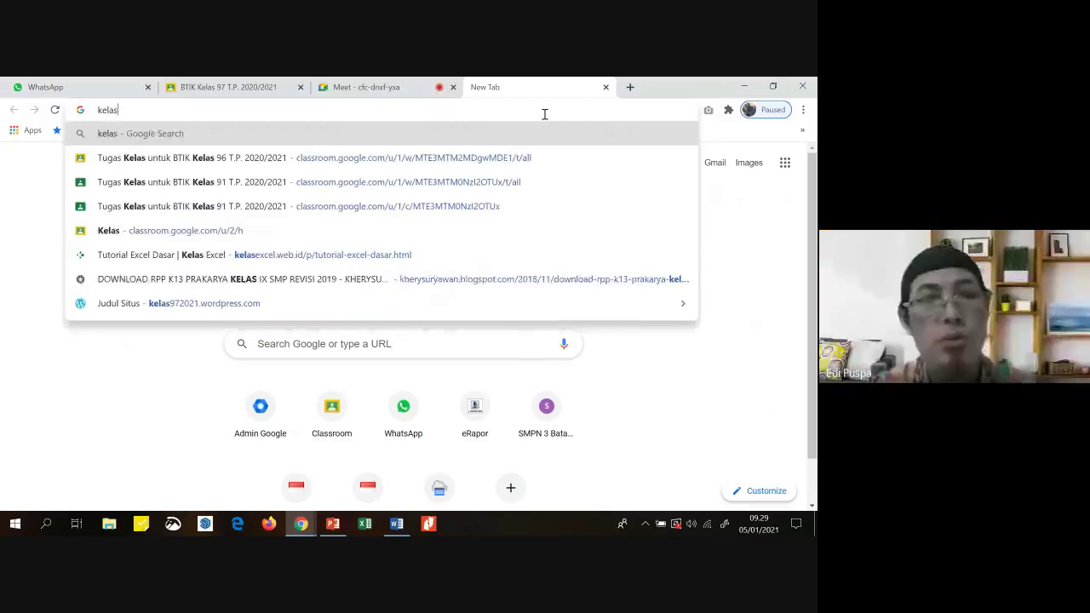
{"action": "type", "text": "97"}
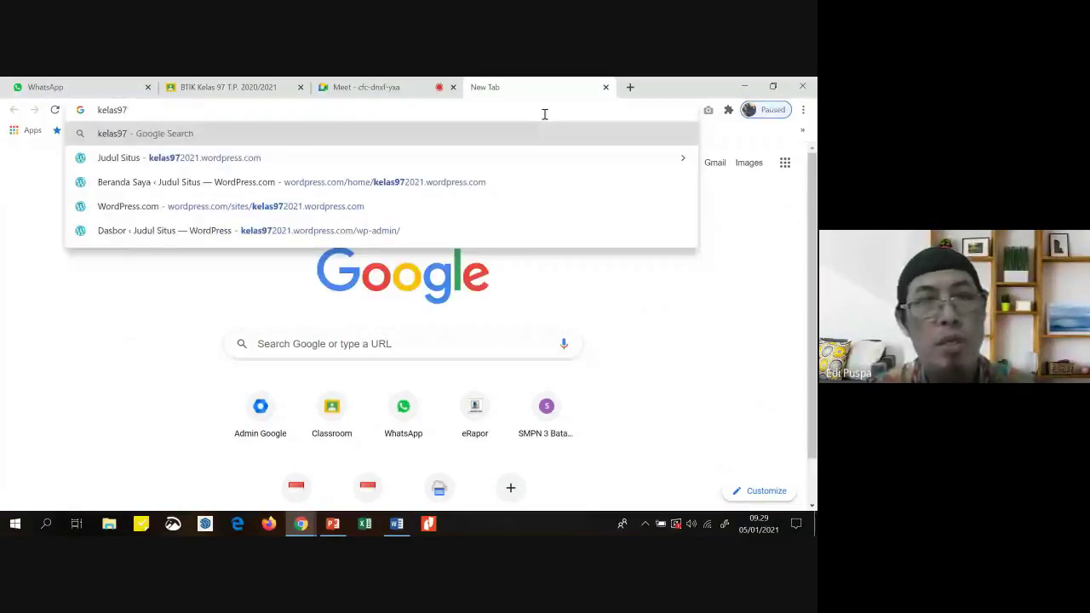
{"action": "type", "text": "2021"}
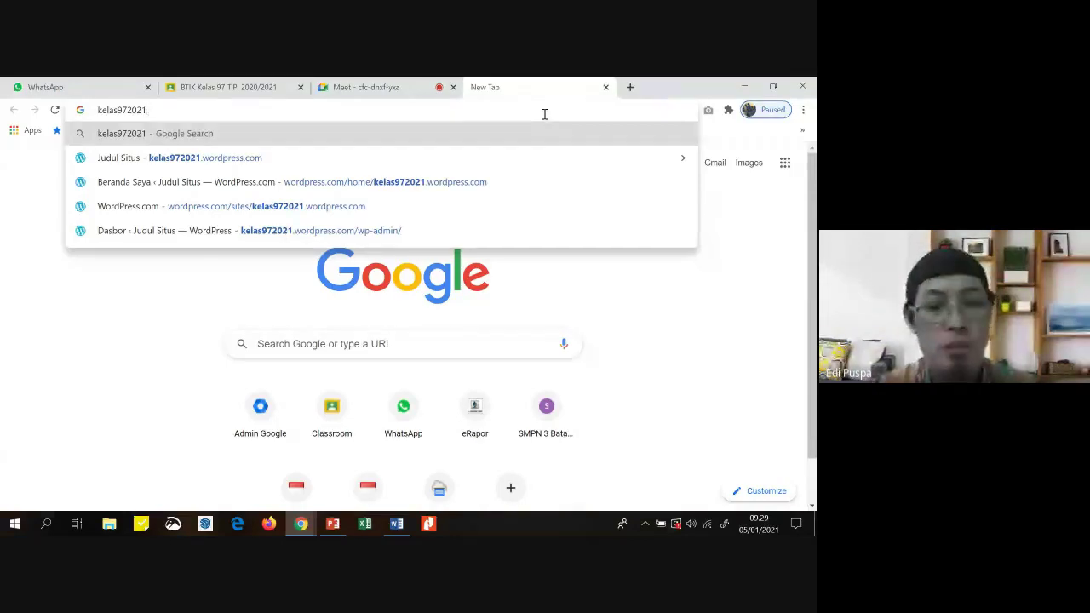
{"action": "type", "text": ".wordpr"}
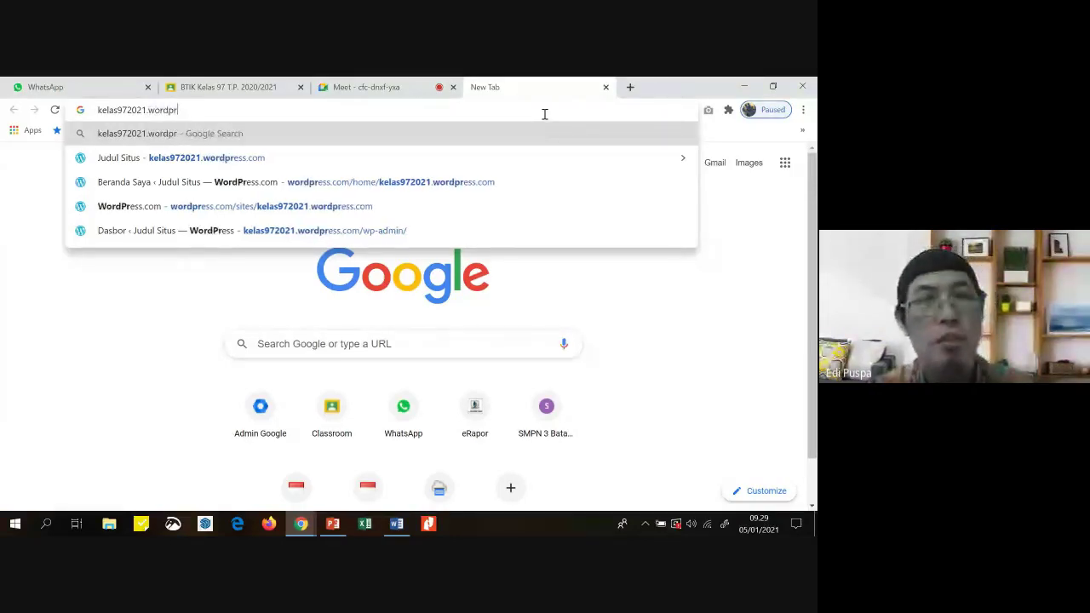
{"action": "type", "text": "ess.c"}
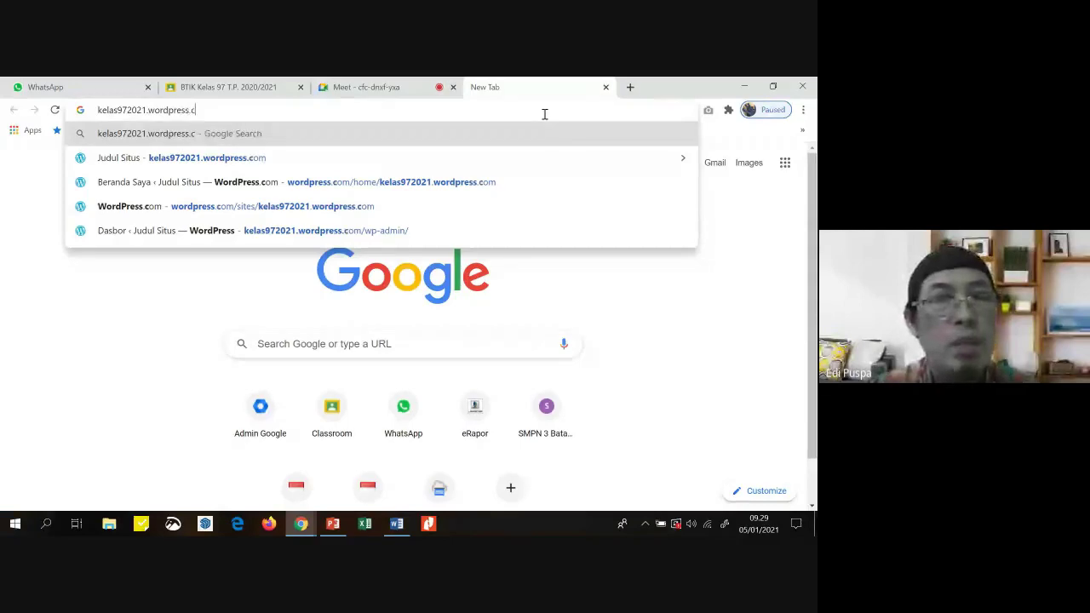
{"action": "type", "text": "om"}
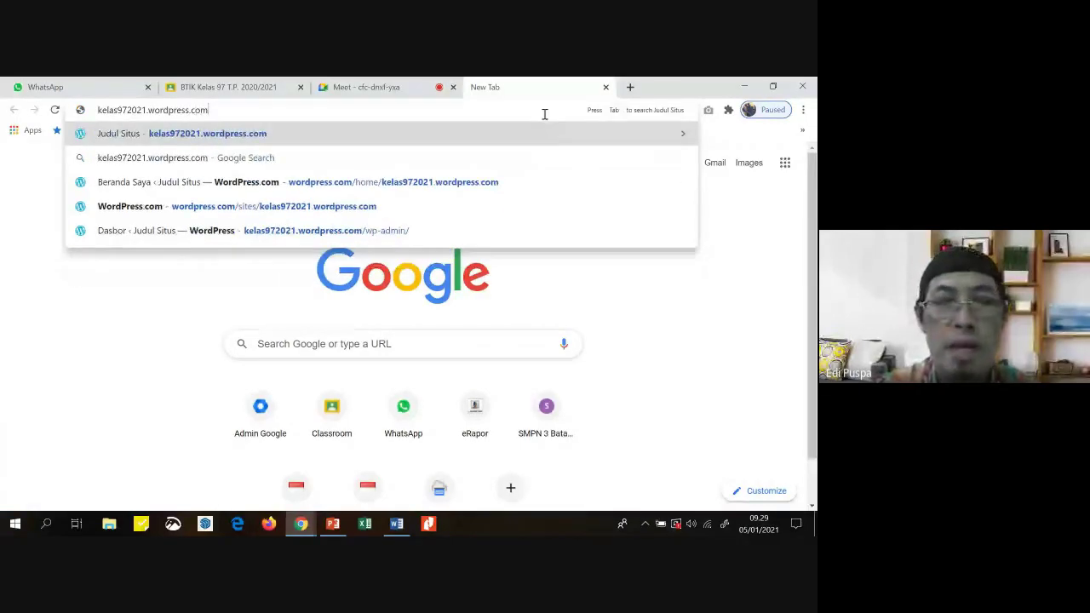
{"action": "type", "text": "/"}
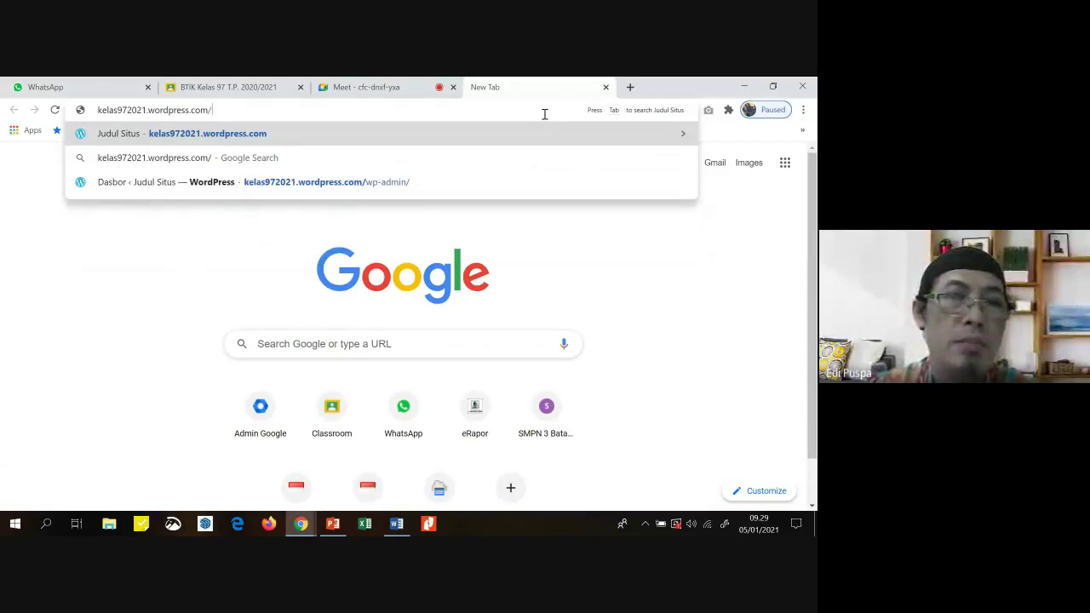
{"action": "type", "text": "wp"}
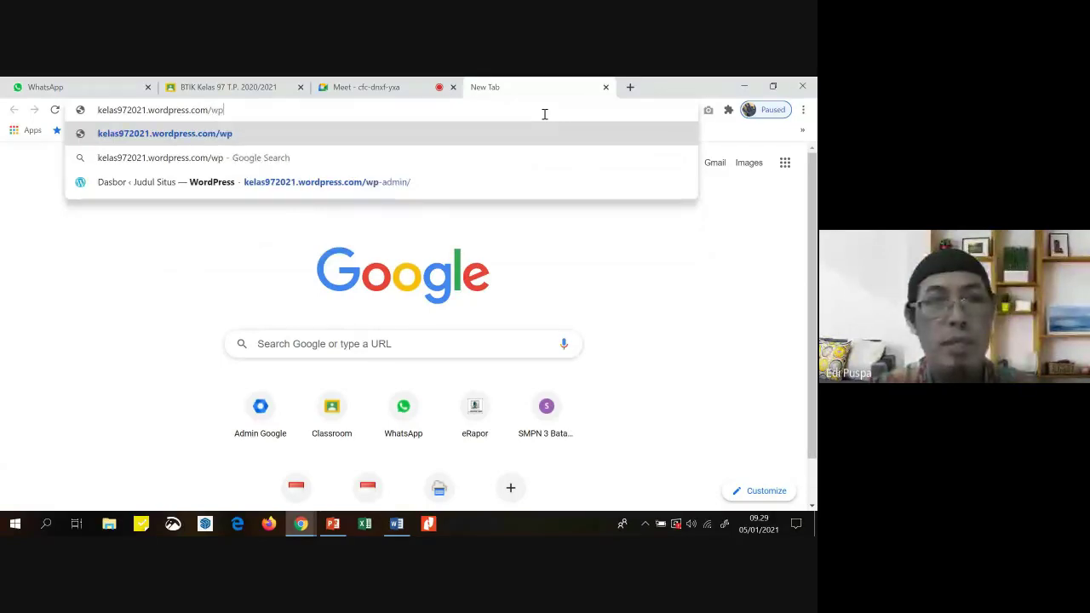
{"action": "type", "text": "-admin"}
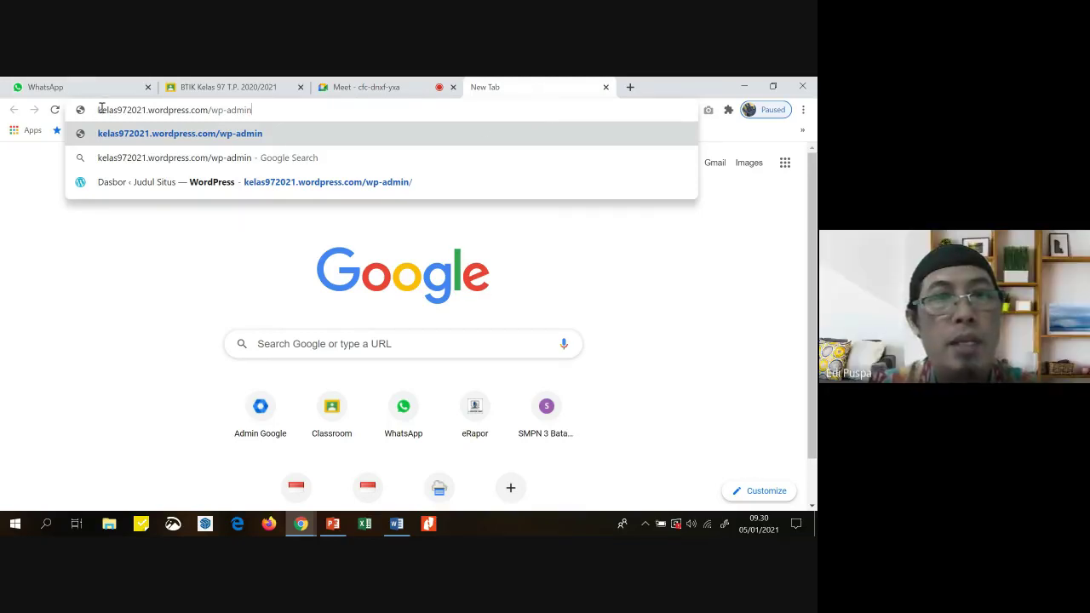
{"action": "left_click_drag", "start_coordinate": [99, 110], "coordinate": [207, 110]}
{"action": "left_click", "coordinate": [212, 111]}
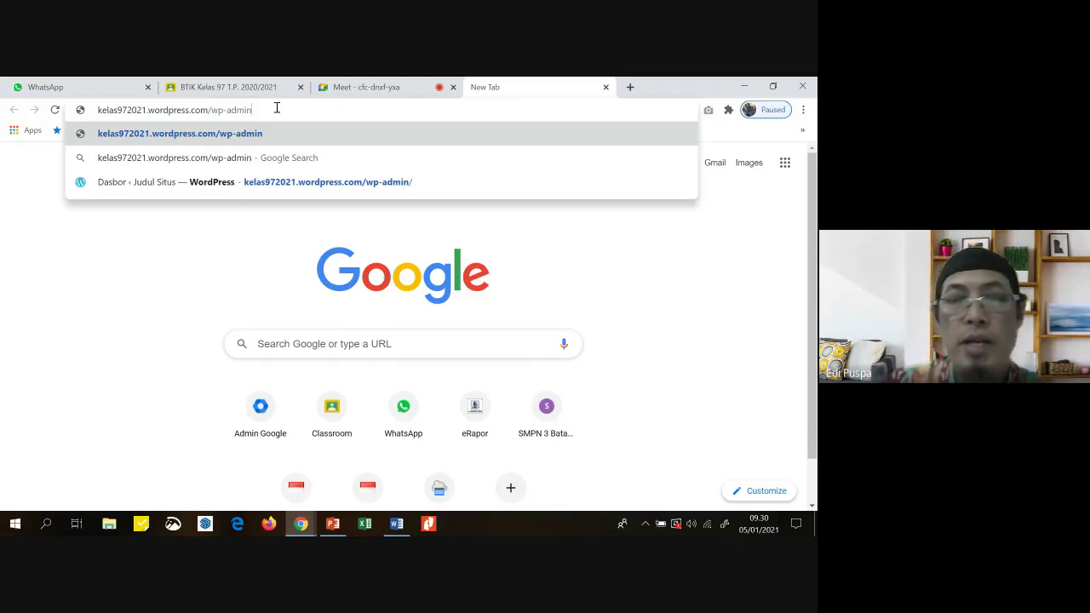
Load the wp-admin login page and submit the school account's saved e-mail address.
{"action": "key", "text": "Return"}
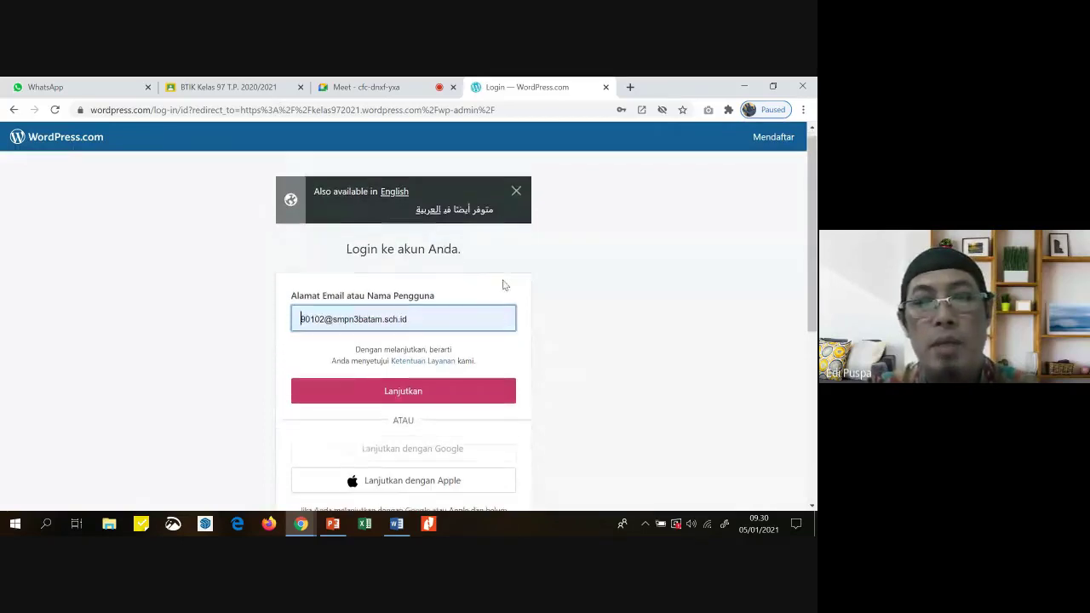
{"action": "scroll", "coordinate": [504, 286], "scroll_direction": "down", "scroll_amount": 2}
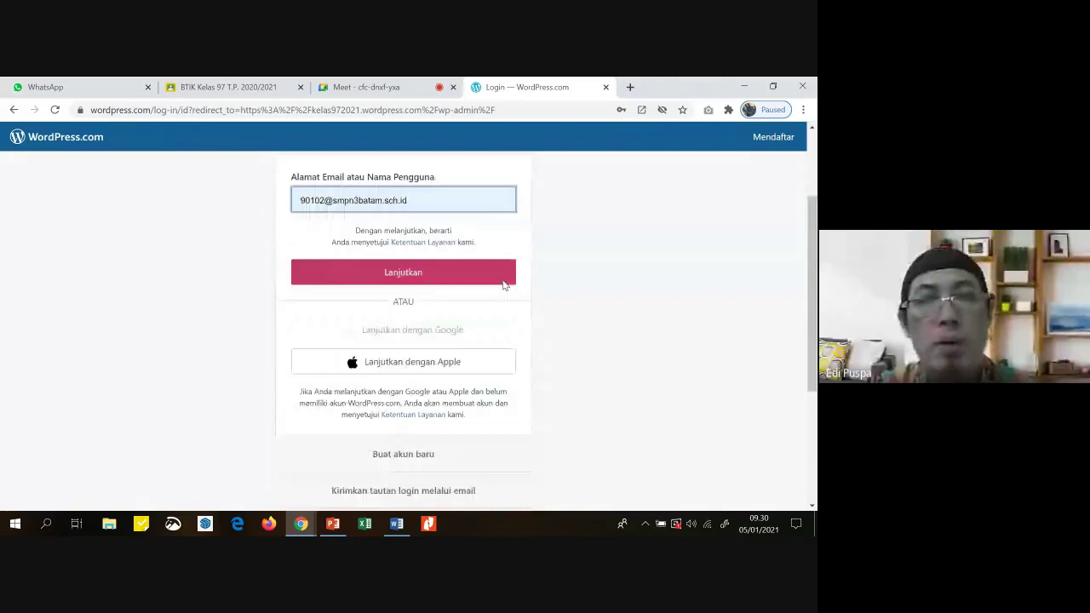
{"action": "scroll", "coordinate": [504, 286], "scroll_direction": "up", "scroll_amount": 1}
{"action": "left_click", "coordinate": [366, 266]}
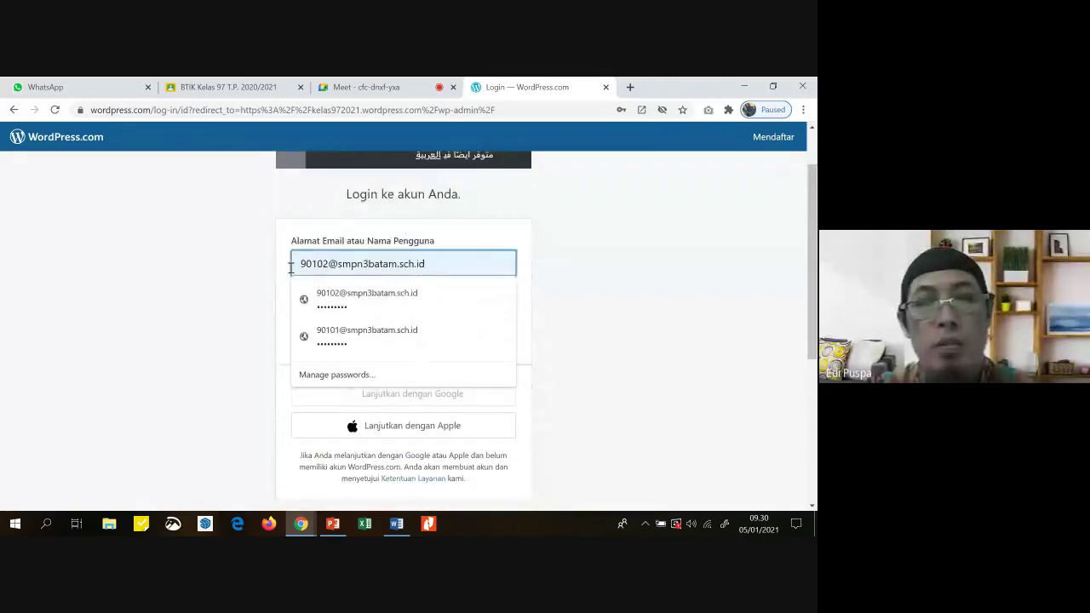
{"action": "key", "text": "Down"}
{"action": "key", "text": "Return"}
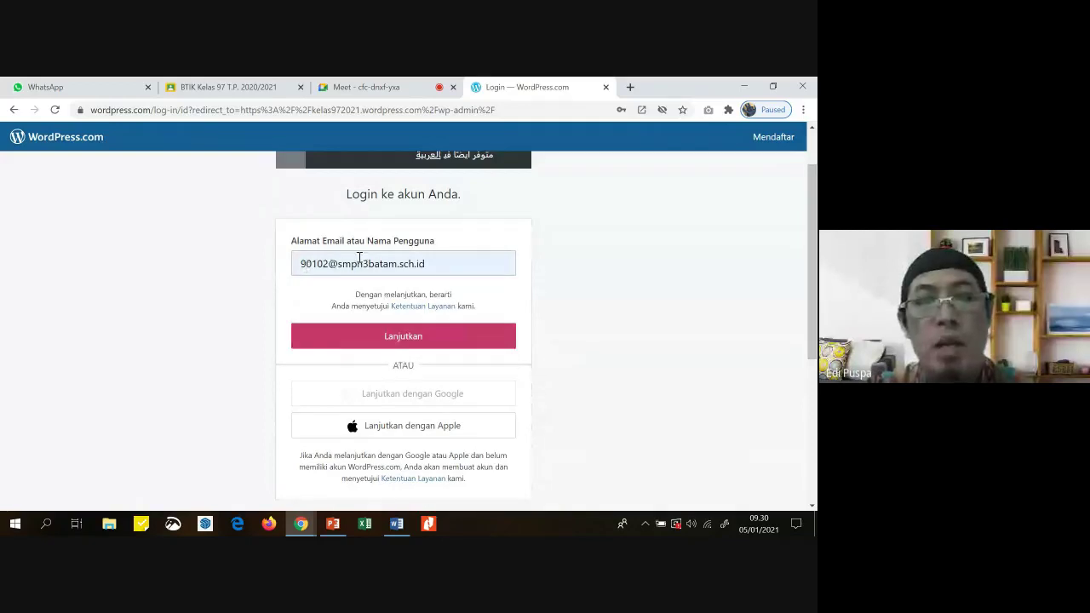
{"action": "left_click_drag", "start_coordinate": [367, 243], "coordinate": [432, 244]}
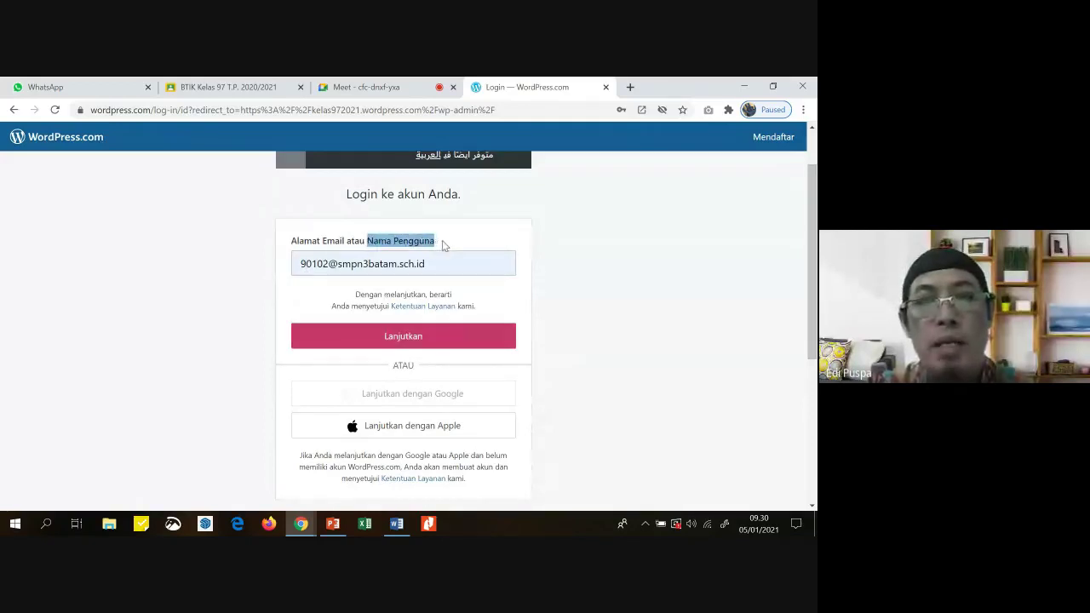
{"action": "left_click_drag", "start_coordinate": [292, 243], "coordinate": [438, 247]}
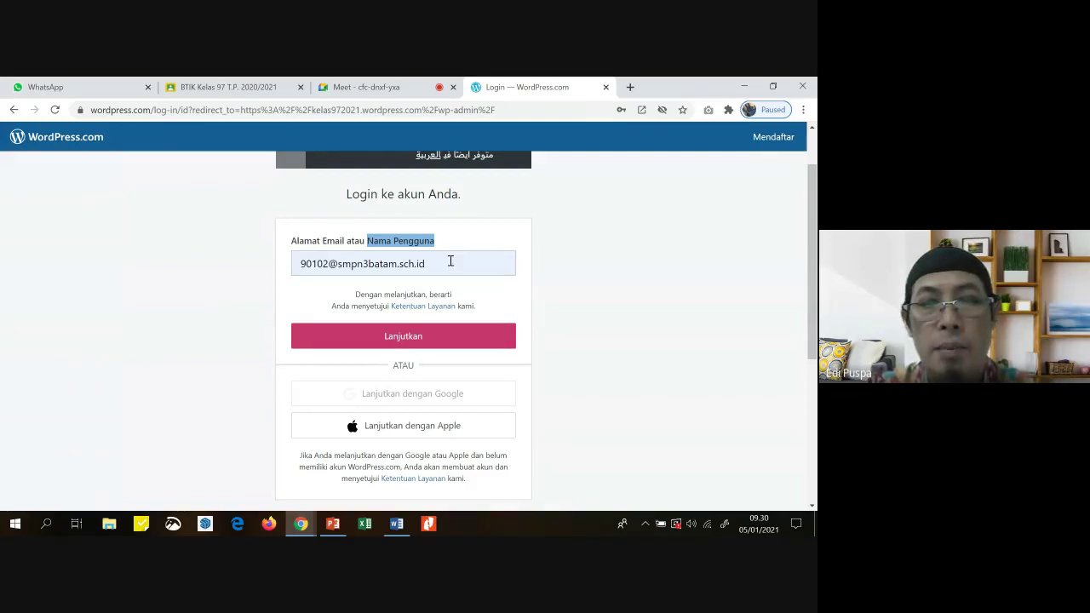
{"action": "left_click", "coordinate": [450, 261]}
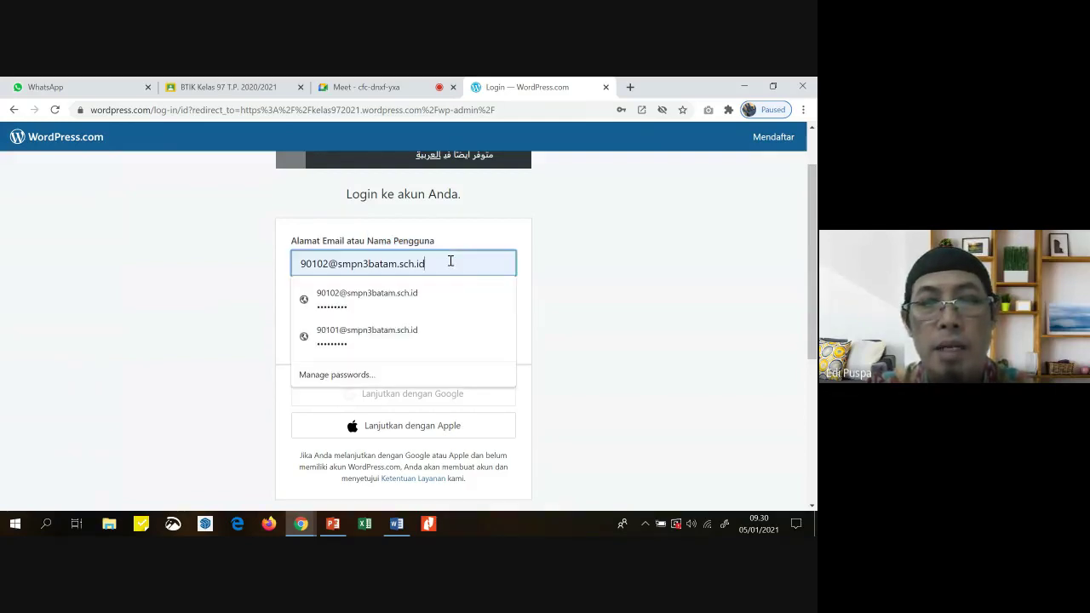
{"action": "left_click", "coordinate": [430, 243]}
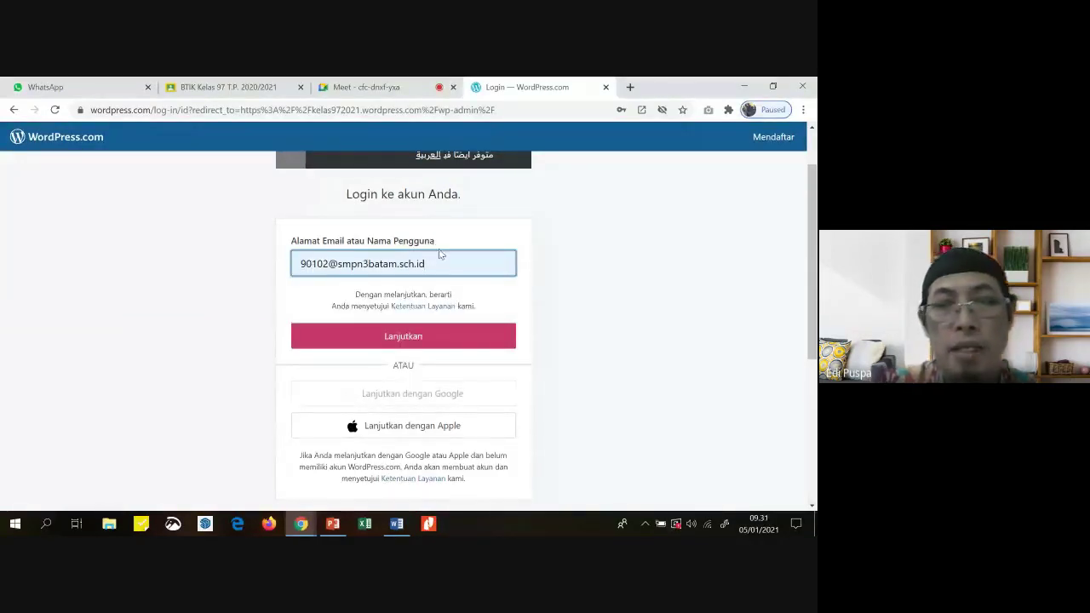
{"action": "left_click", "coordinate": [402, 341]}
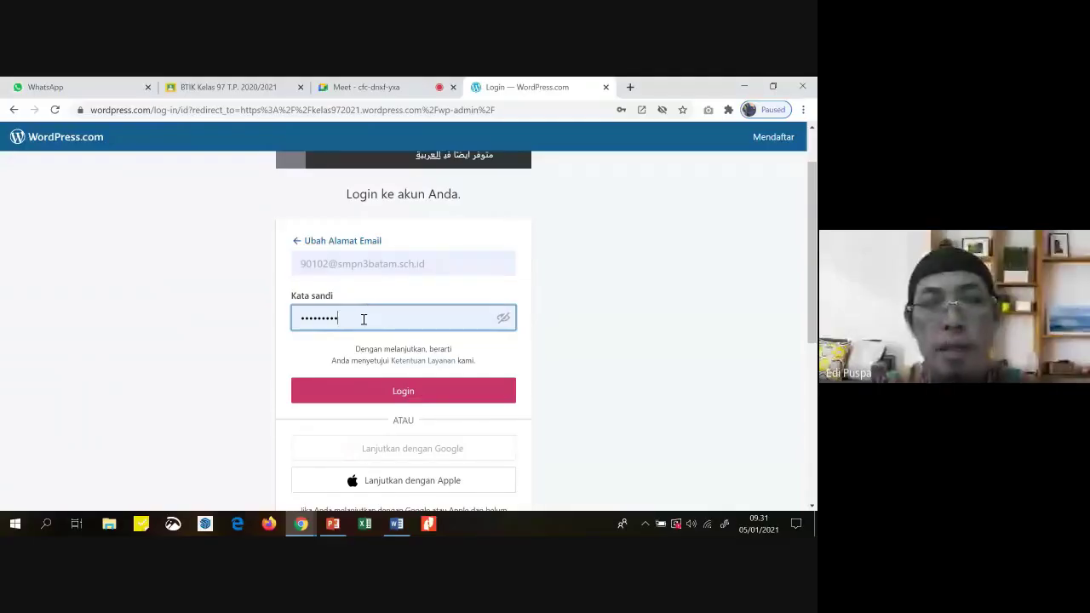
Log in with the autofilled saved password to reach the kelas972021 Dasbor.
{"action": "left_click", "coordinate": [353, 319]}
{"action": "left_click", "coordinate": [405, 399]}
{"action": "left_click", "coordinate": [412, 397]}
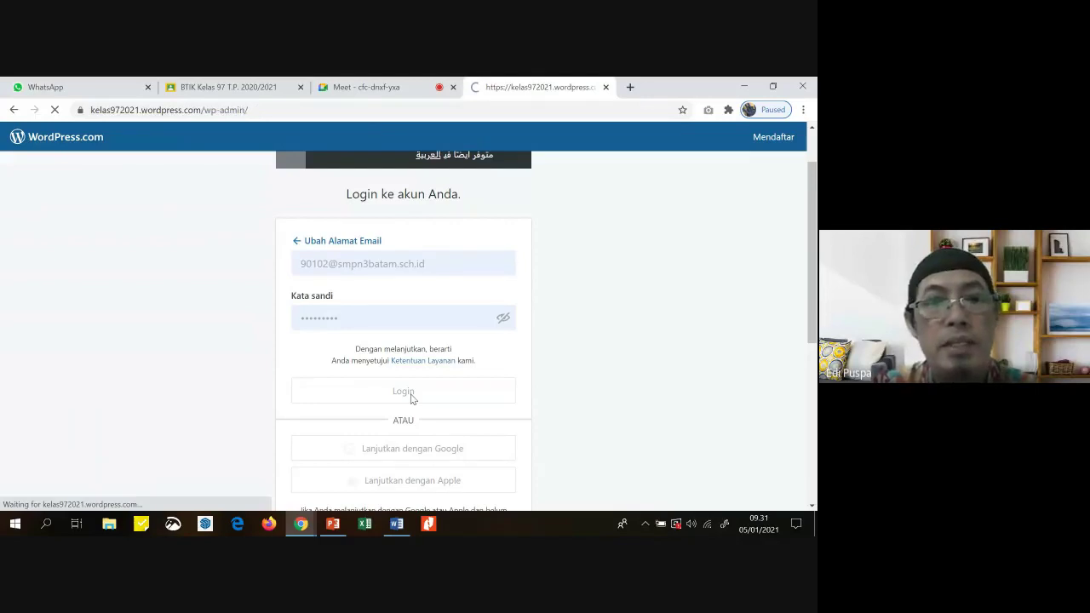
{"action": "scroll", "coordinate": [54, 438], "scroll_direction": "down", "scroll_amount": 10}
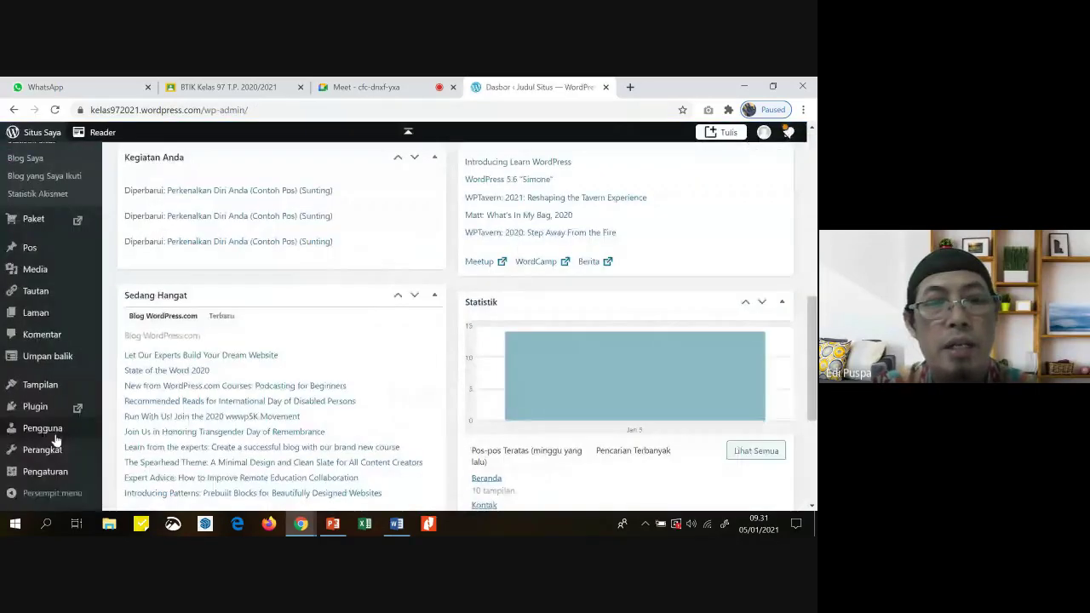
{"action": "mouse_move", "coordinate": [52, 438]}
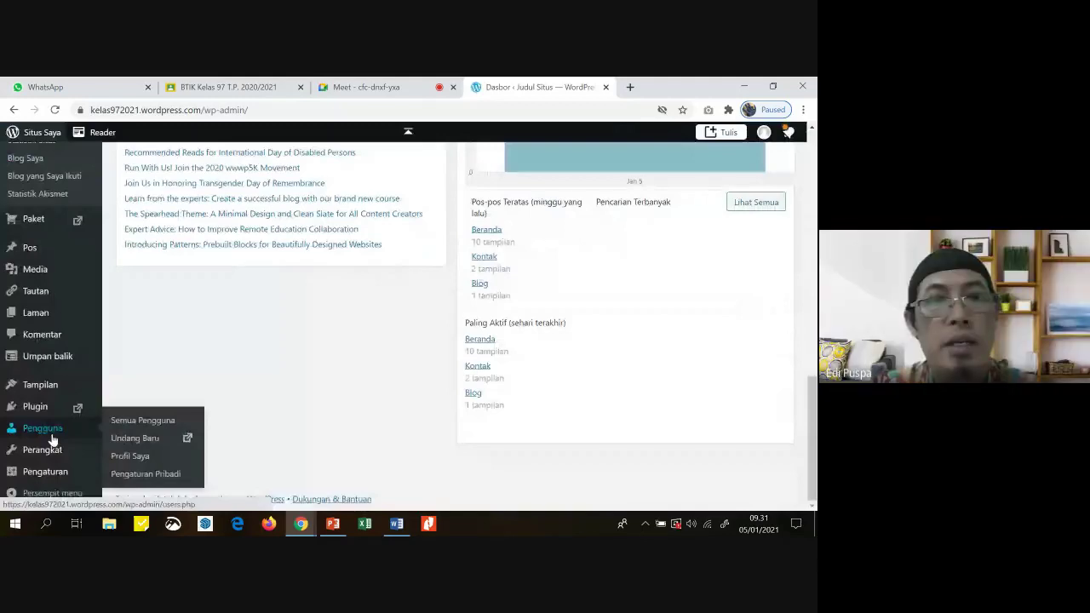
{"action": "scroll", "coordinate": [312, 339], "scroll_direction": "up", "scroll_amount": 10}
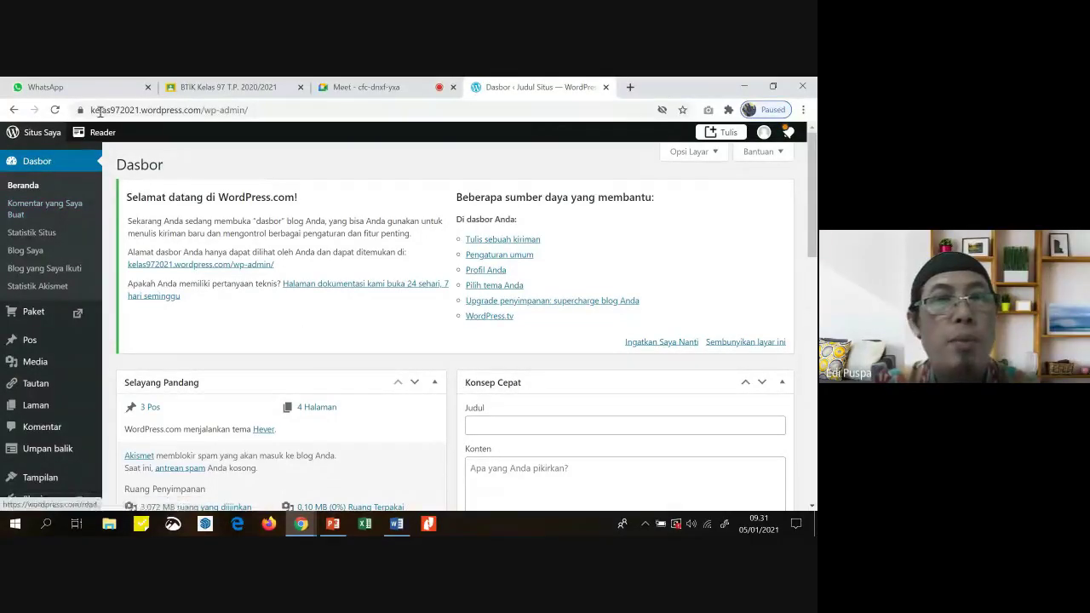
{"action": "left_click_drag", "start_coordinate": [90, 109], "coordinate": [204, 109]}
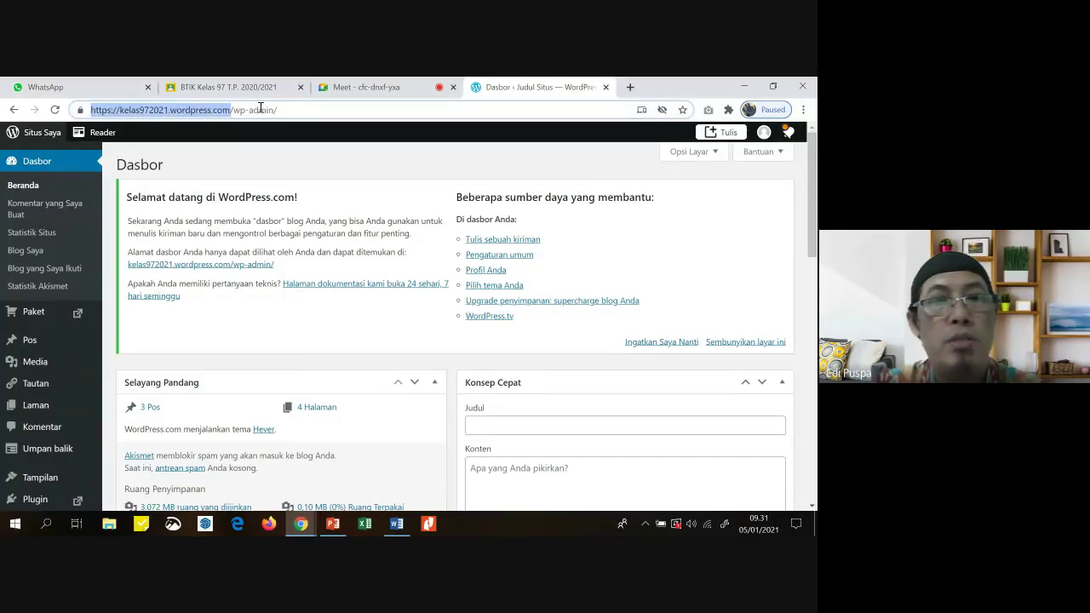
Copy the site address and paste it into a new tab to open kelas972021.wordpress.com.
{"action": "right_click", "coordinate": [208, 113]}
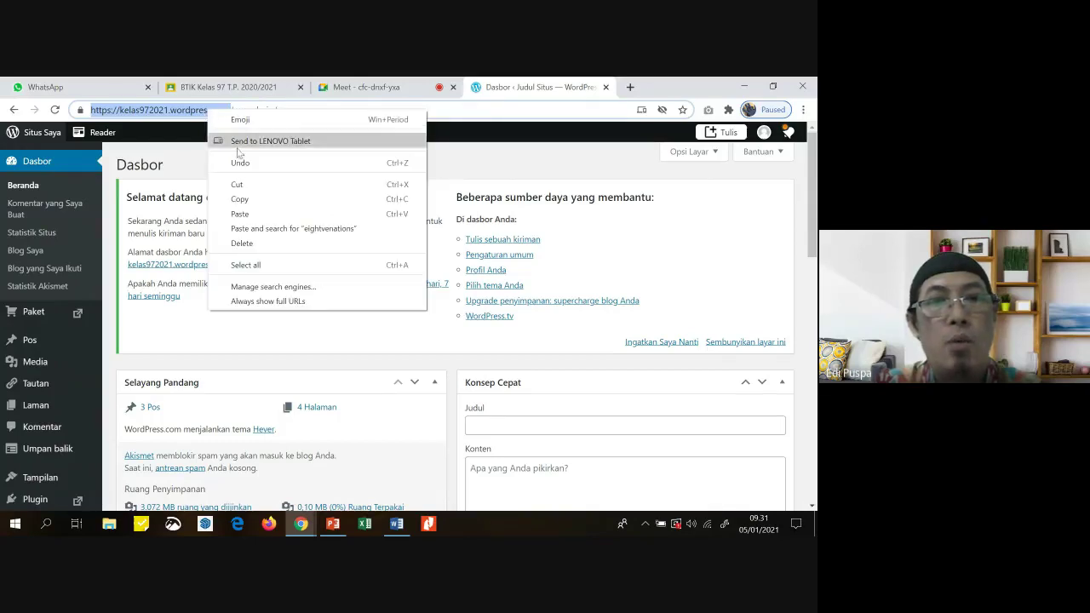
{"action": "left_click", "coordinate": [243, 201]}
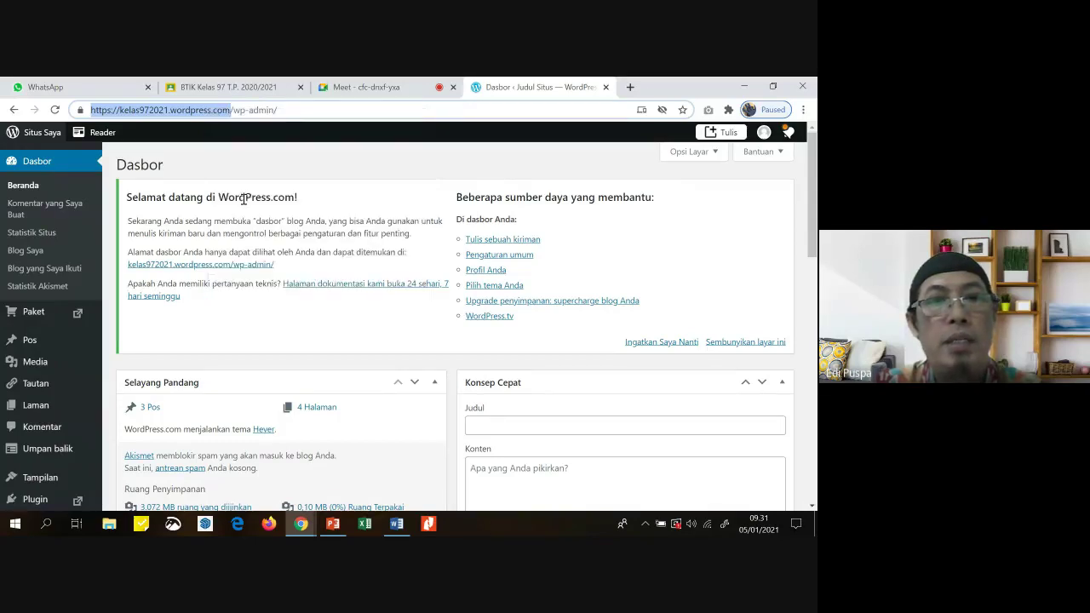
{"action": "left_click", "coordinate": [630, 88]}
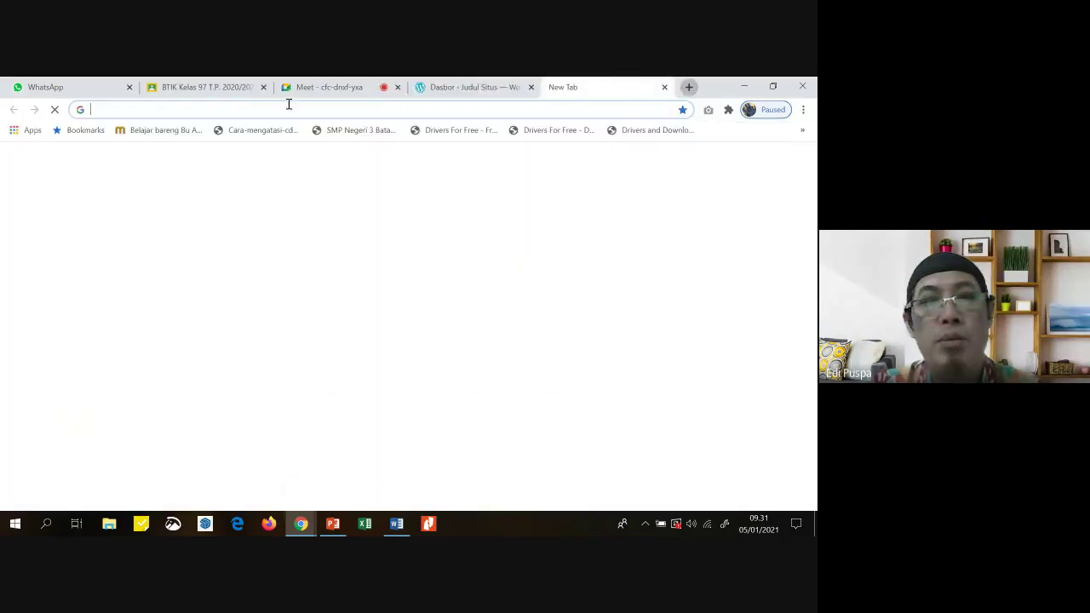
{"action": "right_click", "coordinate": [123, 111]}
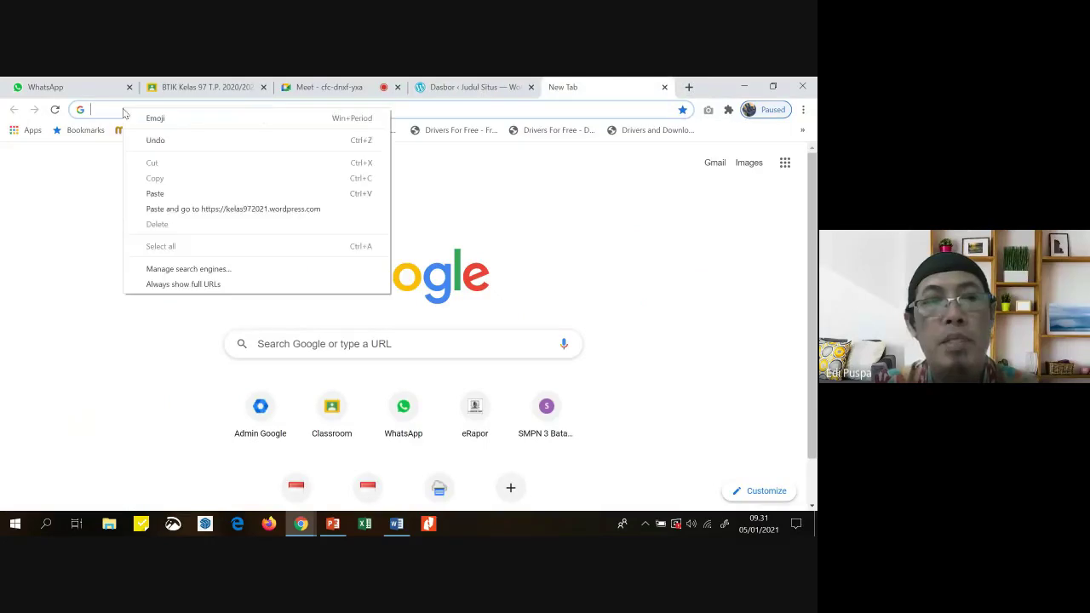
{"action": "left_click", "coordinate": [169, 194]}
{"action": "key", "text": "Return"}
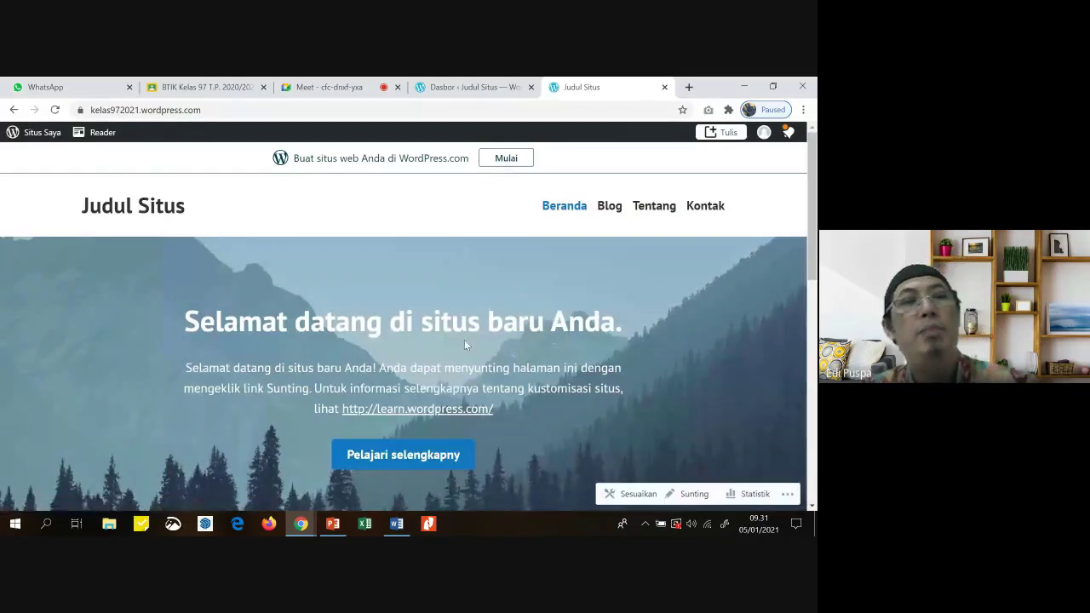
Scroll through the Judul Situs homepage and the admin Dasbor to look them over.
{"action": "scroll", "coordinate": [588, 356], "scroll_direction": "down", "scroll_amount": 3}
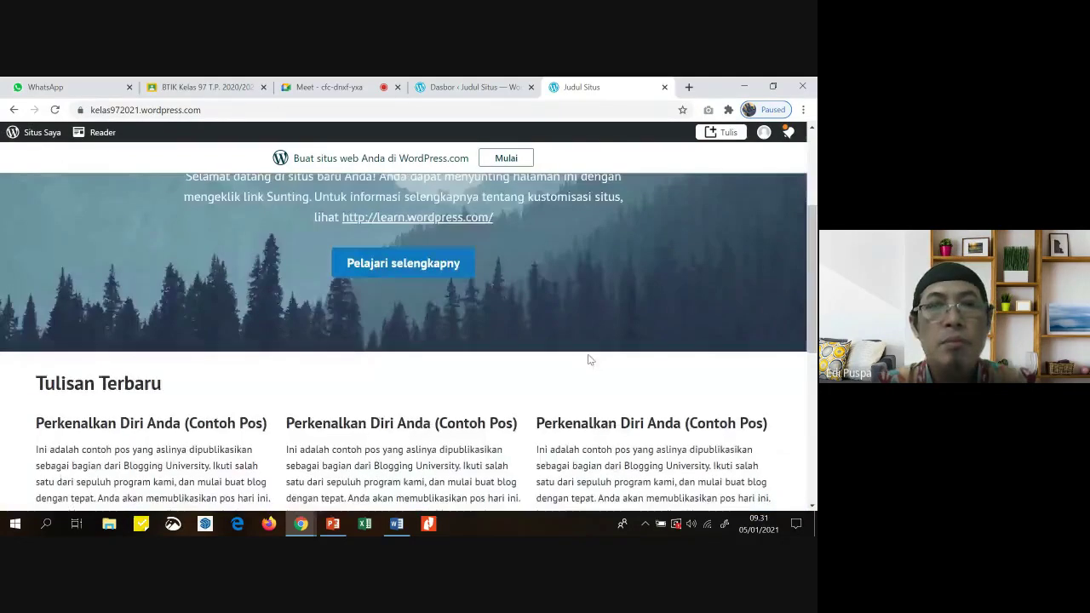
{"action": "scroll", "coordinate": [588, 357], "scroll_direction": "up", "scroll_amount": 3}
{"action": "left_click", "coordinate": [452, 92]}
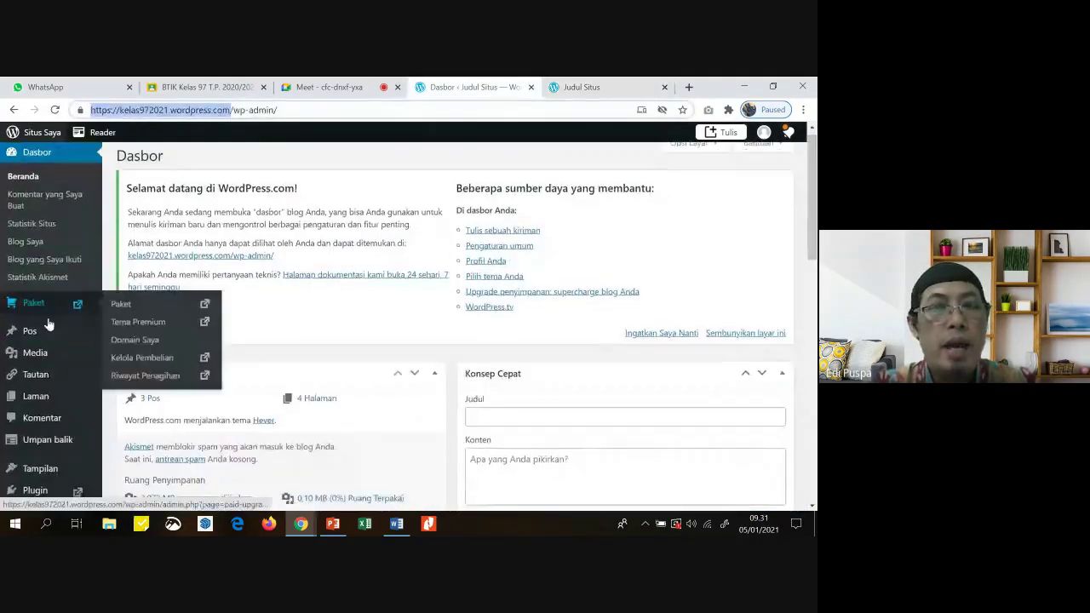
{"action": "scroll", "coordinate": [94, 341], "scroll_direction": "down", "scroll_amount": 2}
{"action": "scroll", "coordinate": [119, 349], "scroll_direction": "up", "scroll_amount": 2}
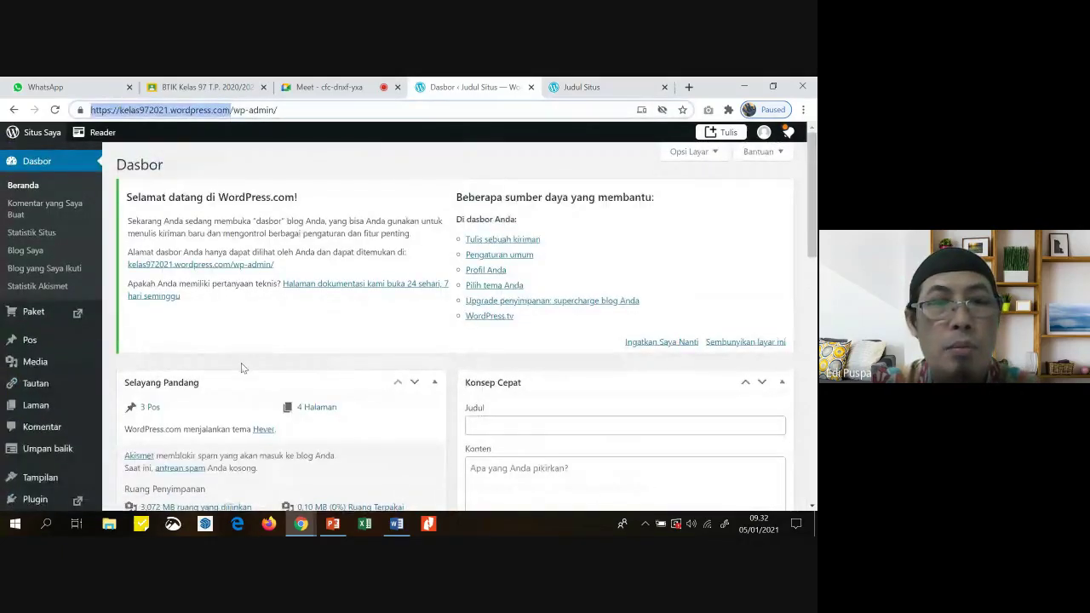
{"action": "scroll", "coordinate": [241, 365], "scroll_direction": "down", "scroll_amount": 2}
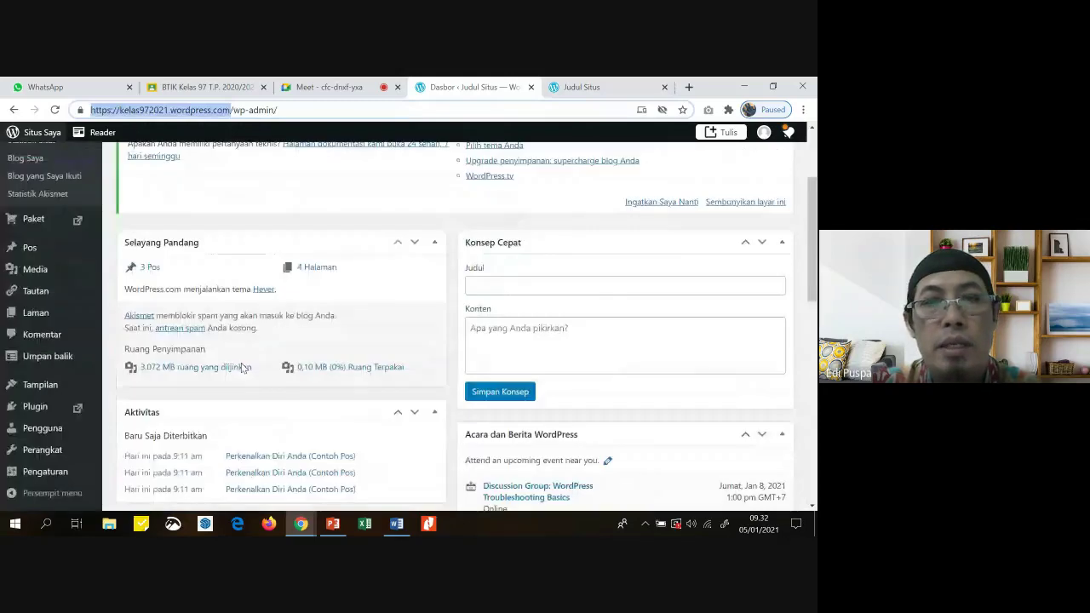
{"action": "scroll", "coordinate": [241, 368], "scroll_direction": "down", "scroll_amount": 2}
Review the homepage posts again, finishing on the kelas972021 Dasbor tab.
{"action": "left_click", "coordinate": [581, 87]}
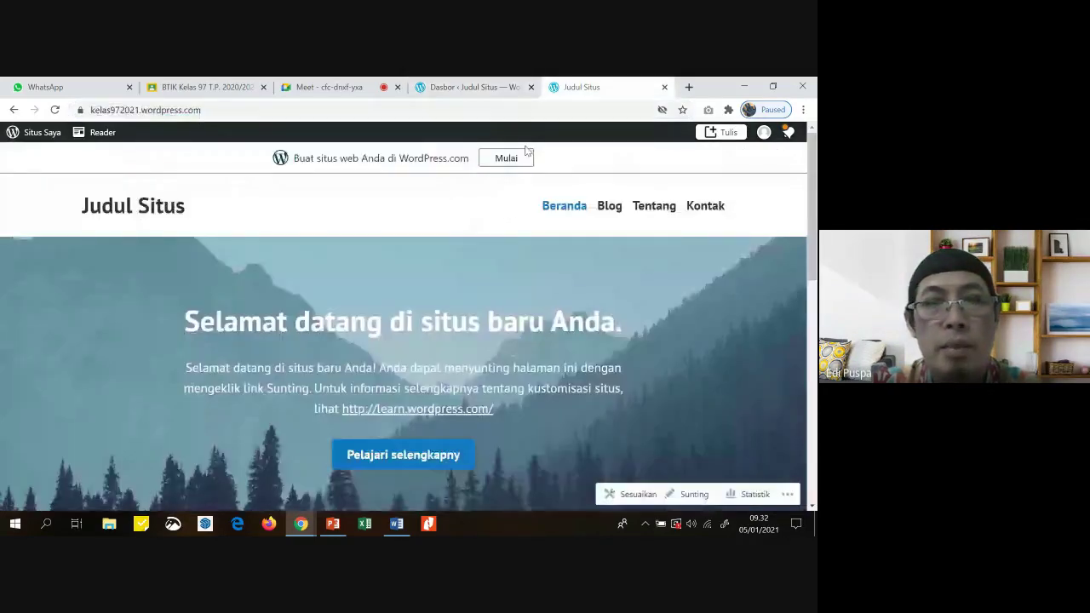
{"action": "scroll", "coordinate": [452, 297], "scroll_direction": "down", "scroll_amount": 3}
{"action": "scroll", "coordinate": [338, 286], "scroll_direction": "up", "scroll_amount": 3}
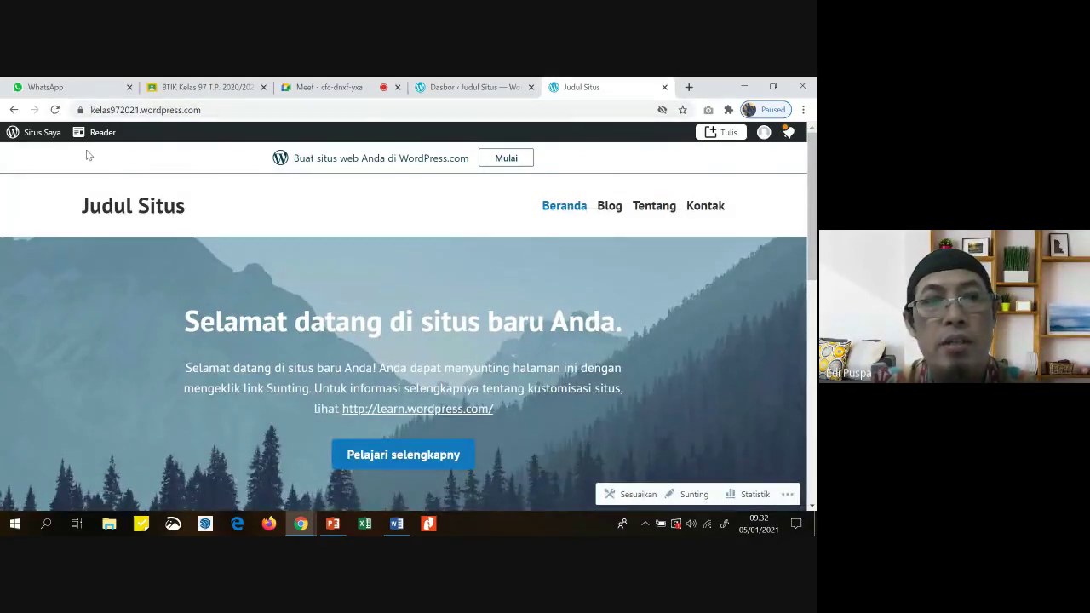
{"action": "left_click", "coordinate": [449, 88]}
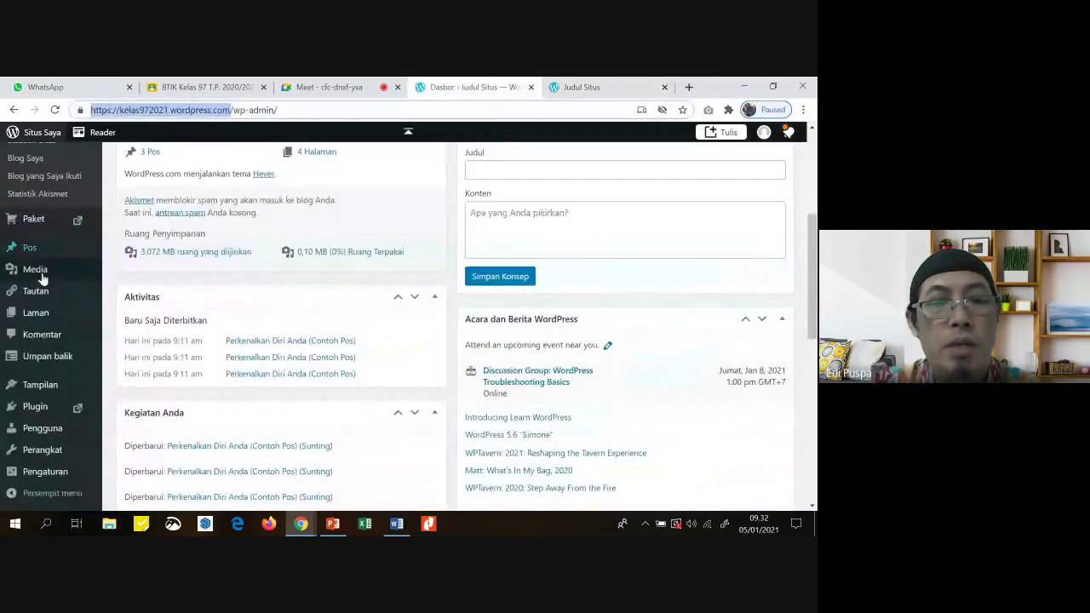
{"action": "left_click", "coordinate": [573, 88]}
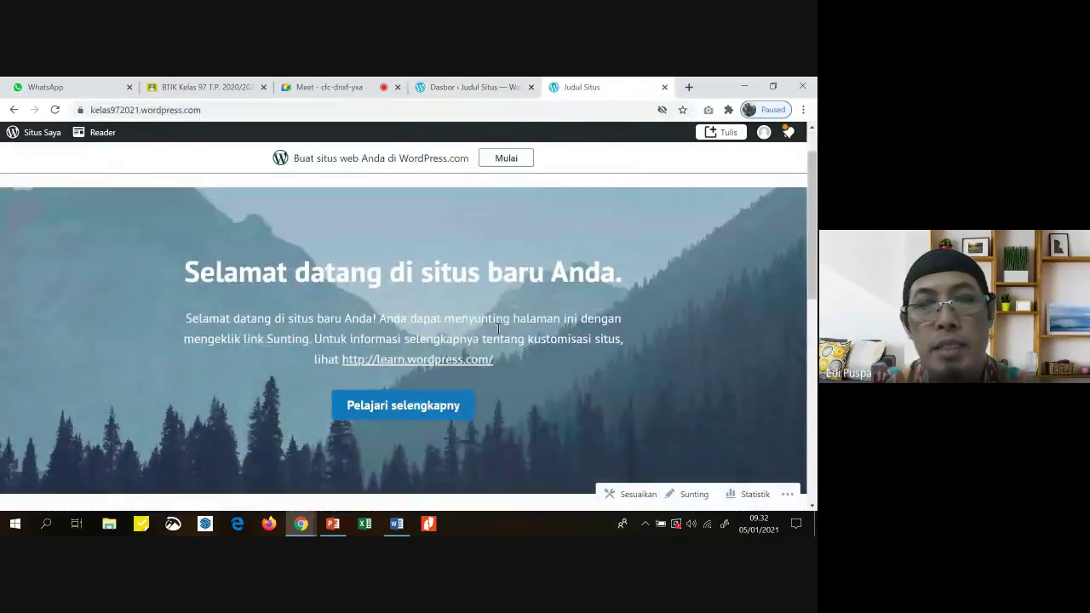
{"action": "scroll", "coordinate": [498, 328], "scroll_direction": "up", "scroll_amount": 1}
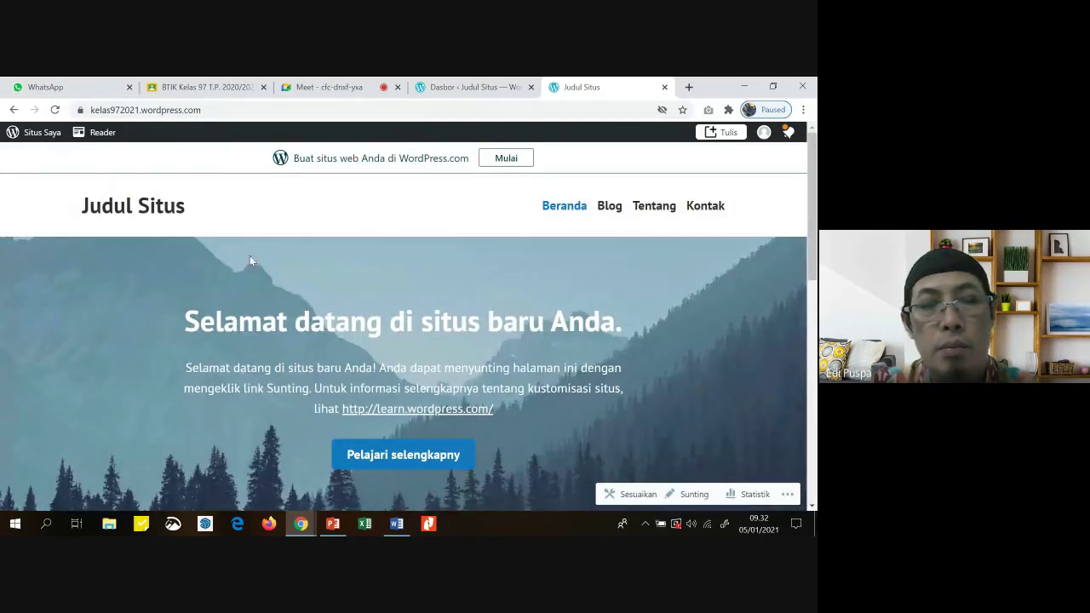
{"action": "scroll", "coordinate": [465, 293], "scroll_direction": "down", "scroll_amount": 3}
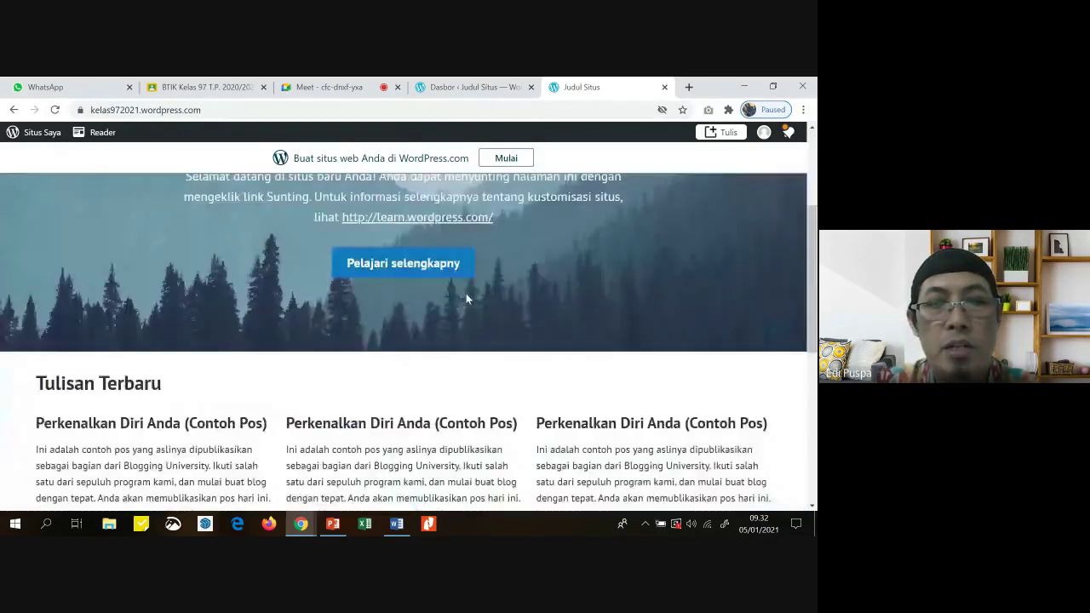
{"action": "scroll", "coordinate": [466, 293], "scroll_direction": "up", "scroll_amount": 1}
{"action": "scroll", "coordinate": [466, 294], "scroll_direction": "up", "scroll_amount": 1}
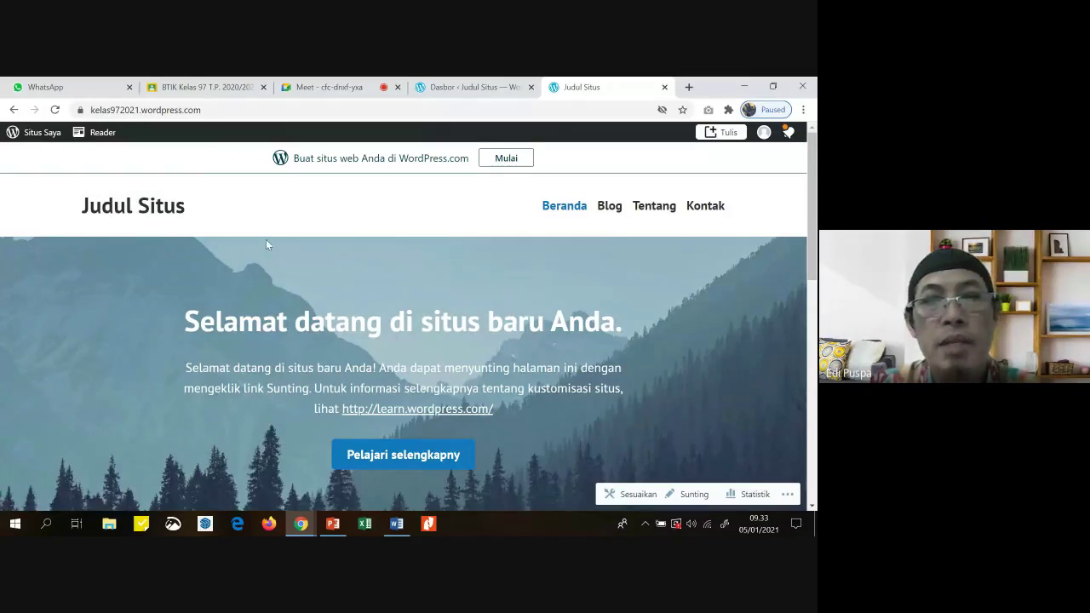
{"action": "left_click", "coordinate": [479, 88]}
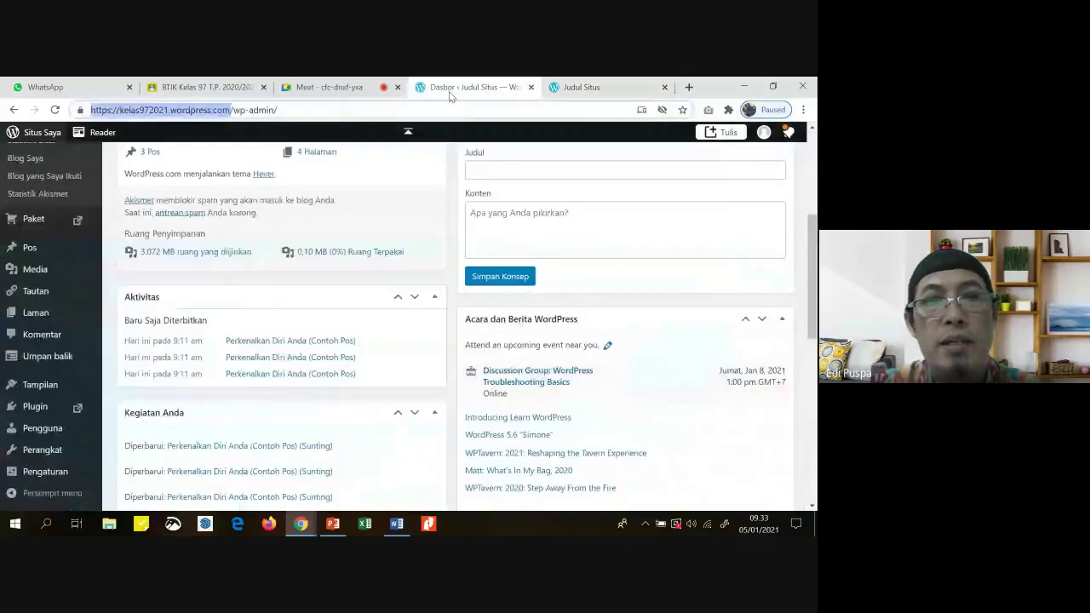
{"action": "left_click", "coordinate": [582, 87]}
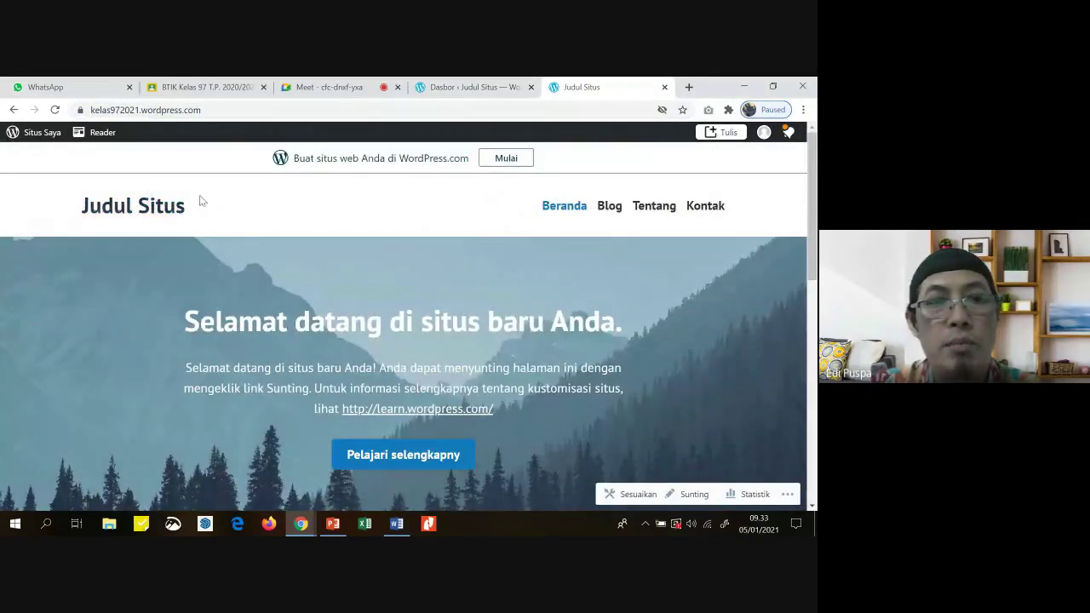
{"action": "left_click", "coordinate": [460, 88]}
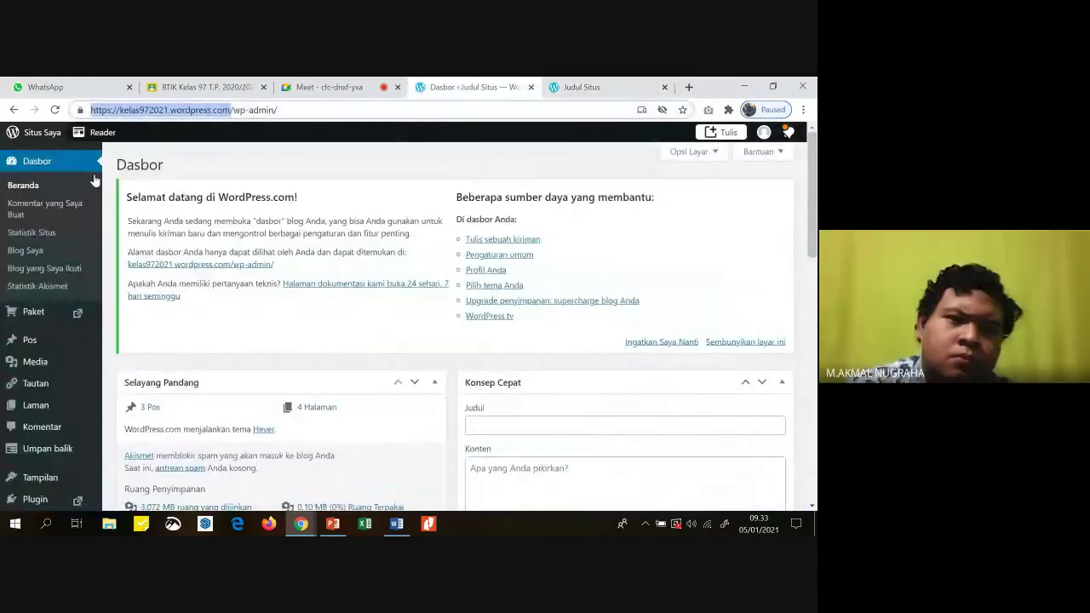
Open Pengaturan > Umum from the admin sidebar.
{"action": "mouse_move", "coordinate": [72, 354]}
{"action": "scroll", "coordinate": [72, 355], "scroll_direction": "down", "scroll_amount": 2}
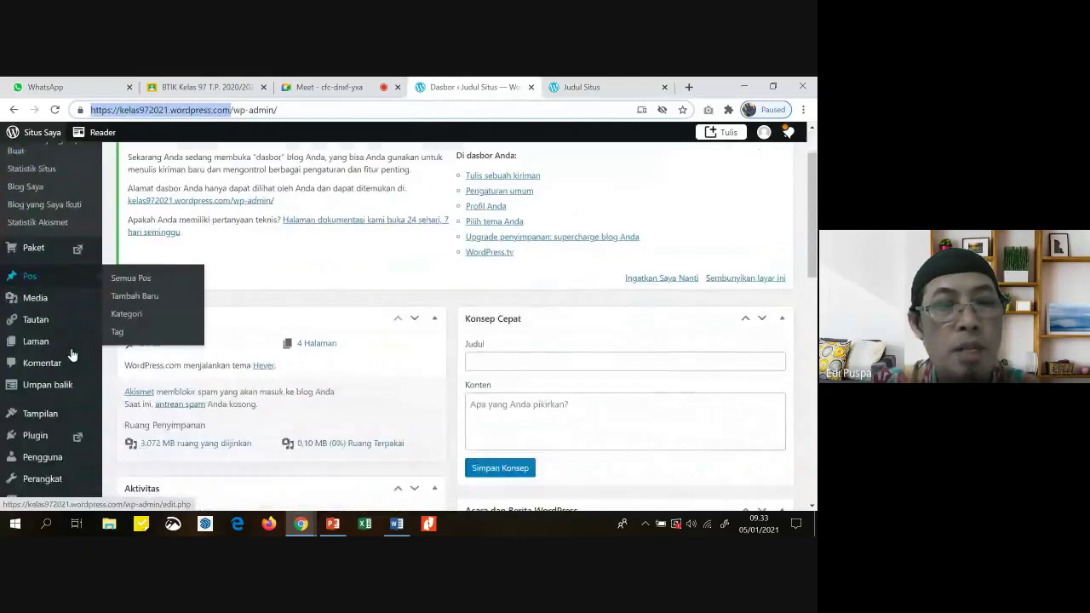
{"action": "scroll", "coordinate": [72, 354], "scroll_direction": "down", "scroll_amount": 4}
{"action": "mouse_move", "coordinate": [48, 477]}
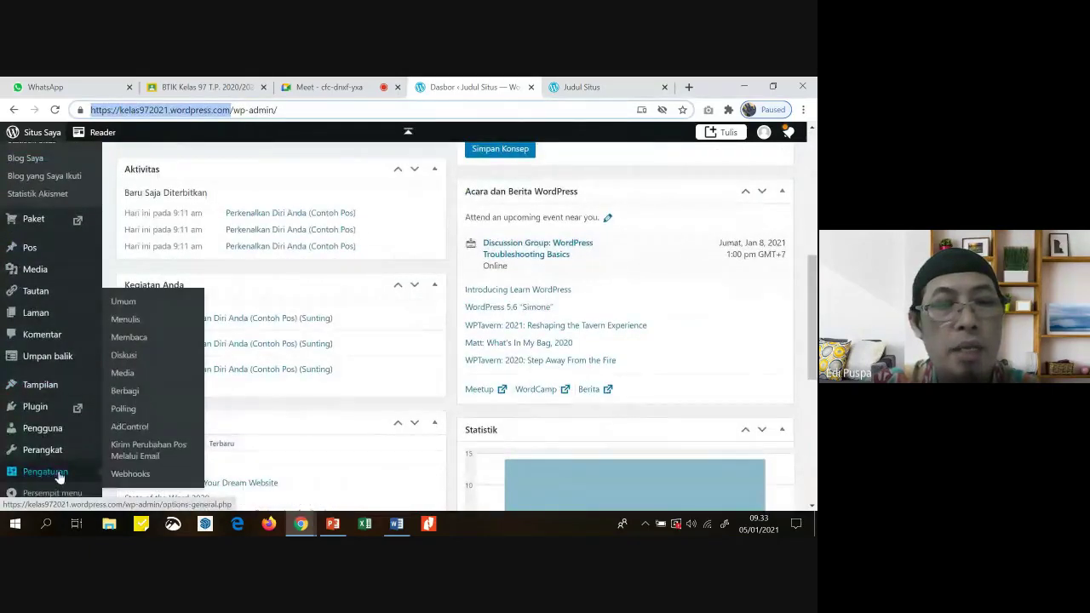
{"action": "left_click", "coordinate": [123, 303]}
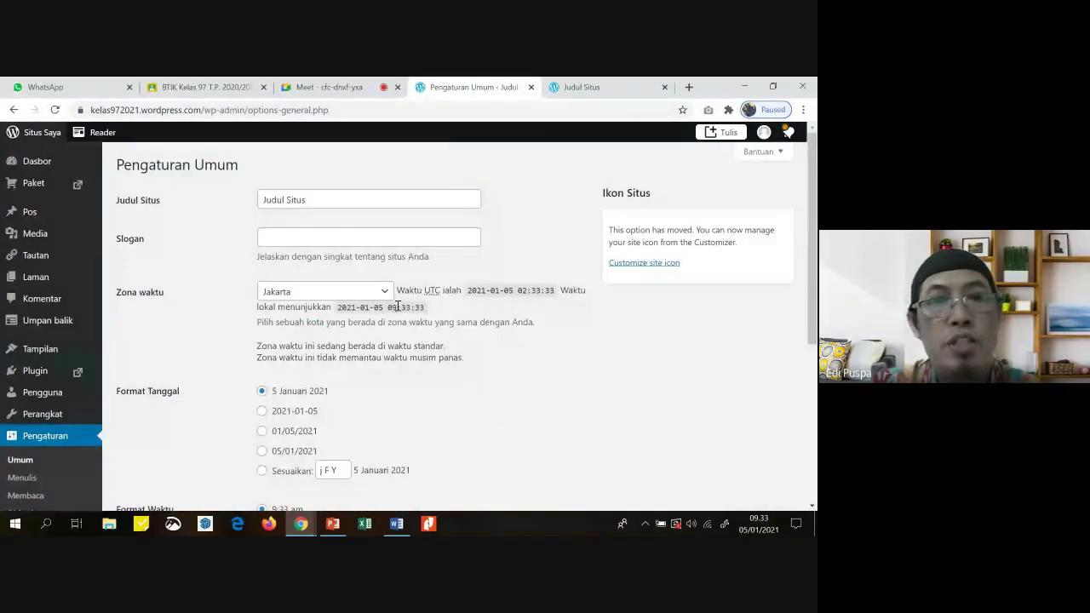
Replace the site title 'Judul Situs' with 'Blog Kelas 97' and save the changes.
{"action": "left_click", "coordinate": [335, 199]}
{"action": "key", "text": "BackSpace"}
{"action": "key", "text": "BackSpace"}
{"action": "key", "text": "BackSpace"}
{"action": "key", "text": "BackSpace"}
{"action": "key", "text": "BackSpace"}
{"action": "key", "text": "BackSpace"}
{"action": "key", "text": "BackSpace"}
{"action": "key", "text": "BackSpace"}
{"action": "key", "text": "BackSpace"}
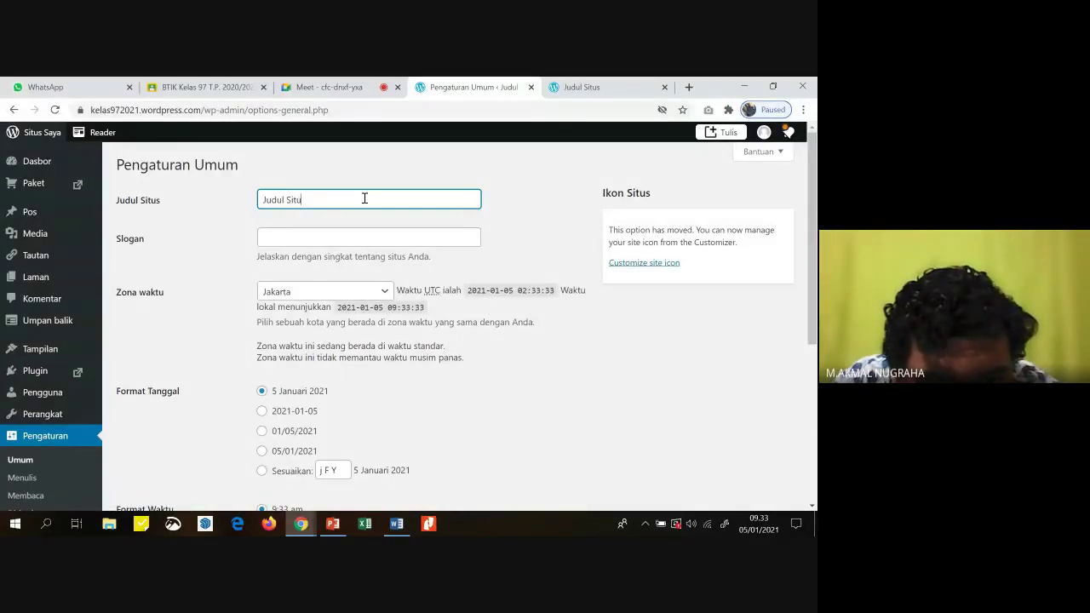
{"action": "key", "text": "BackSpace"}
{"action": "key", "text": "BackSpace"}
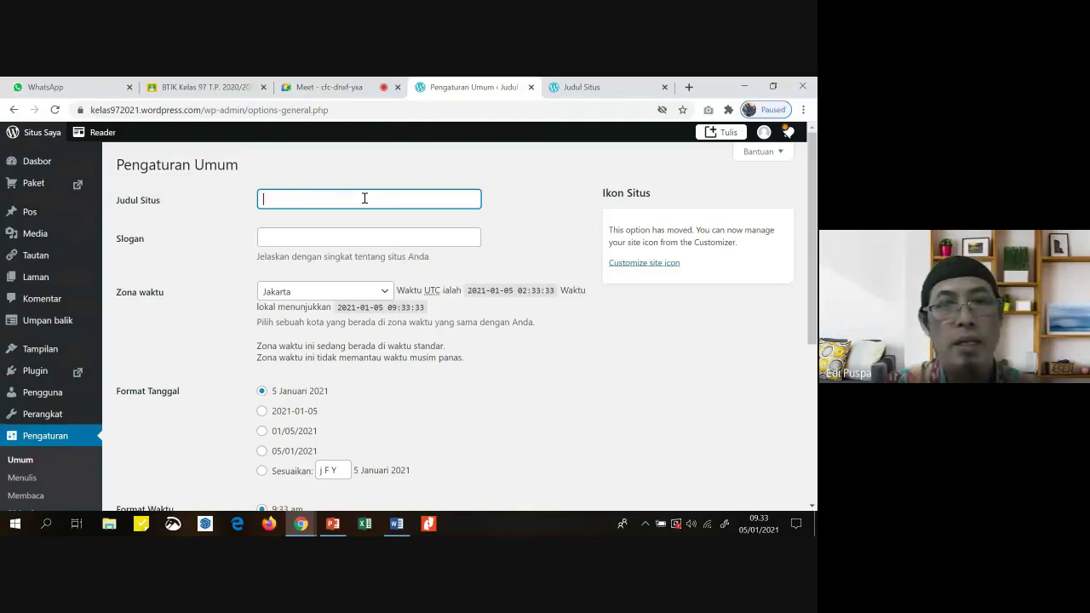
{"action": "type", "text": "Blog"}
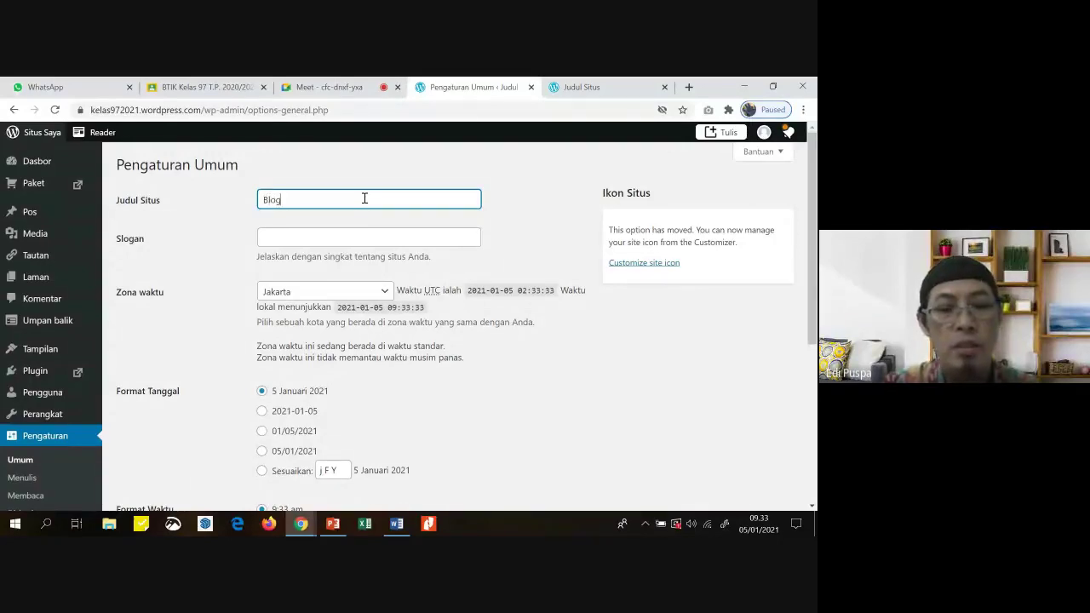
{"action": "type", "text": " Kelas 97"}
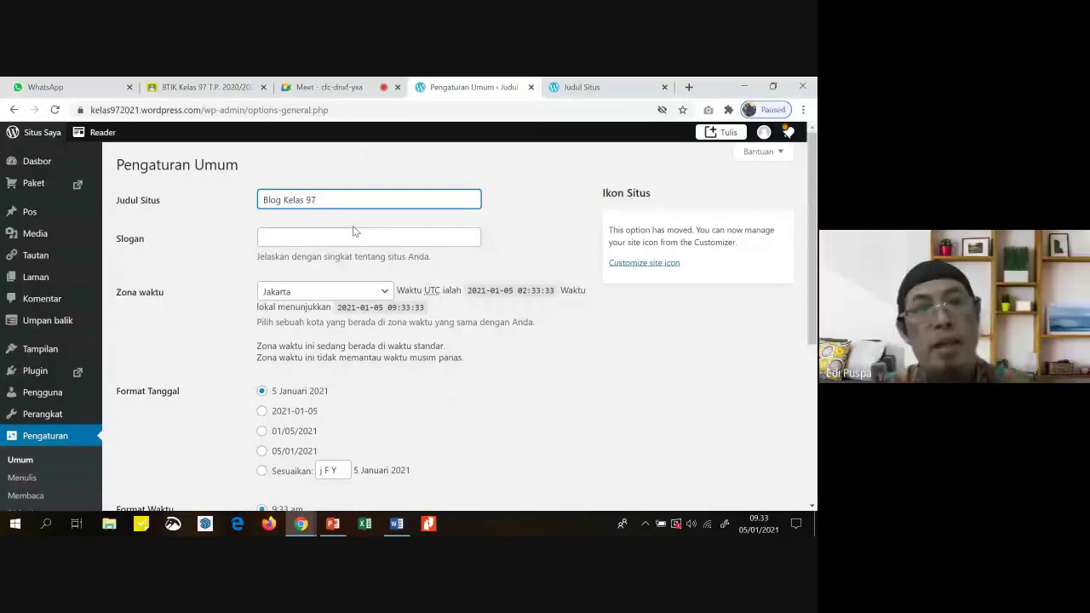
{"action": "left_click", "coordinate": [299, 237]}
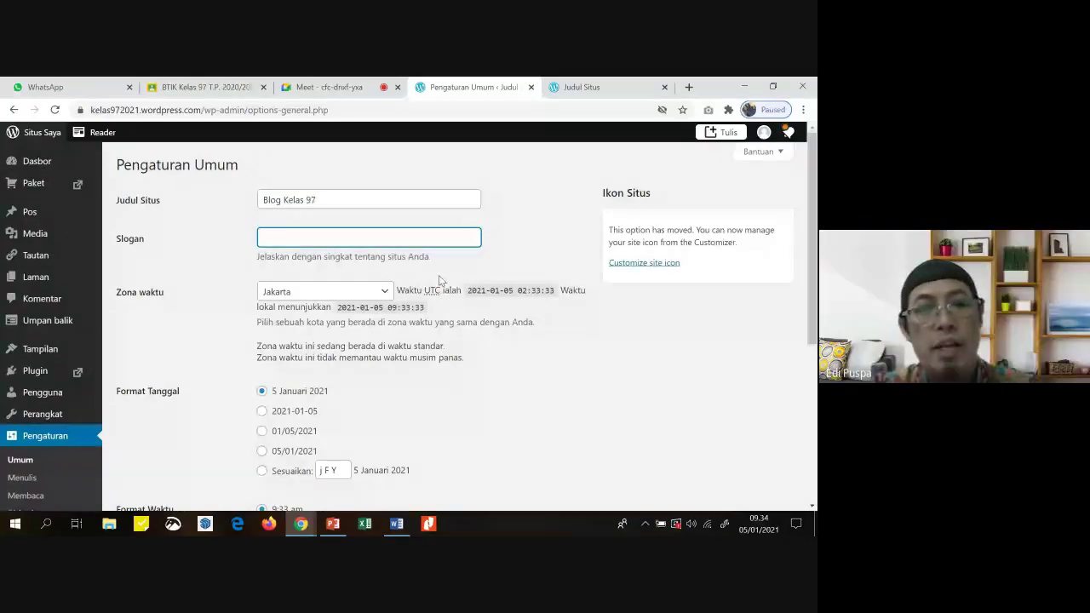
{"action": "scroll", "coordinate": [440, 281], "scroll_direction": "down", "scroll_amount": 5}
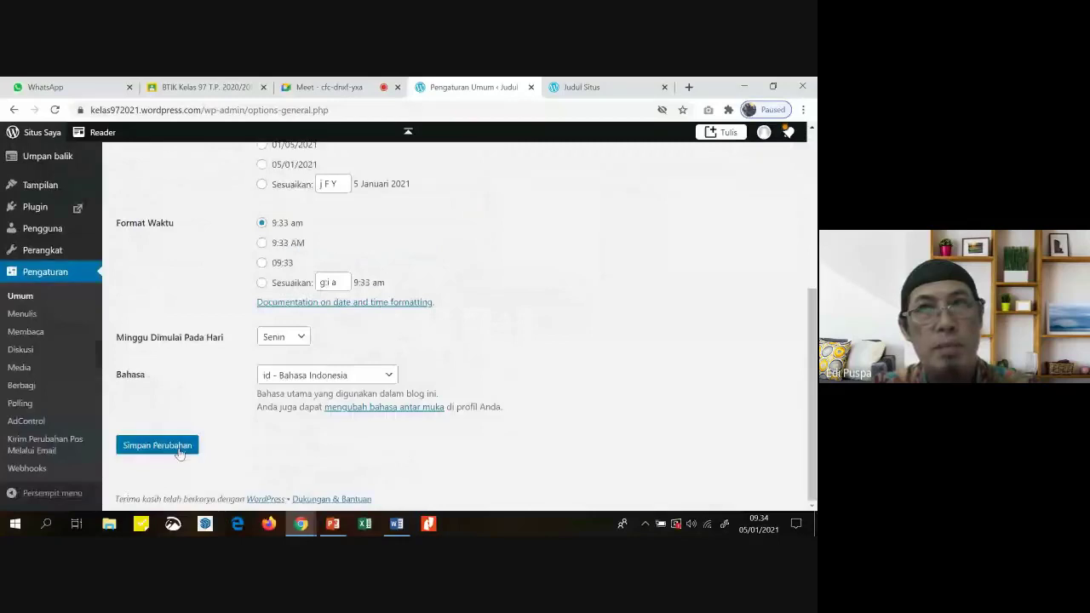
{"action": "left_click", "coordinate": [178, 445]}
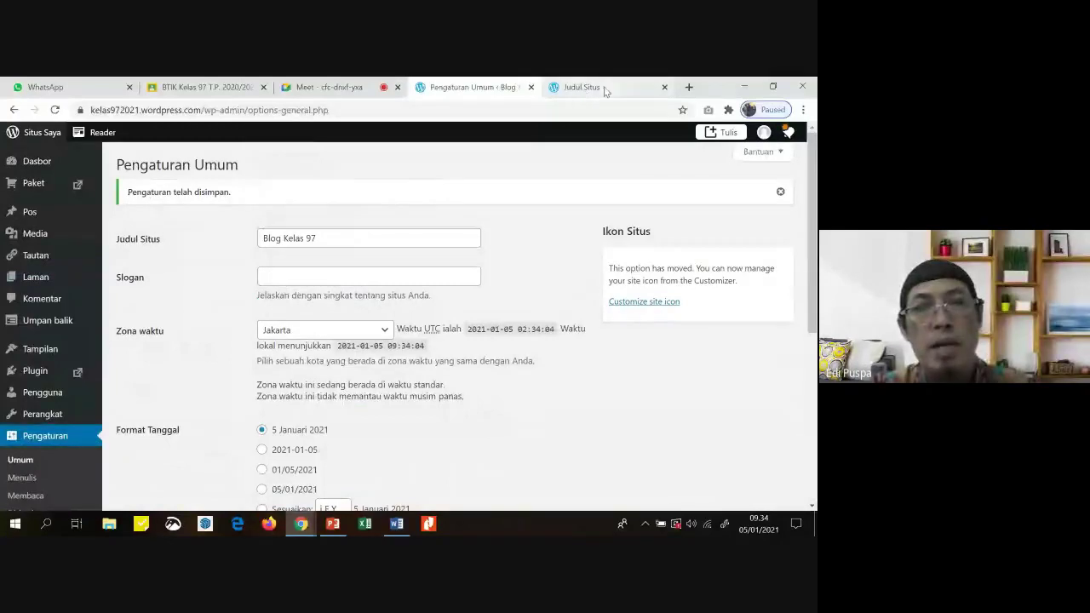
{"action": "left_click", "coordinate": [605, 91]}
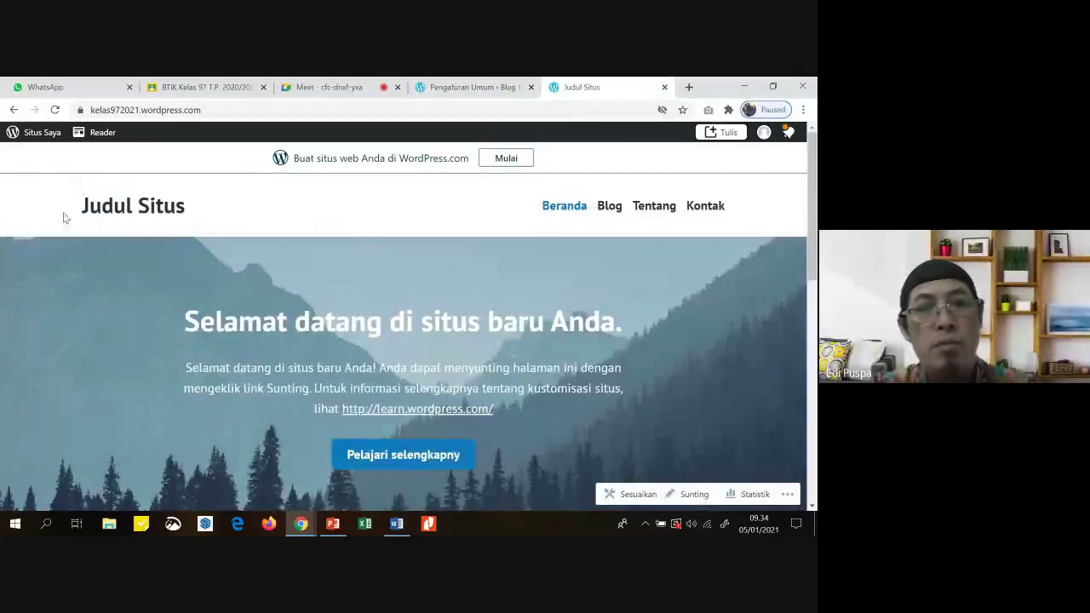
Reload the homepage to show 'Blog Kelas 97', then go back to the general settings tab.
{"action": "left_click", "coordinate": [56, 111]}
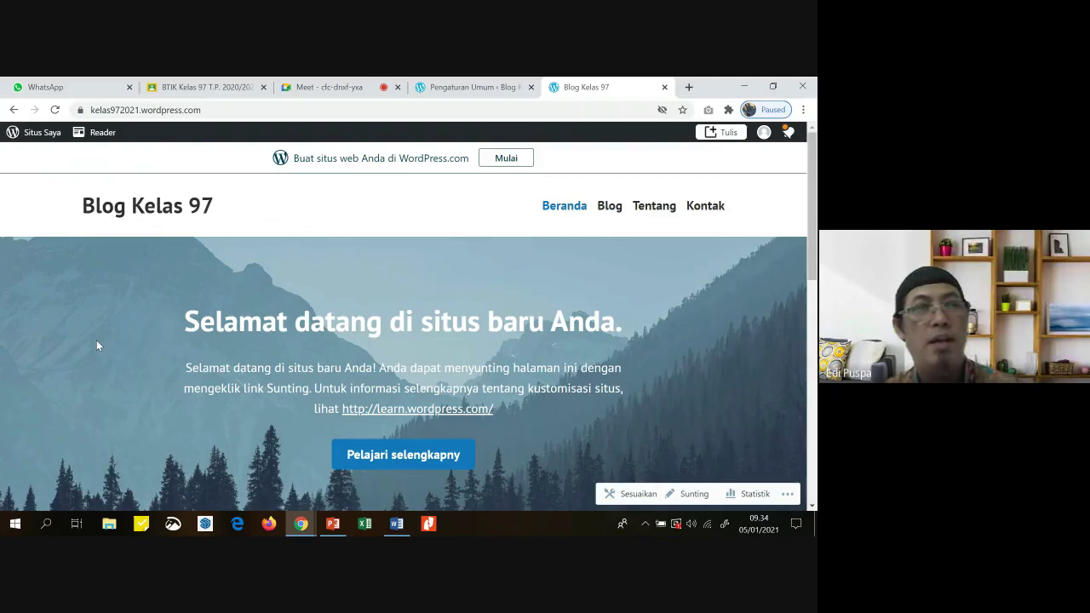
{"action": "left_click", "coordinate": [475, 86]}
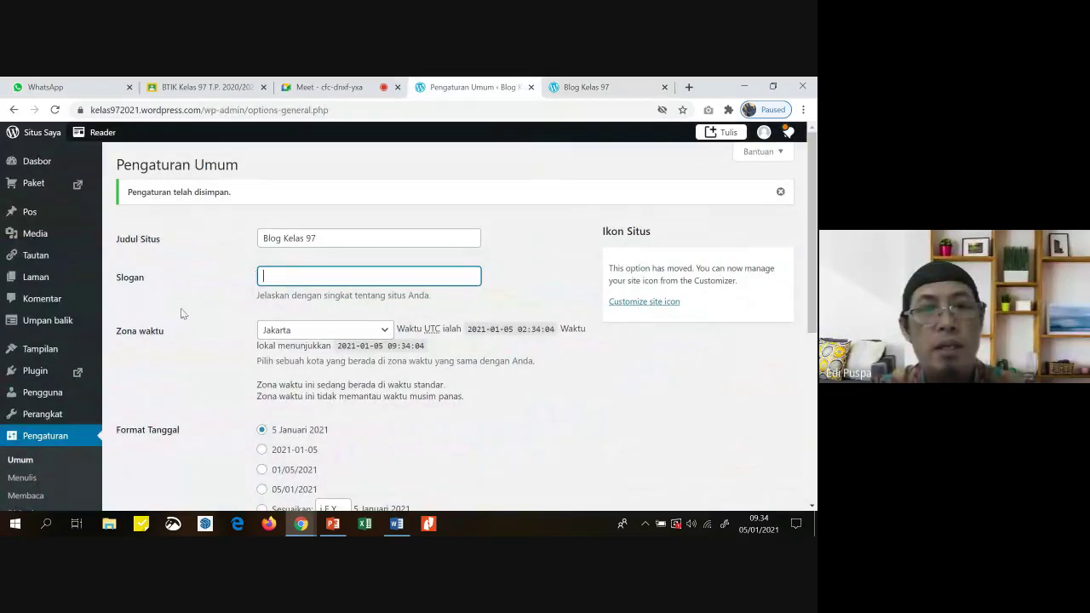
Enter 'Di sini senang di sana senang' in the Slogan field, correcting the typos.
{"action": "type", "text": "Di si"}
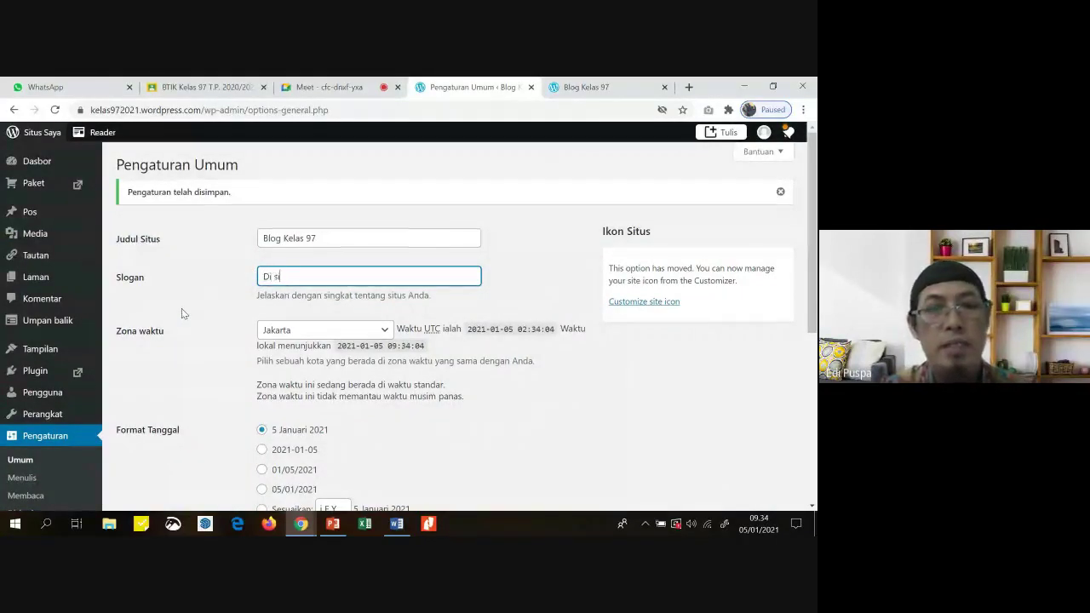
{"action": "type", "text": "ni senang di sana senang"}
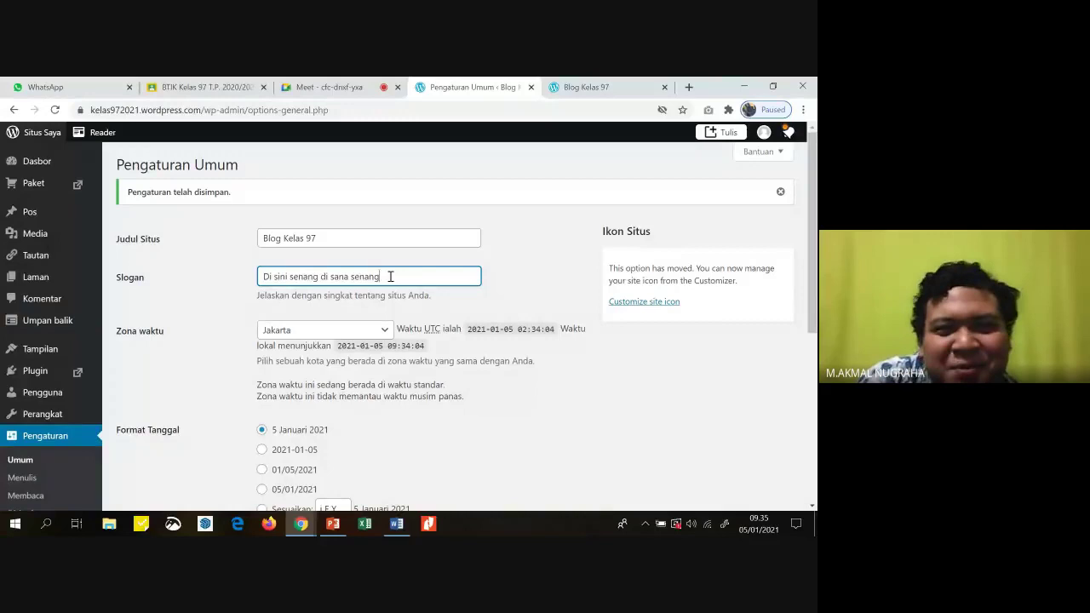
{"action": "type", "text": "."}
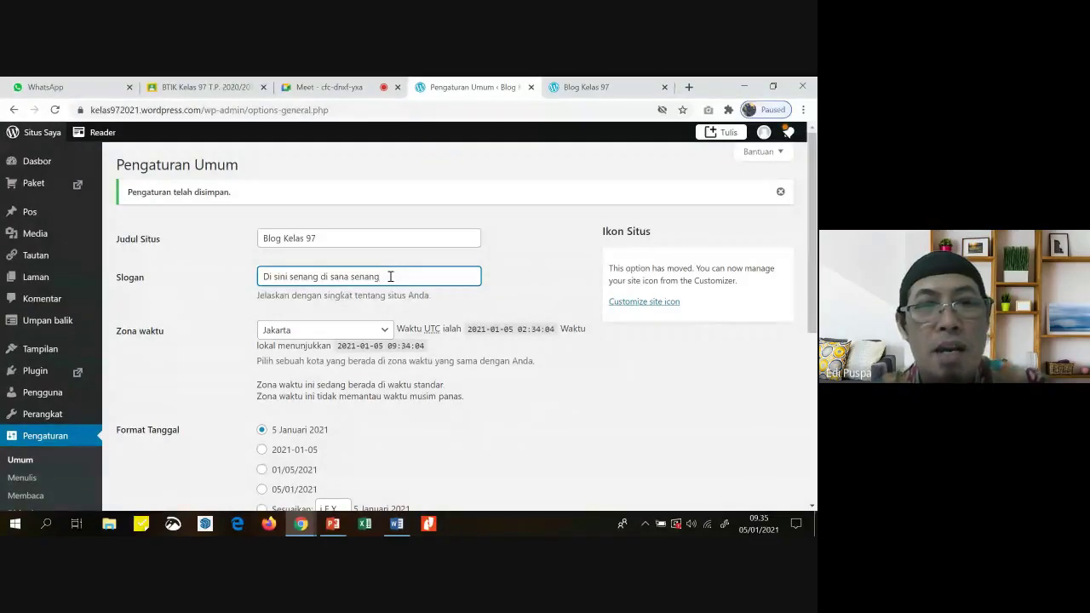
{"action": "key", "text": "BackSpace"}
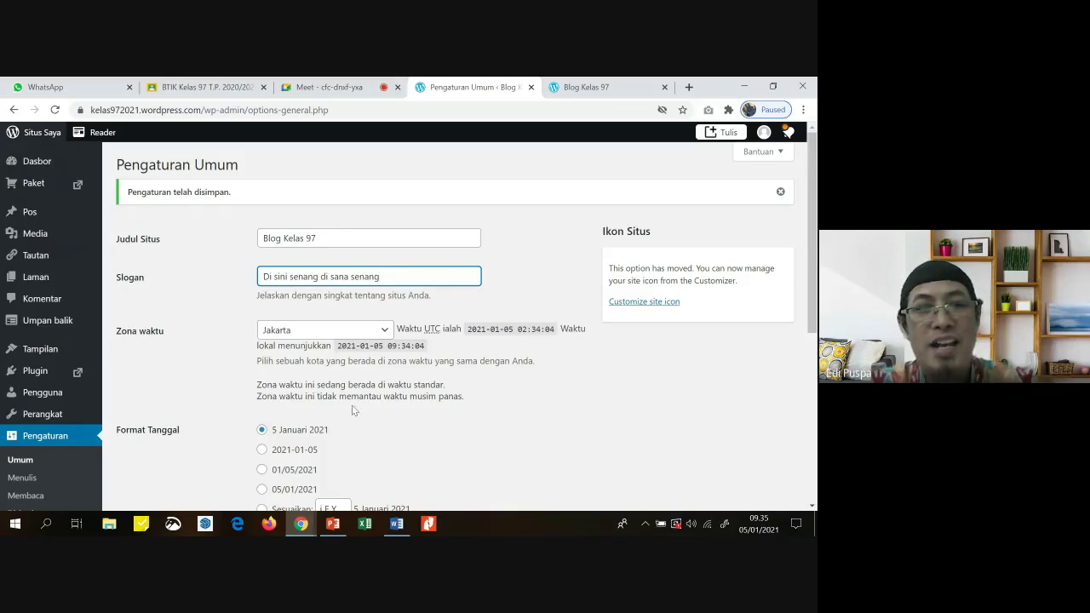
Save the general settings with Simpan Perubahan.
{"action": "scroll", "coordinate": [279, 411], "scroll_direction": "down", "scroll_amount": 3}
{"action": "scroll", "coordinate": [213, 409], "scroll_direction": "down", "scroll_amount": 4}
{"action": "left_click", "coordinate": [169, 445]}
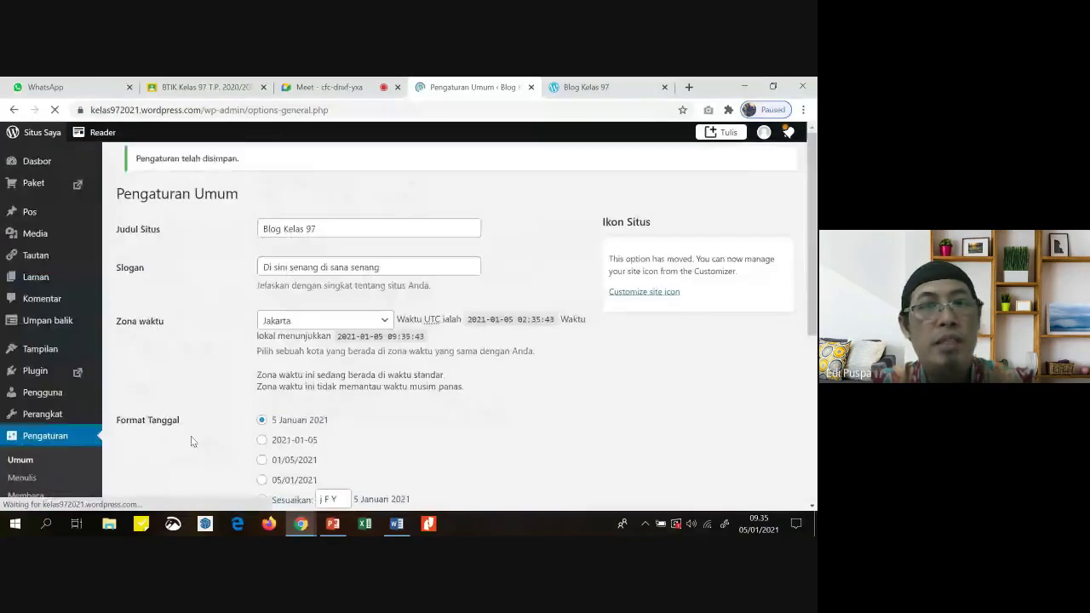
Reload the Blog Kelas 97 homepage to see the new tagline, then return to Pengaturan Umum.
{"action": "left_click", "coordinate": [563, 89]}
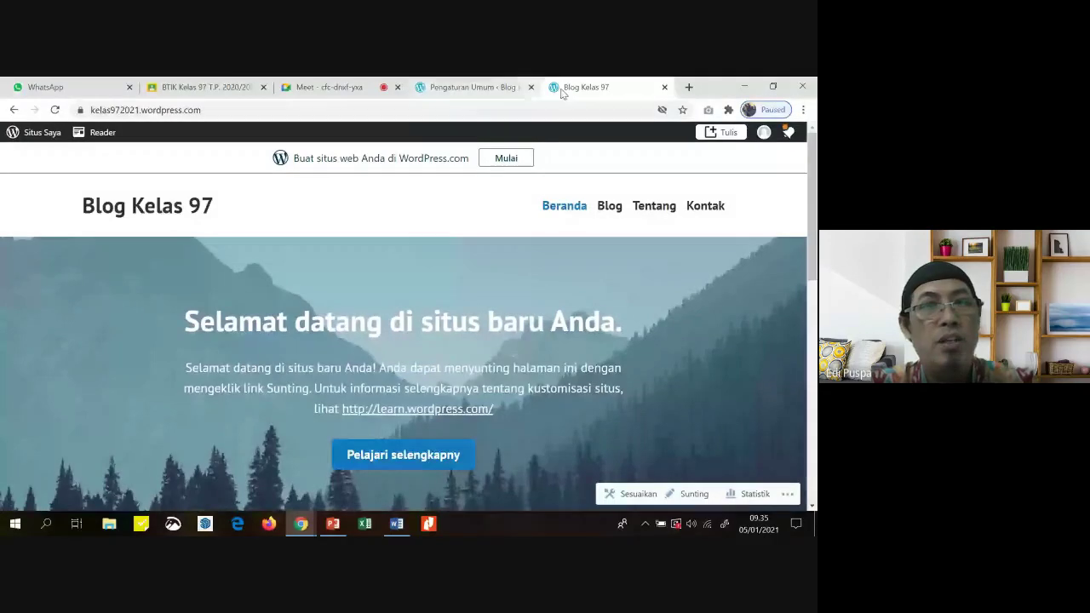
{"action": "left_click", "coordinate": [54, 110]}
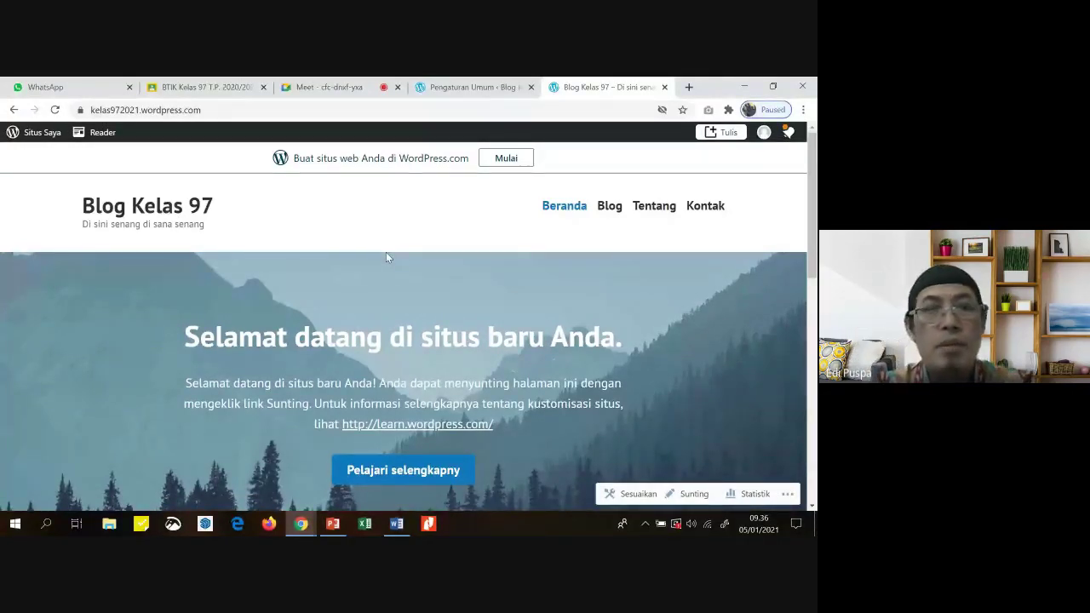
{"action": "left_click", "coordinate": [478, 88]}
Replace the Slogan with 'SMP Negeri 3 Batam', save, and switch to the blog homepage tab.
{"action": "left_click_drag", "start_coordinate": [379, 277], "coordinate": [226, 283]}
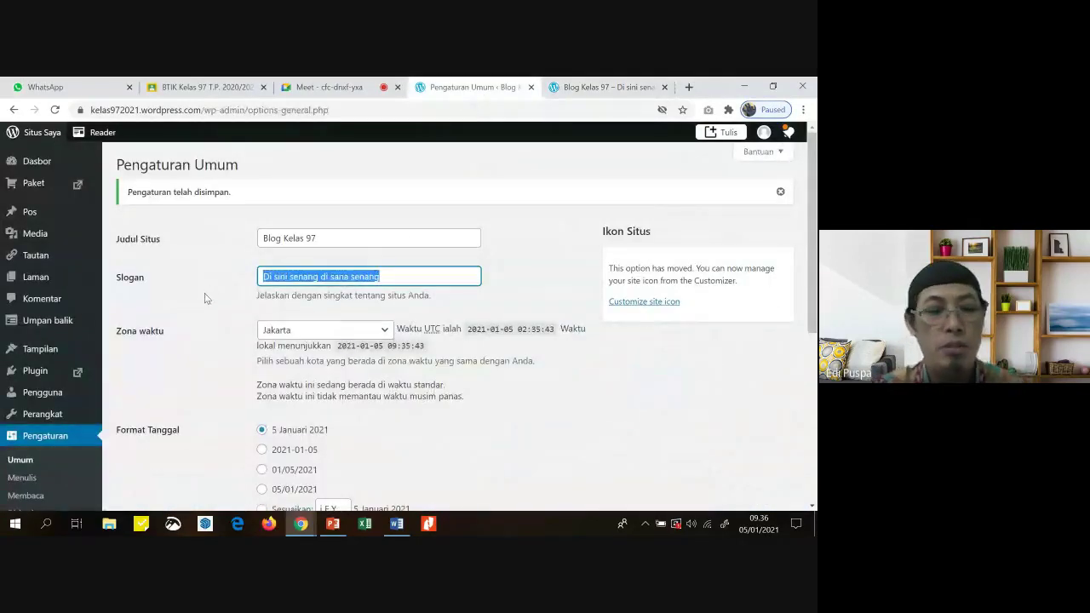
{"action": "type", "text": "SMP Ne"}
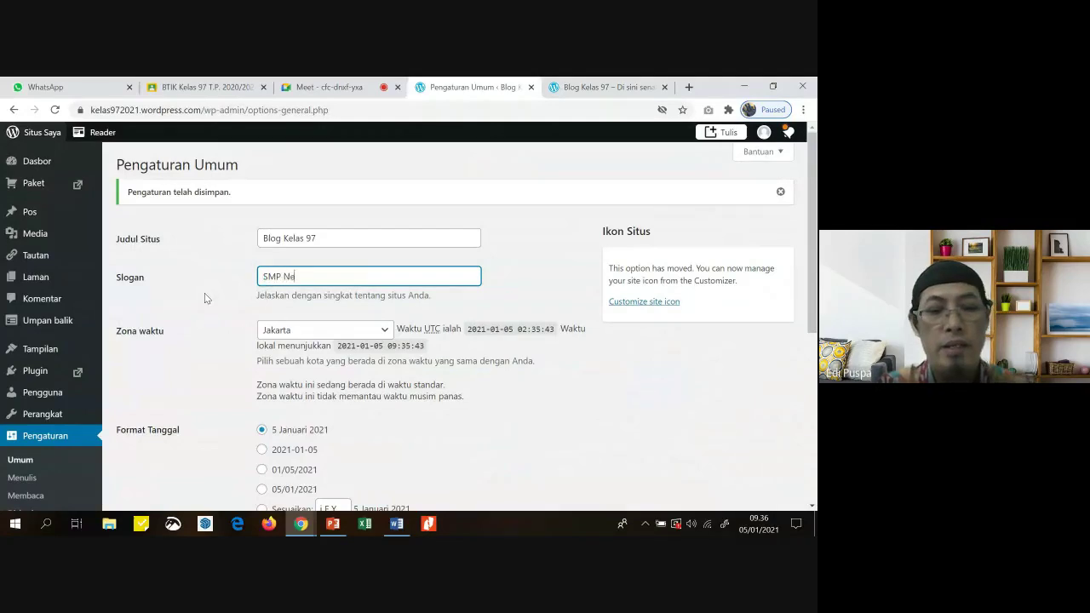
{"action": "type", "text": "geri 3 Batam"}
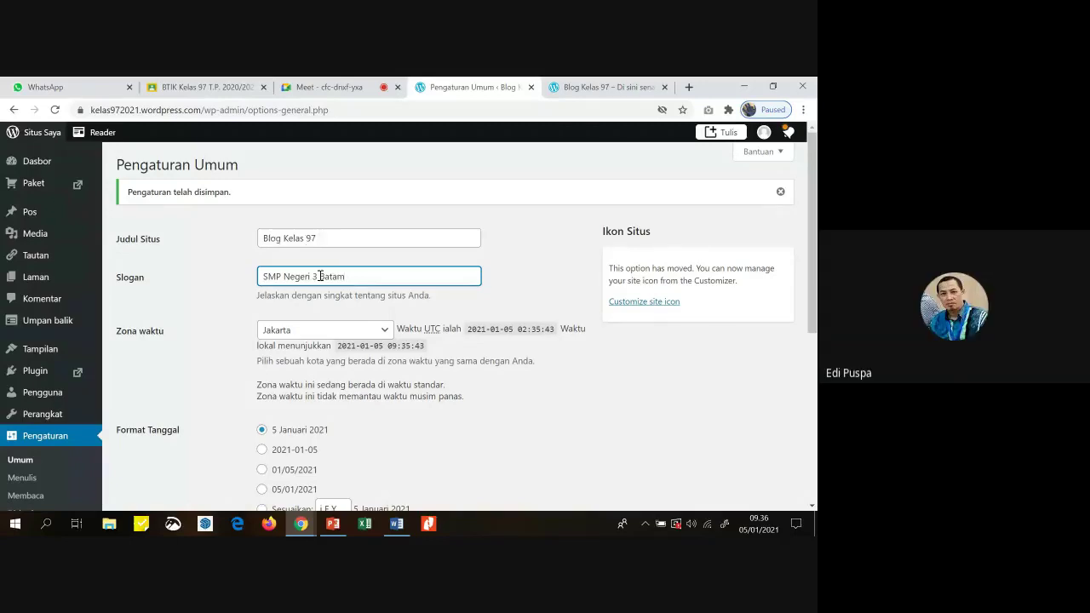
{"action": "scroll", "coordinate": [185, 449], "scroll_direction": "down", "scroll_amount": 5}
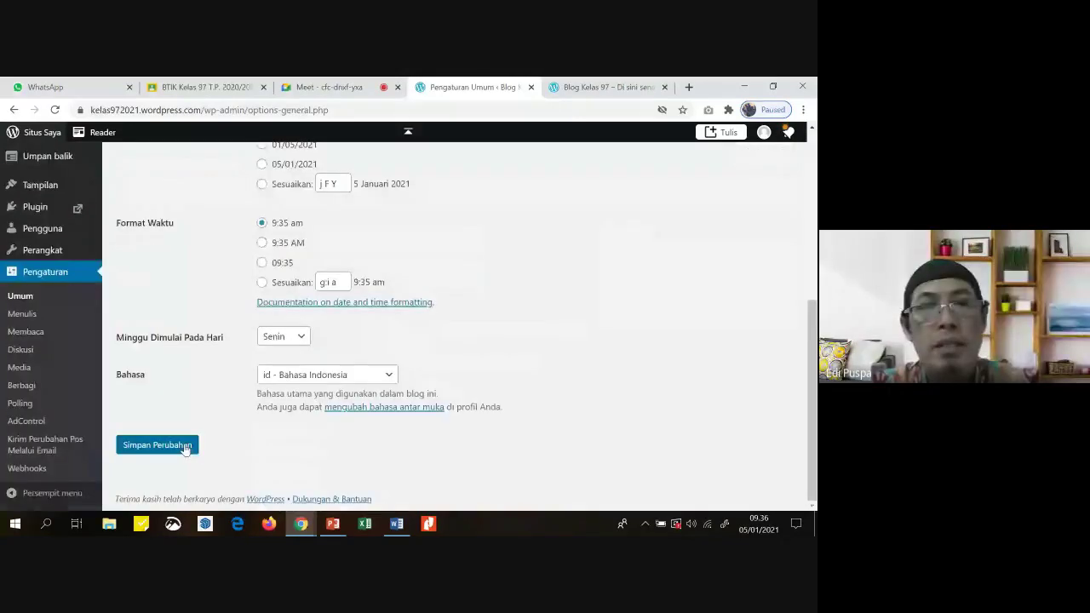
{"action": "left_click", "coordinate": [186, 446]}
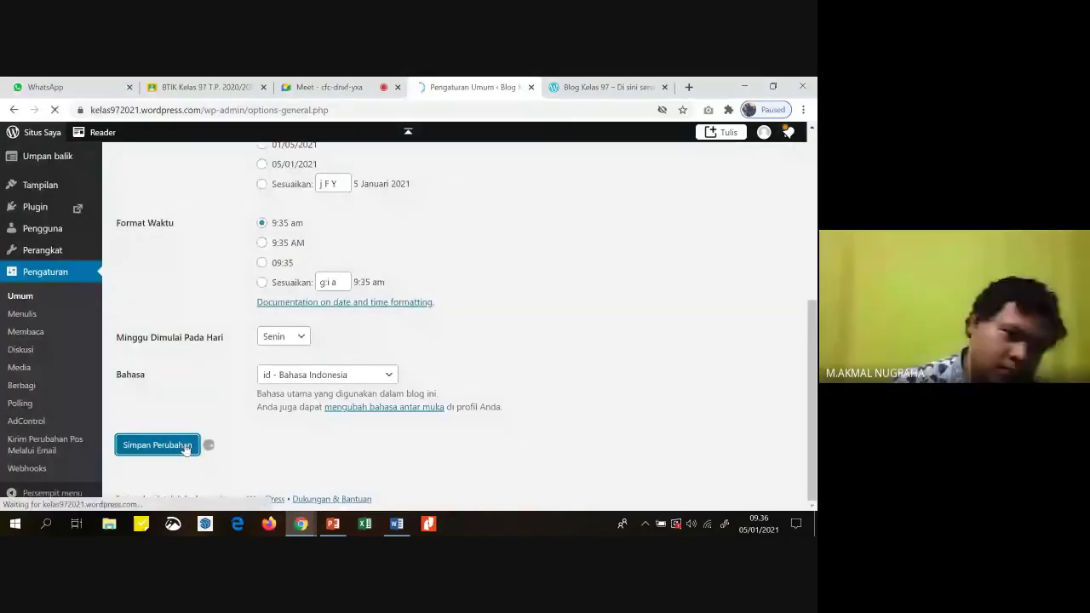
{"action": "left_click", "coordinate": [577, 92]}
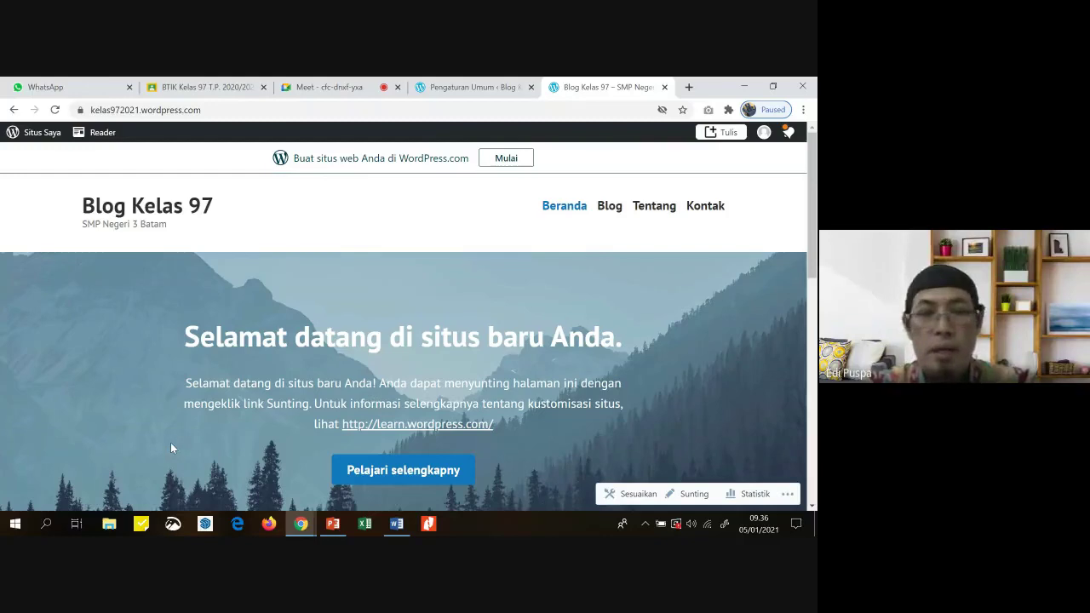
Bring up the GOBLOG PowerPoint presentation from the taskbar.
{"action": "left_click", "coordinate": [333, 524]}
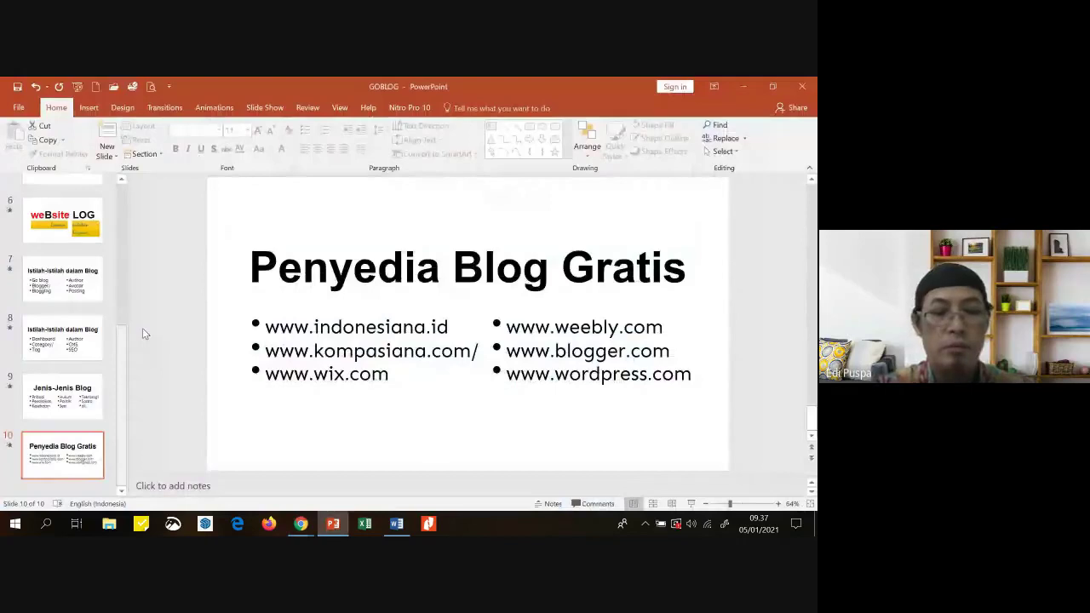
Create a new blank presentation and title its first slide 'TUGAS 01 PERTEMUAN 01'.
{"action": "key", "text": "ctrl+n"}
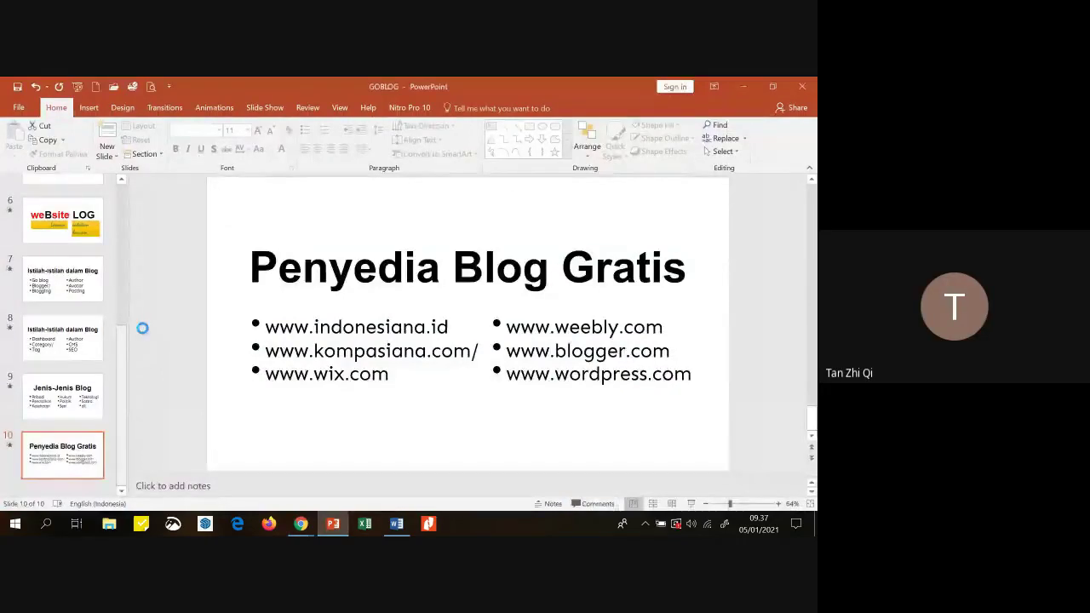
{"action": "left_click", "coordinate": [494, 314]}
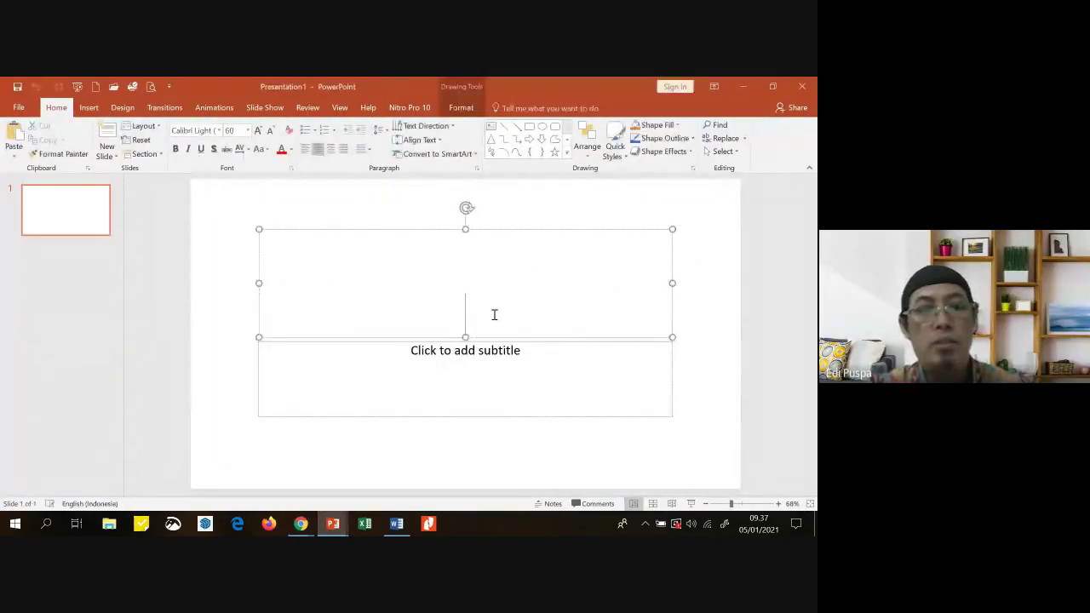
{"action": "type", "text": "TUGAS"}
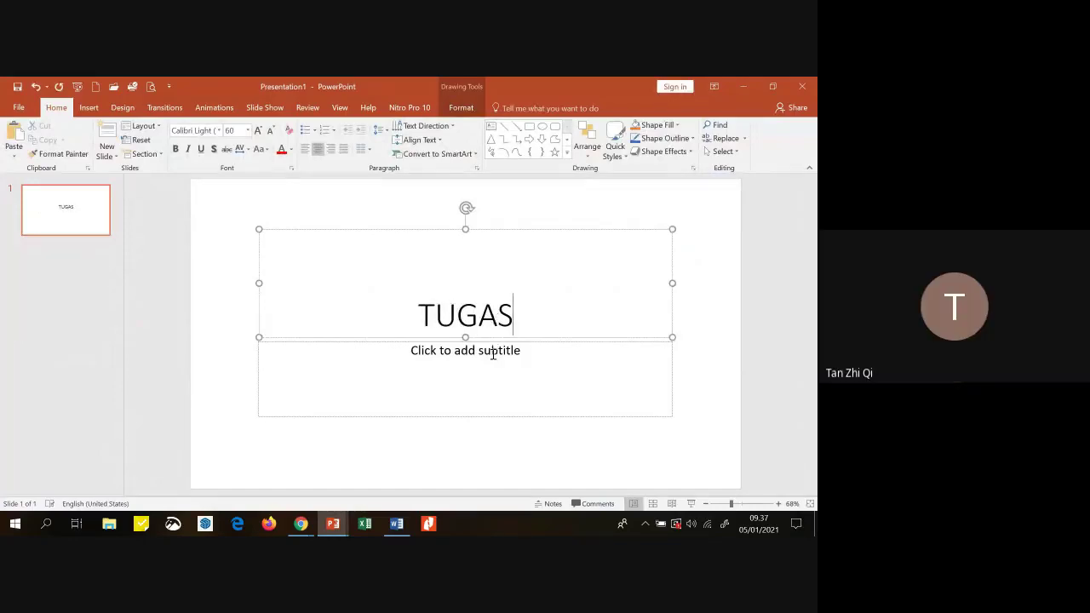
{"action": "left_click", "coordinate": [492, 354]}
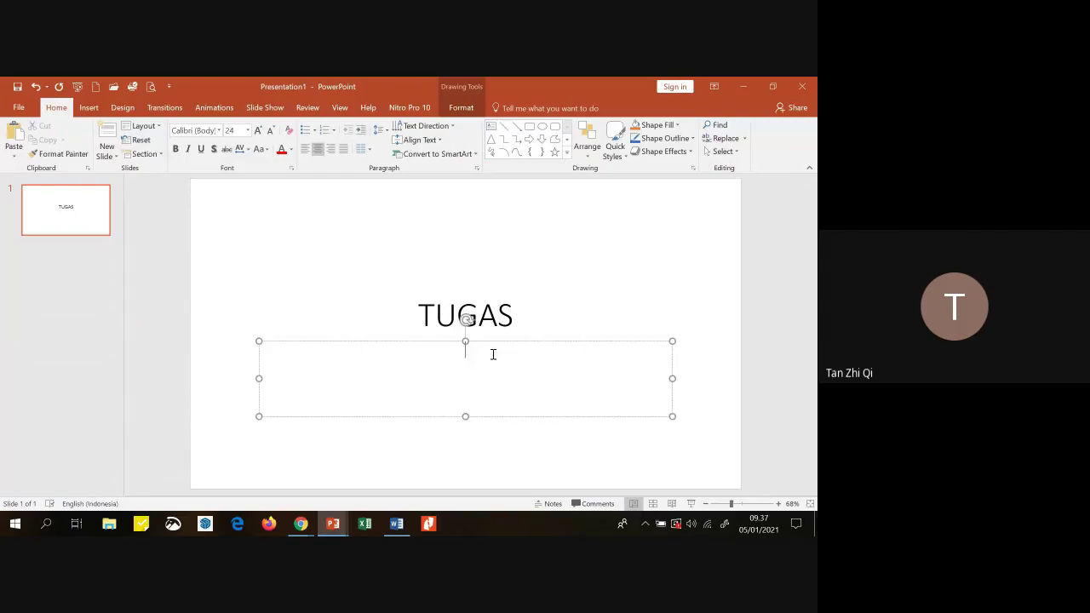
{"action": "left_click", "coordinate": [549, 314]}
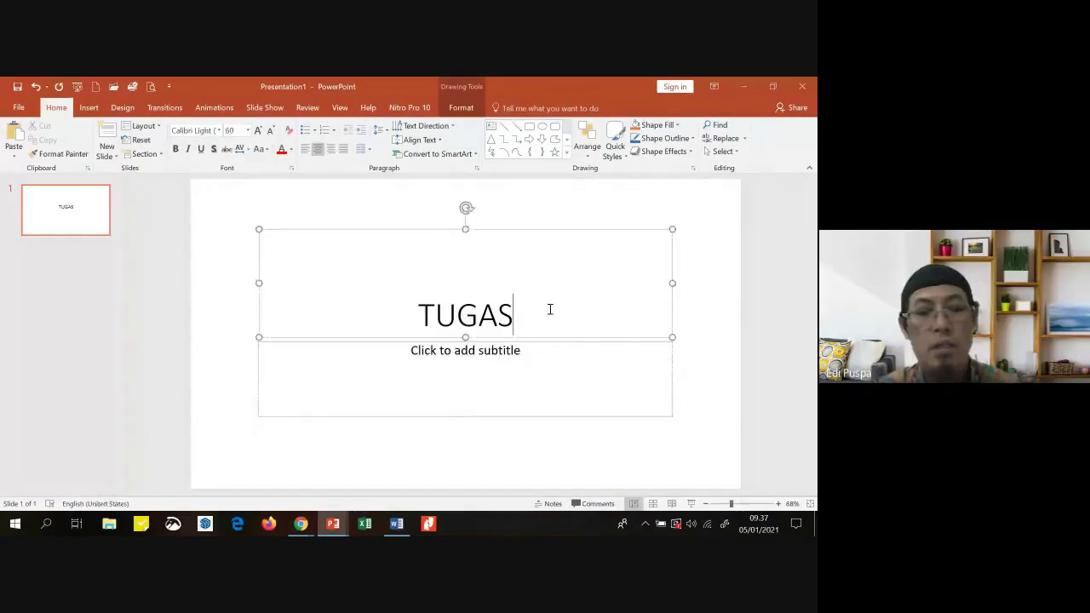
{"action": "type", "text": "0"}
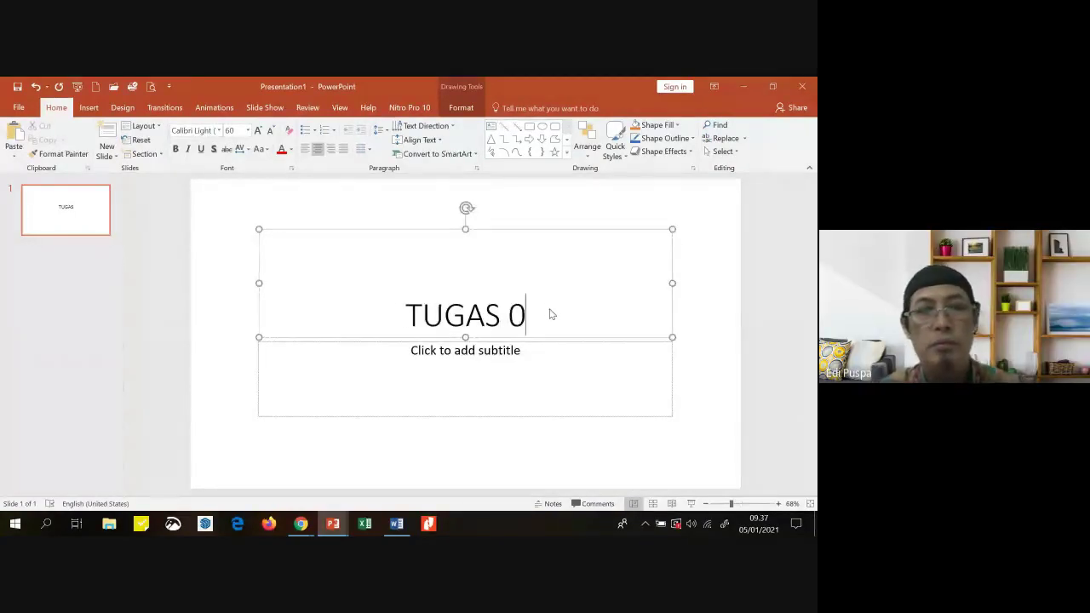
{"action": "type", "text": "1 p"}
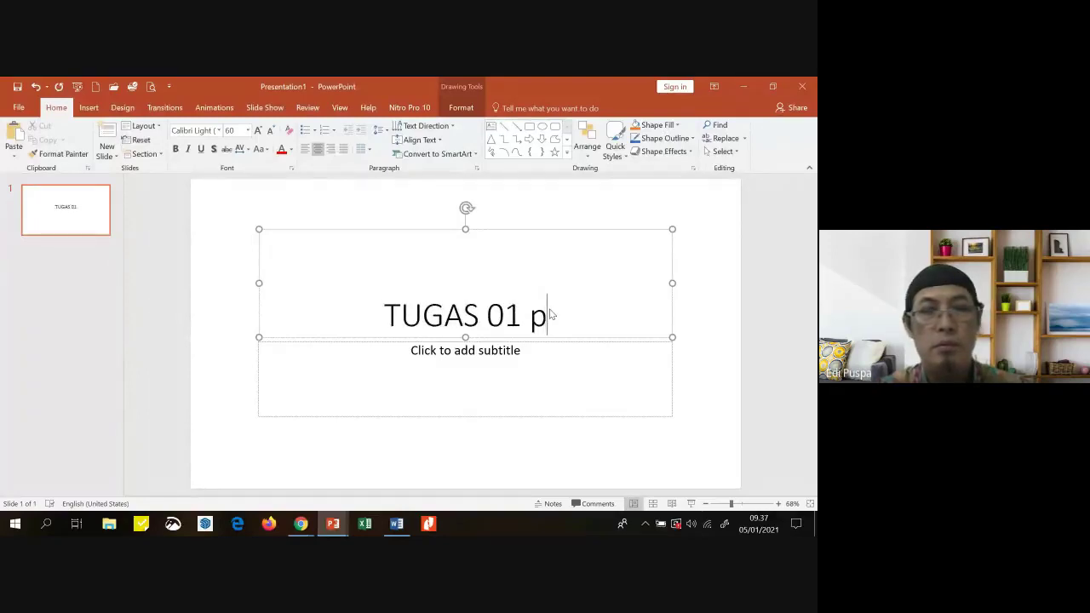
{"action": "key", "text": "BackSpace"}
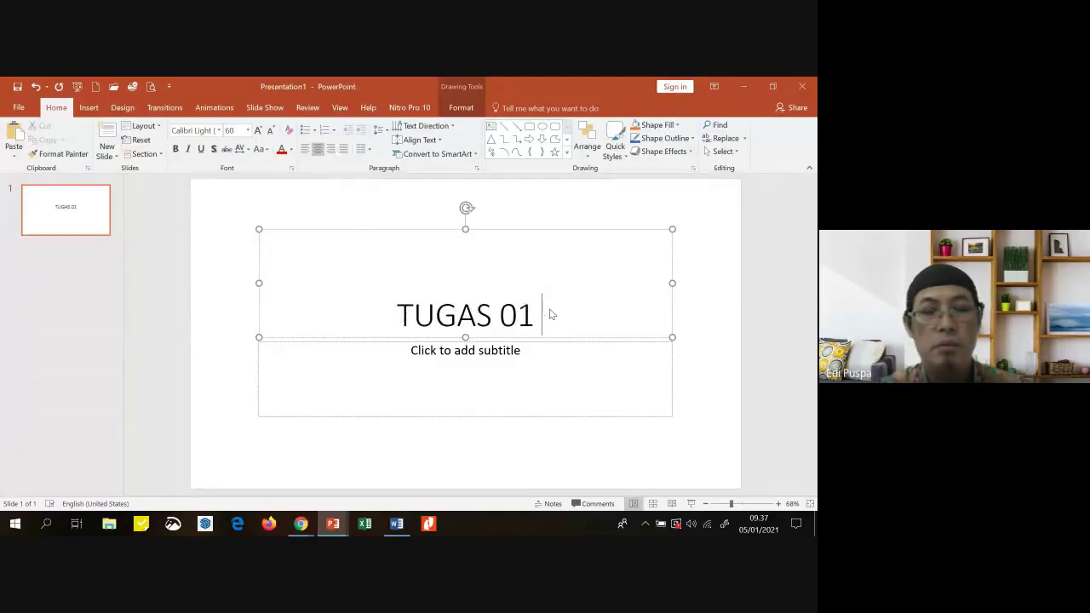
{"action": "type", "text": "p"}
{"action": "key", "text": "BackSpace"}
{"action": "type", "text": "PERTEMUA"}
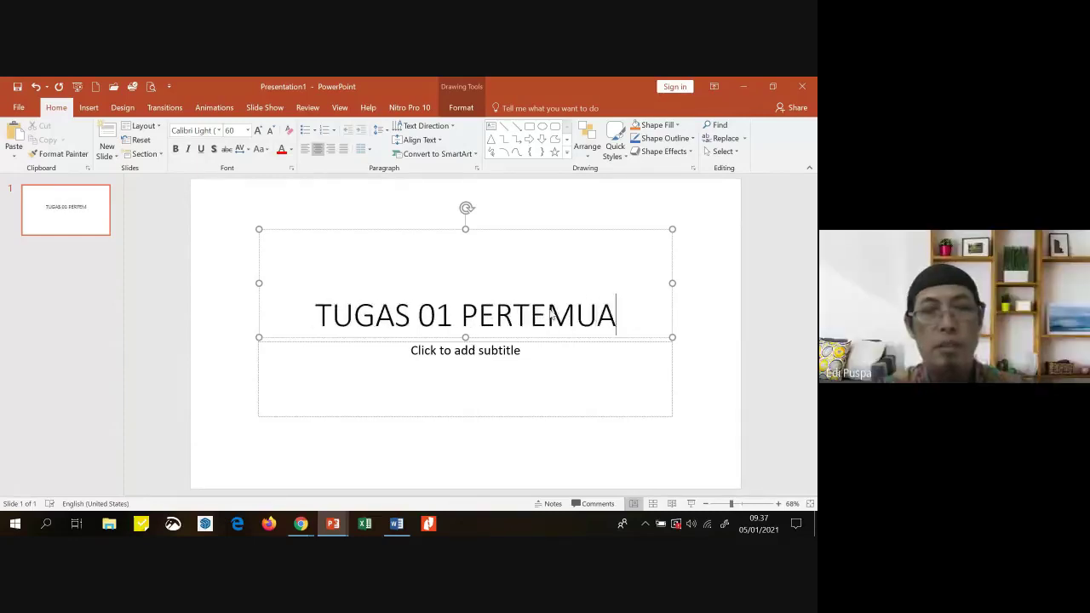
{"action": "type", "text": "N 01"}
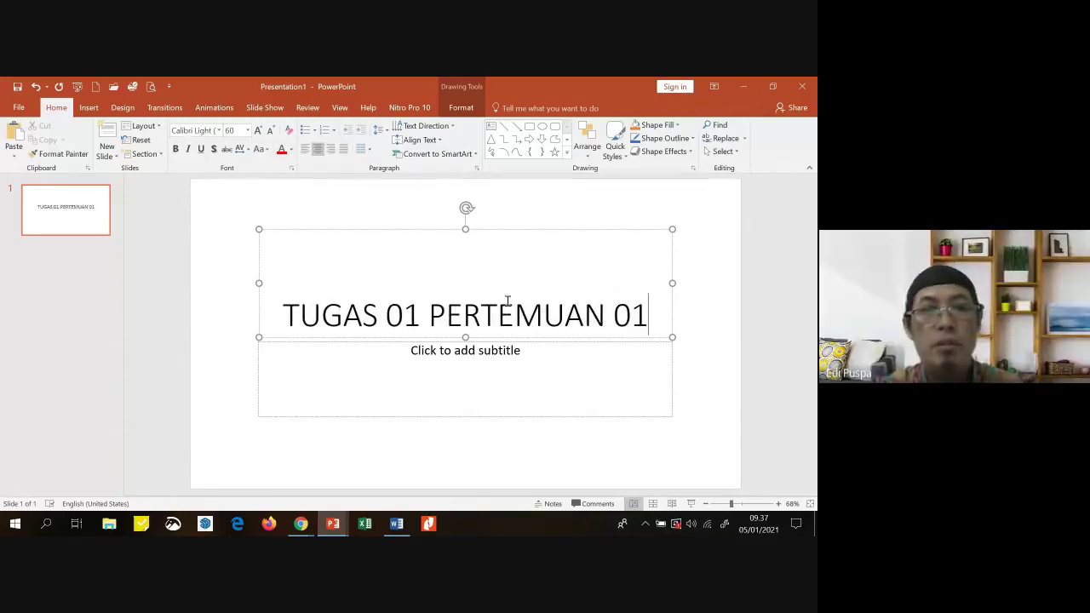